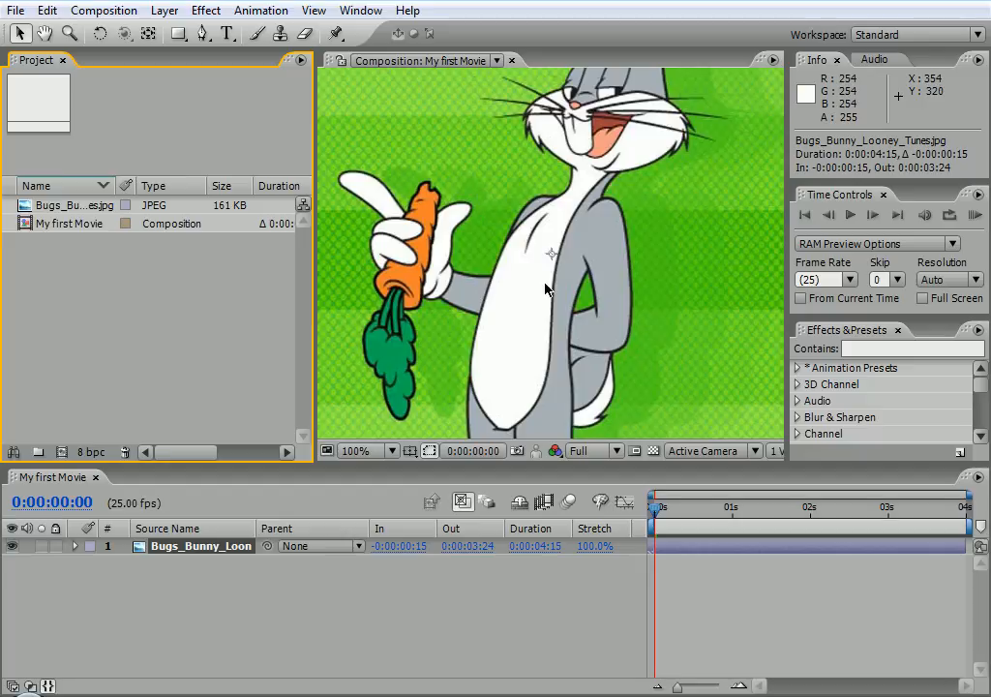
Step: Examine the My first Movie composition at magnifications between 50% and 200%
left_click(469, 272)
key("comma")
key("comma")
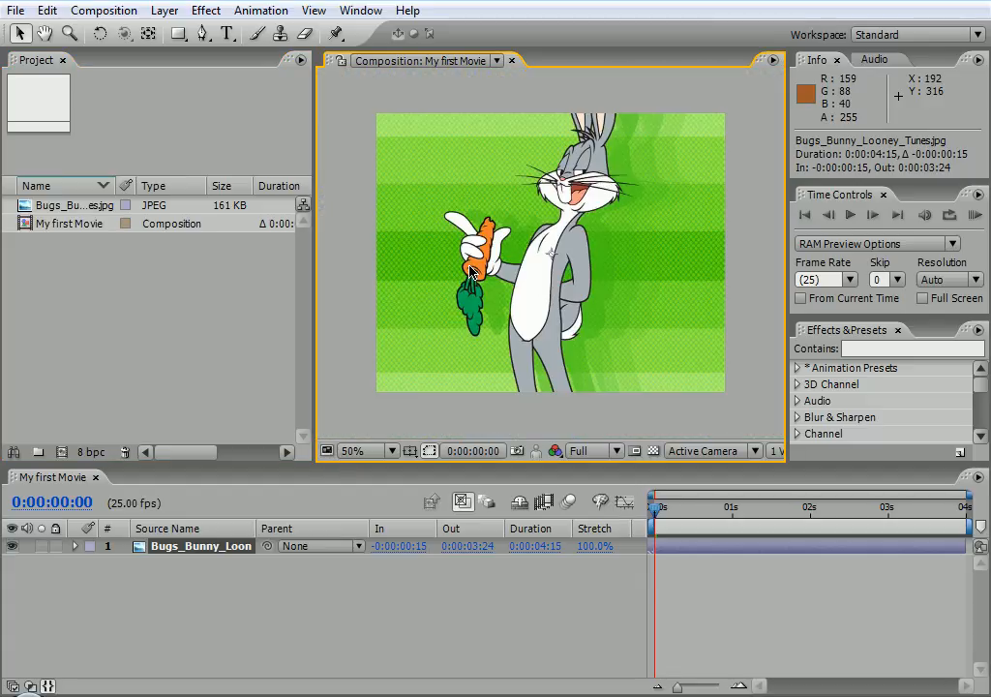
key("period")
key("period")
key("period")
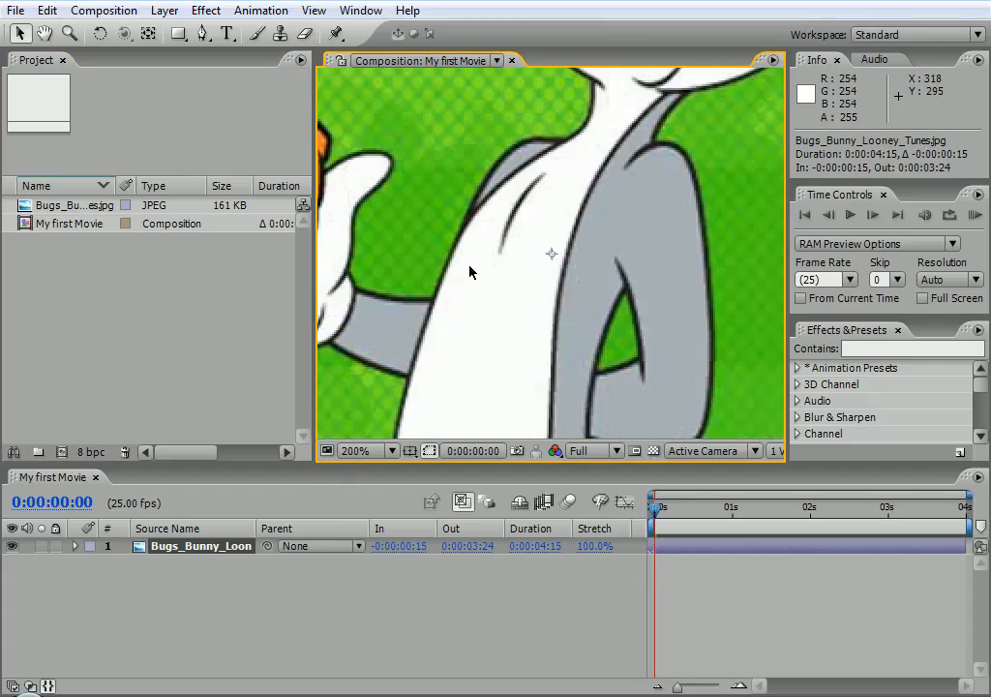
key("comma")
key("comma")
key("comma")
key("period")
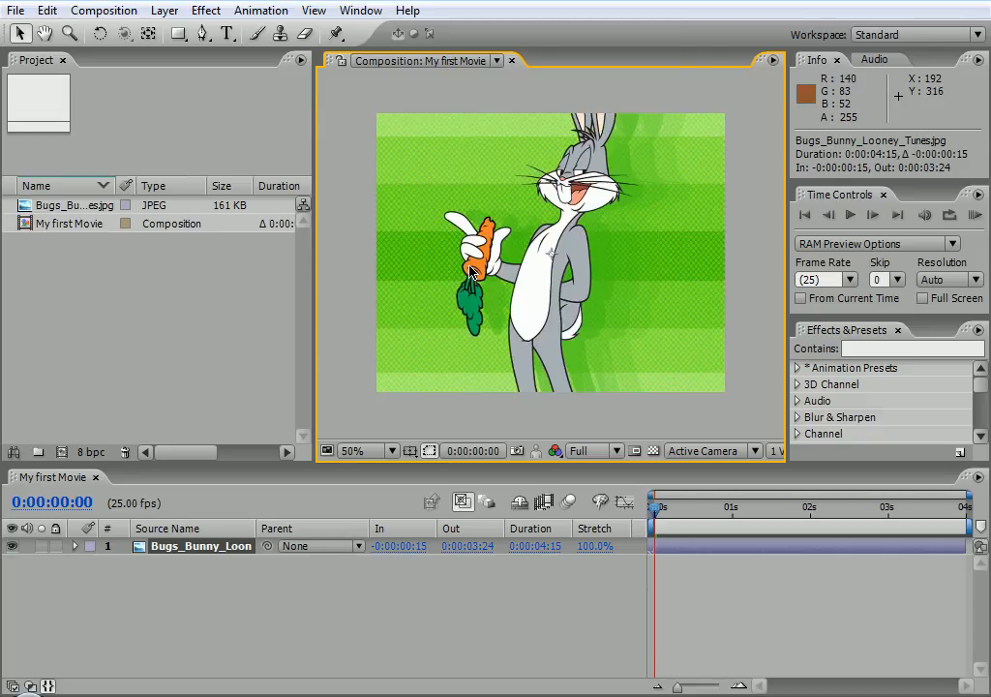
Step: Scale the Bugs Bunny layer down to about 64% so the whole character fits the composition frame
key("comma")
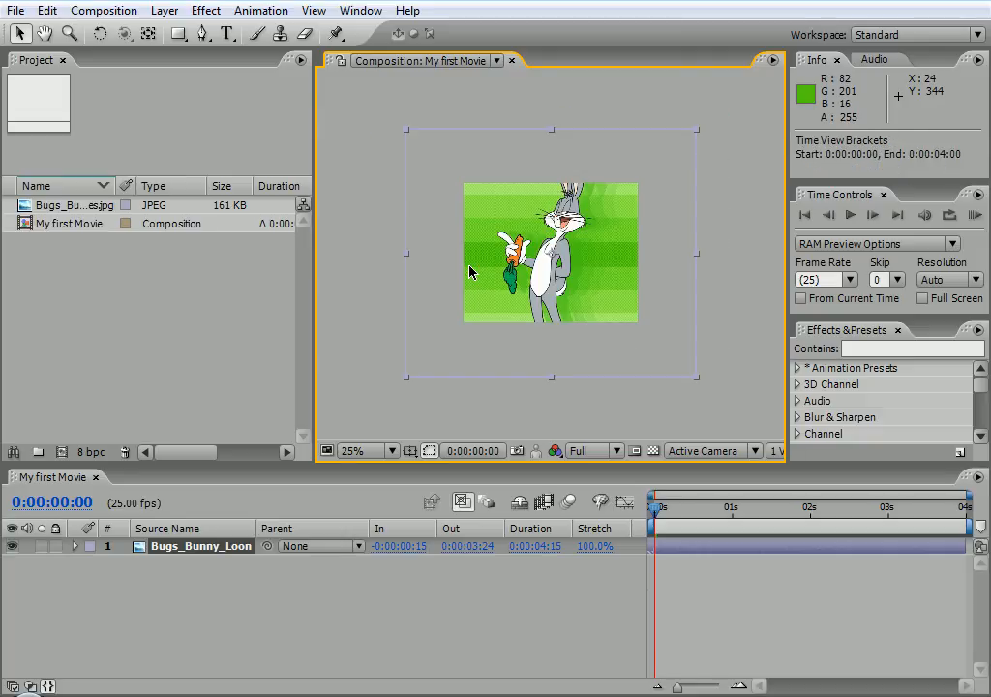
key("h")
mouse_move(462, 272)
left_mouse_down()
mouse_move(487, 227)
mouse_move(470, 256)
mouse_move(525, 264)
mouse_move(441, 274)
mouse_move(454, 258)
mouse_move(442, 273)
mouse_move(462, 284)
mouse_move(510, 278)
mouse_move(466, 279)
left_mouse_up()
key("v")
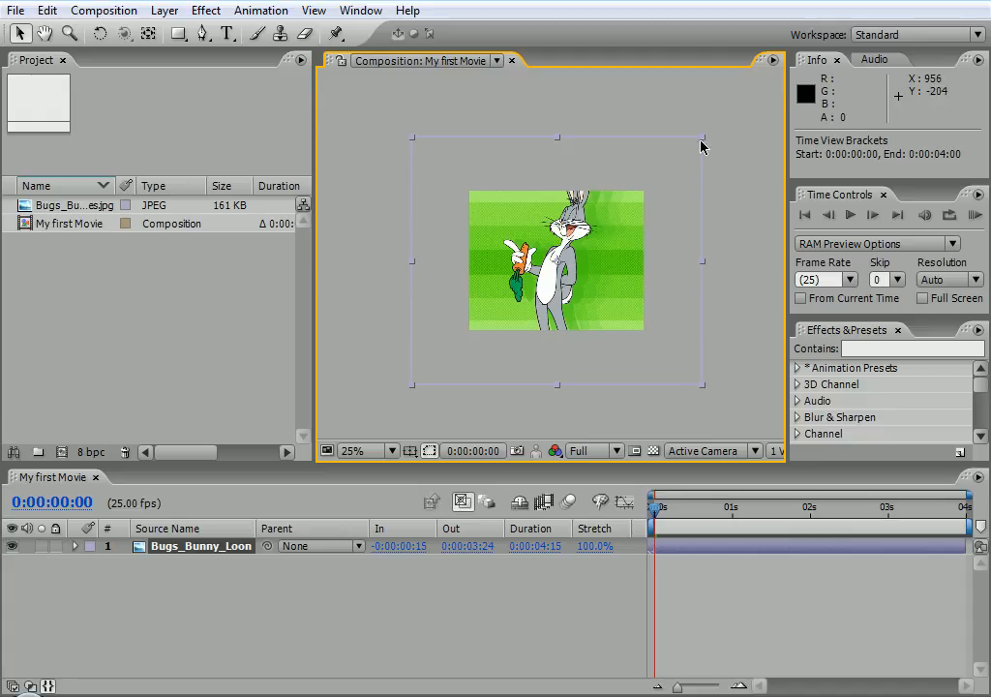
left_click_drag(703, 144, 649, 185)
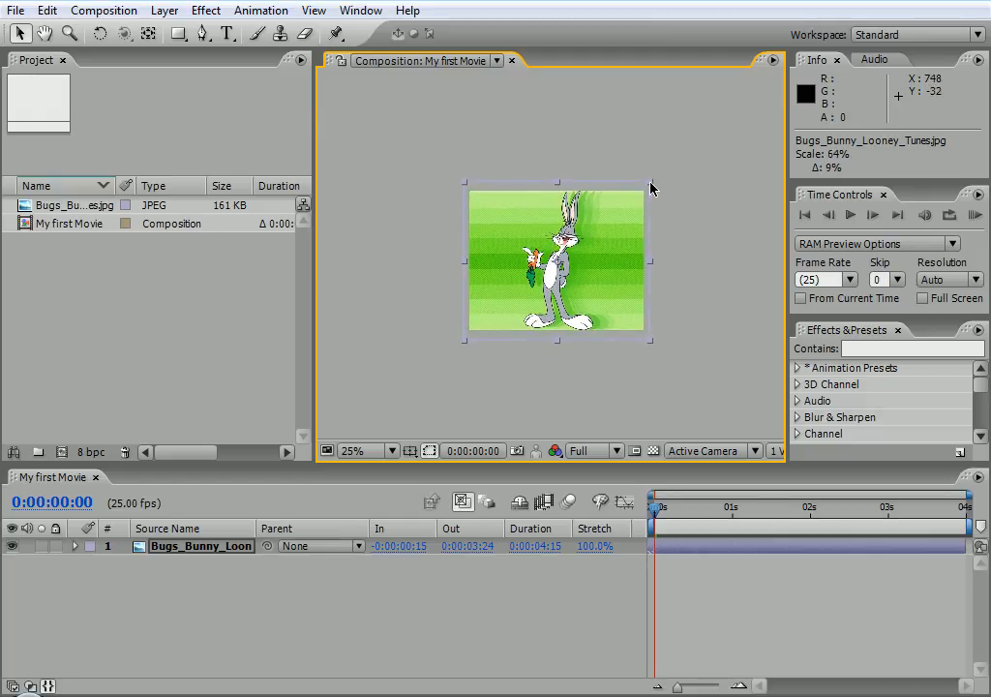
left_click(649, 161)
Step: Inspect the scaled picture at 50%, 100% and 200% magnification, ending at 100% on the character's upper body
scroll(603, 200, "up", 4)
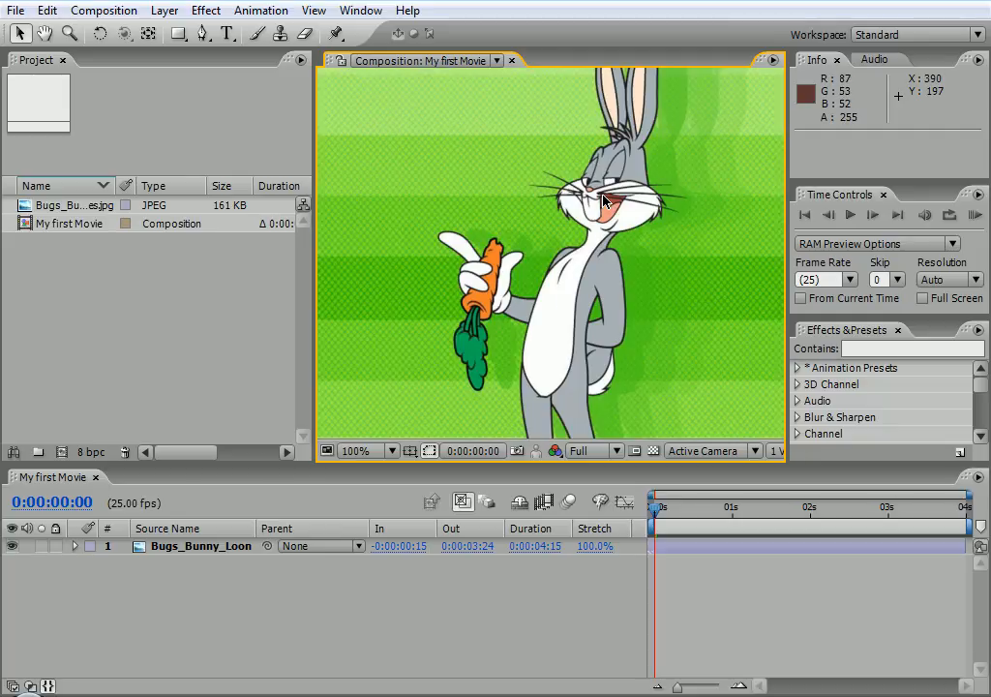
left_click(391, 451)
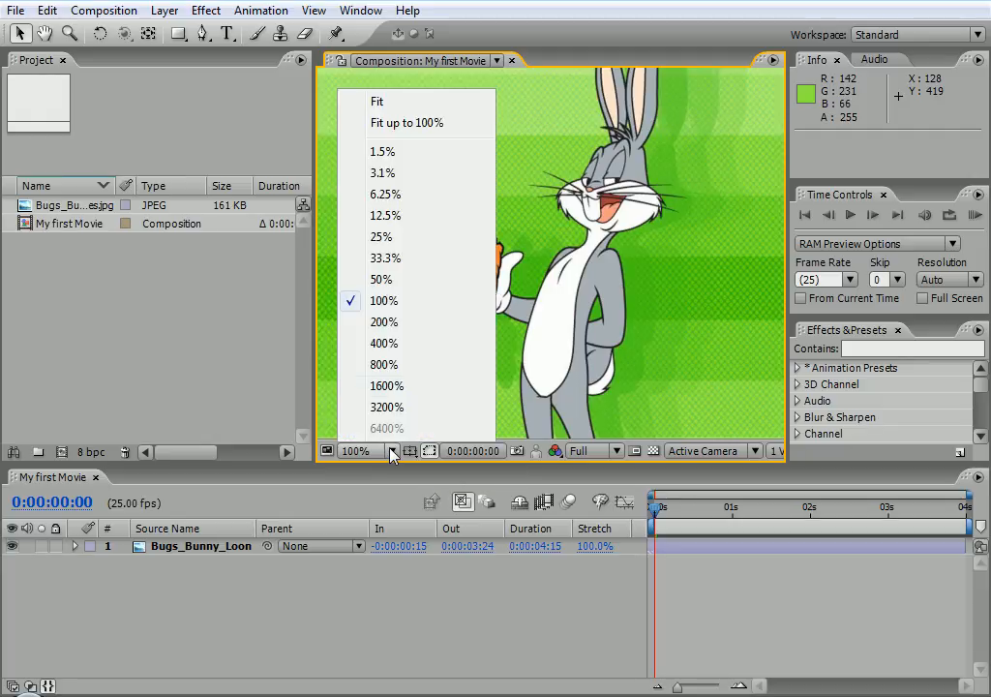
left_click(382, 280)
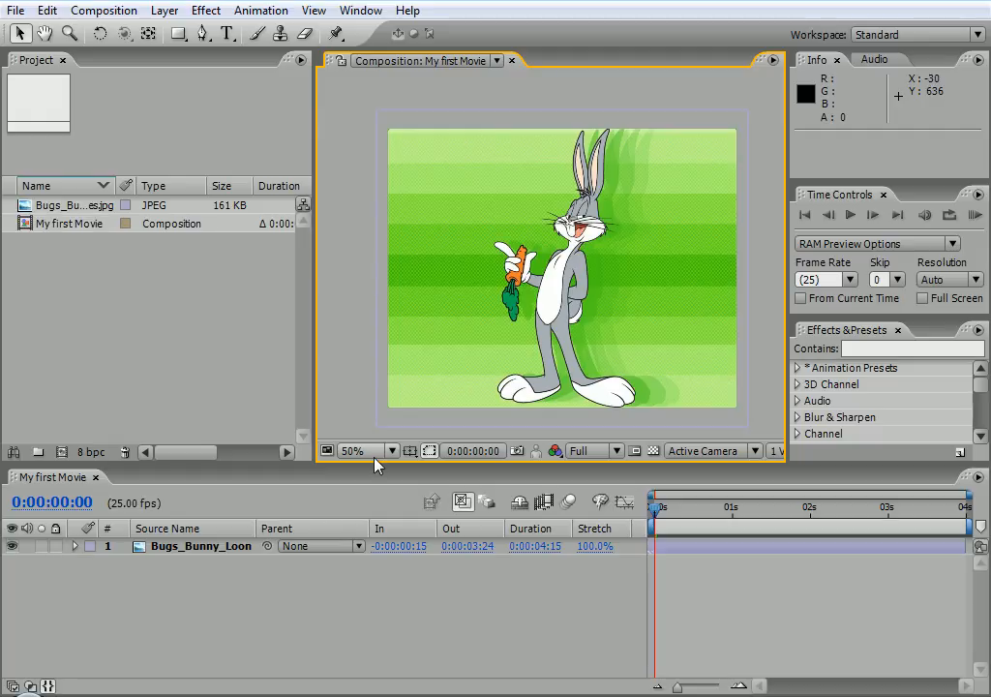
left_click(380, 450)
left_click(391, 325)
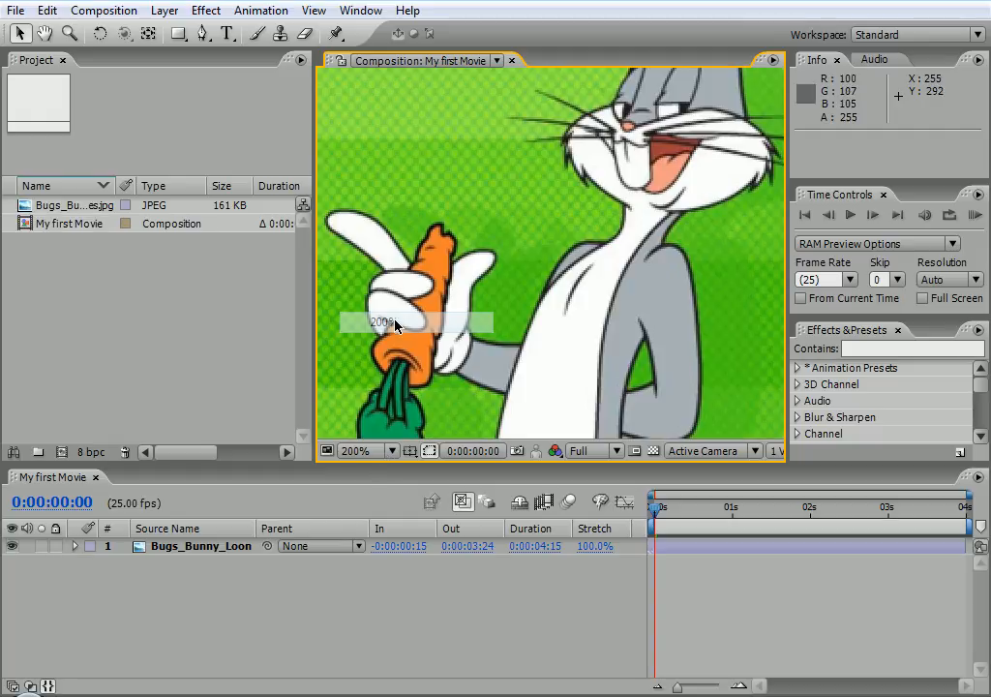
left_click(385, 442)
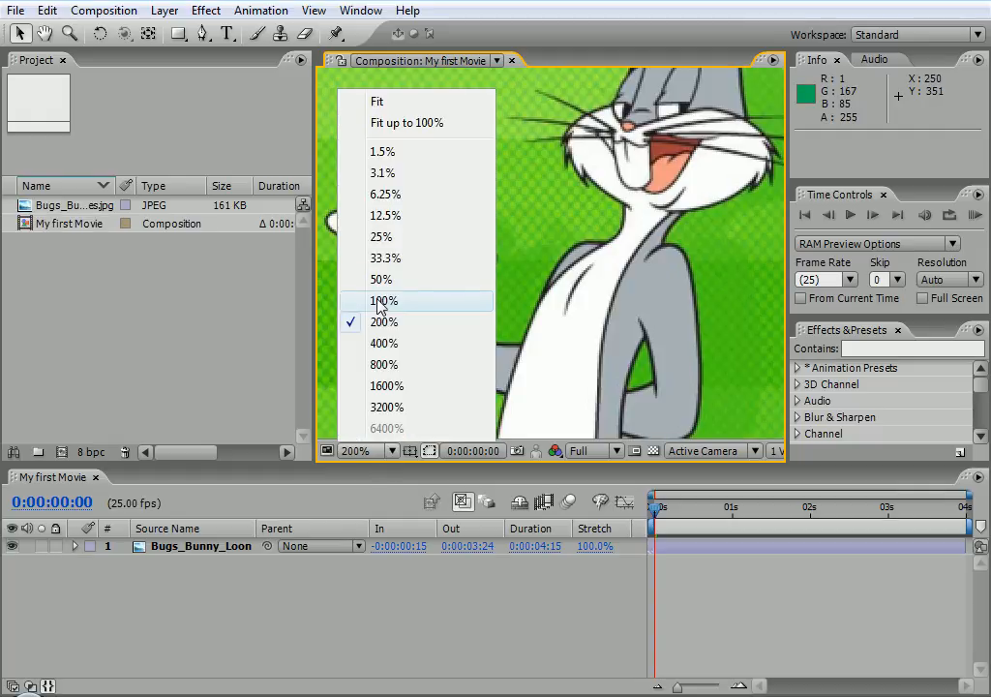
left_click(377, 302)
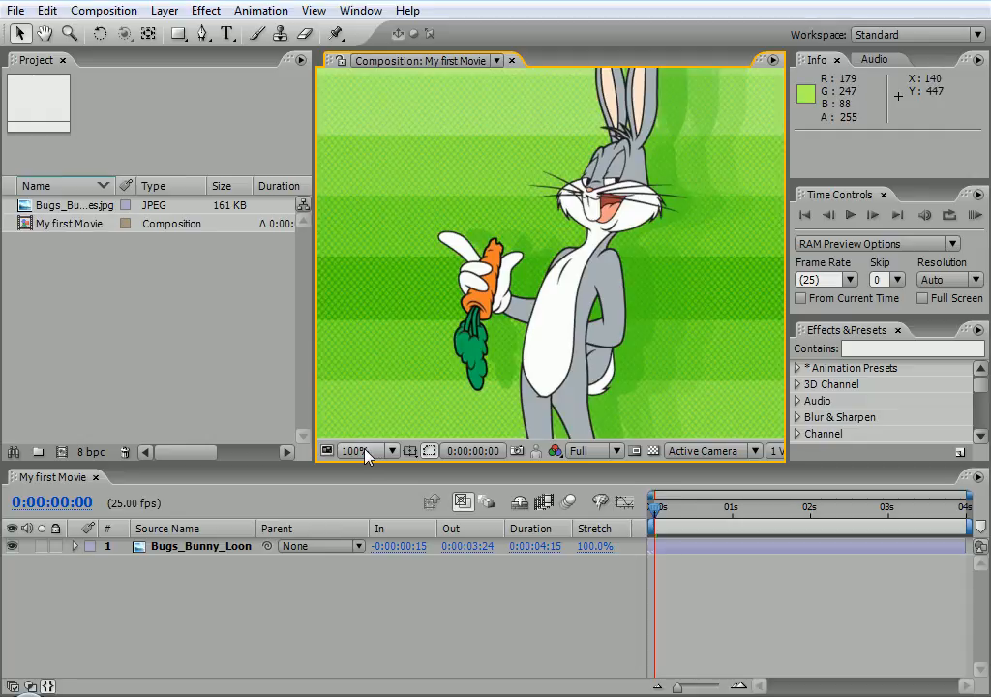
left_click(390, 451)
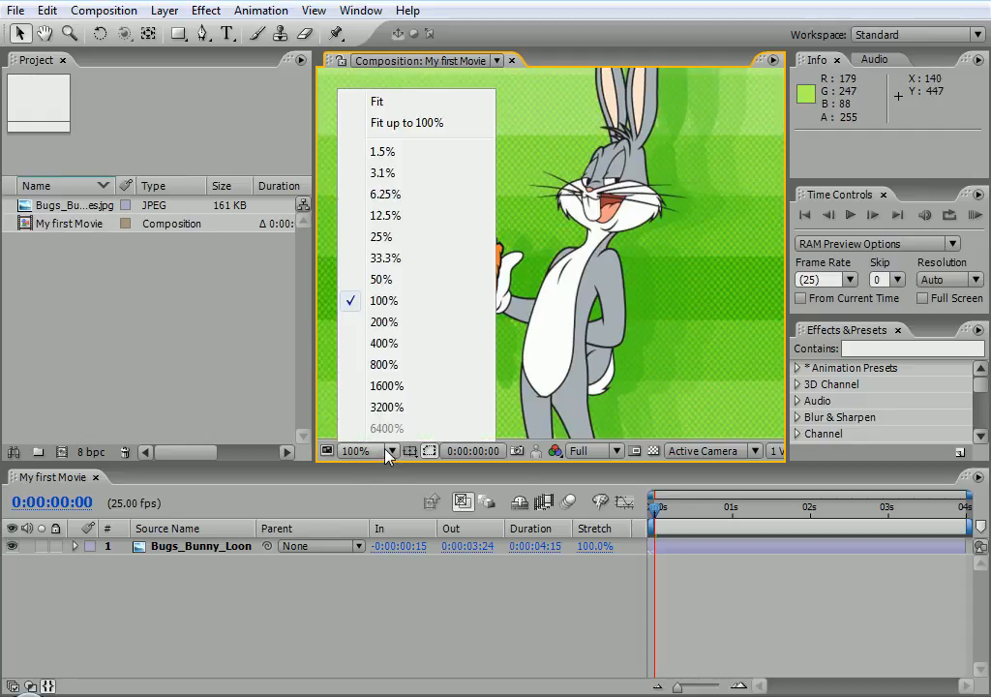
left_click(385, 302)
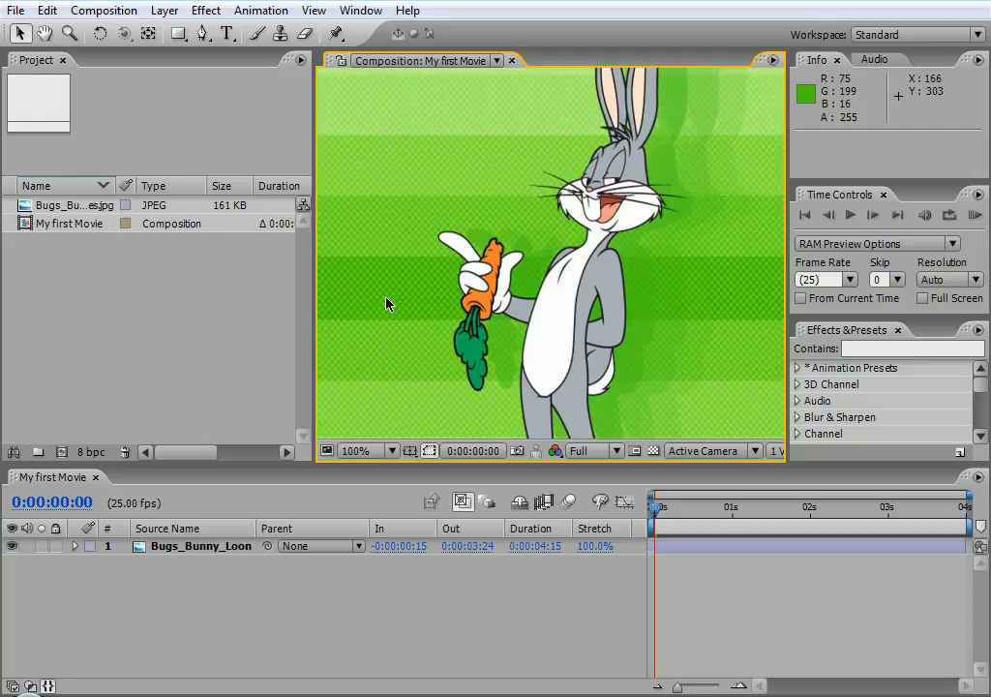
key("comma")
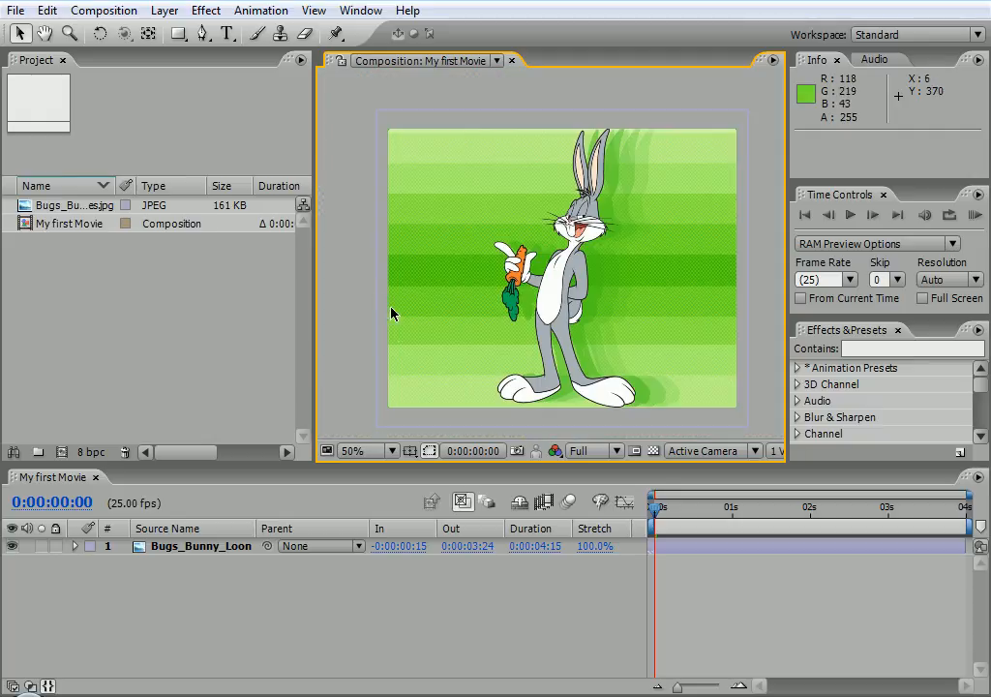
key("period")
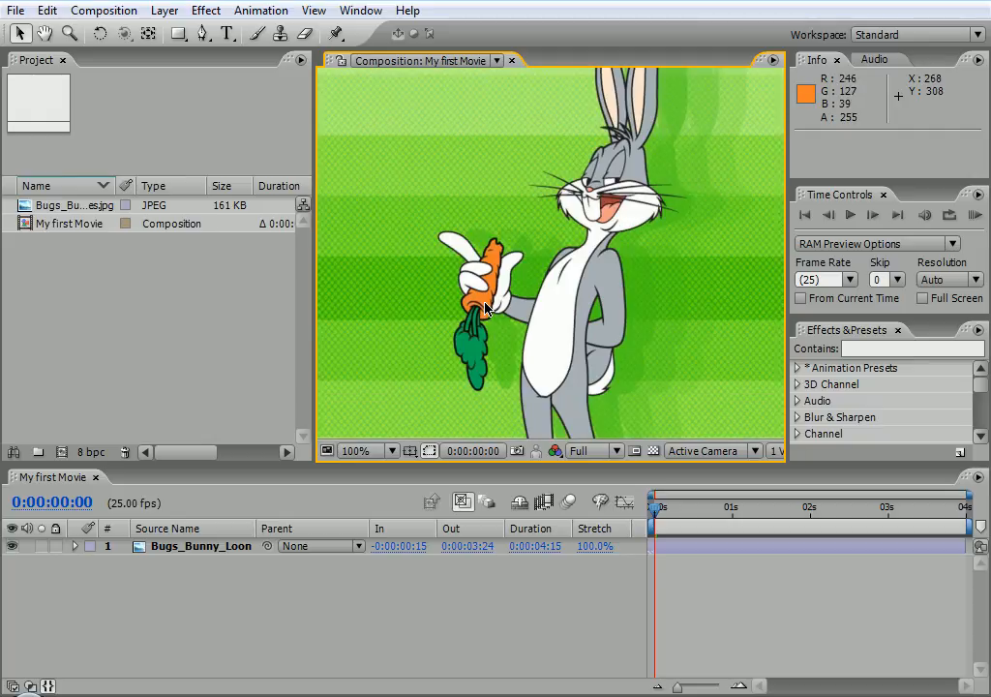
key("space")
left_click_drag(537, 214, 482, 243)
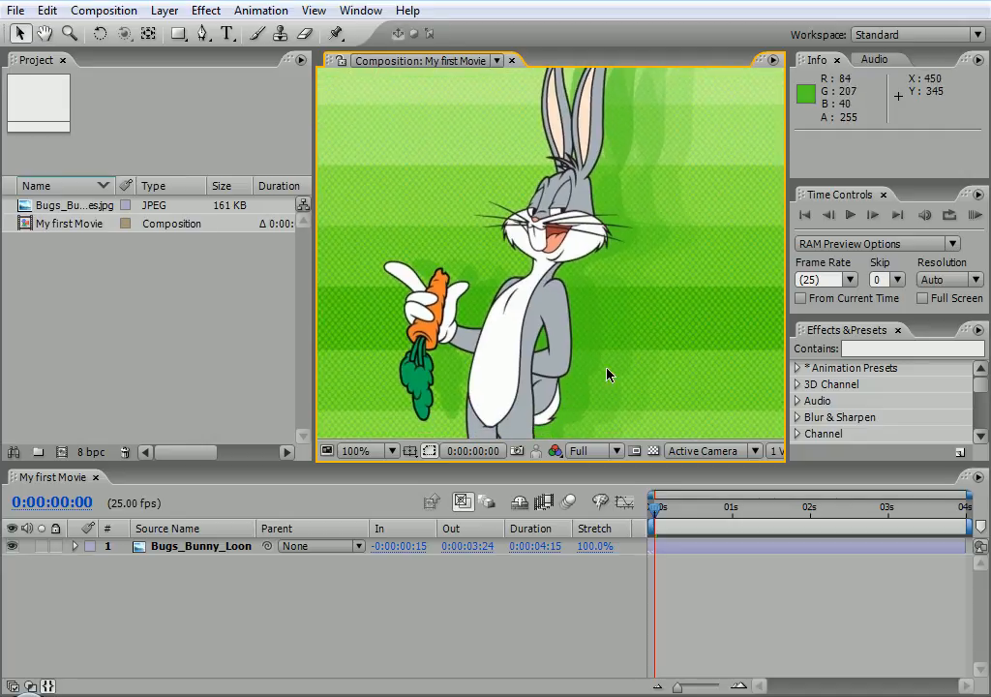
Step: Lower the composition's preview resolution stepwise to Half, Third and Quarter
left_click(592, 451)
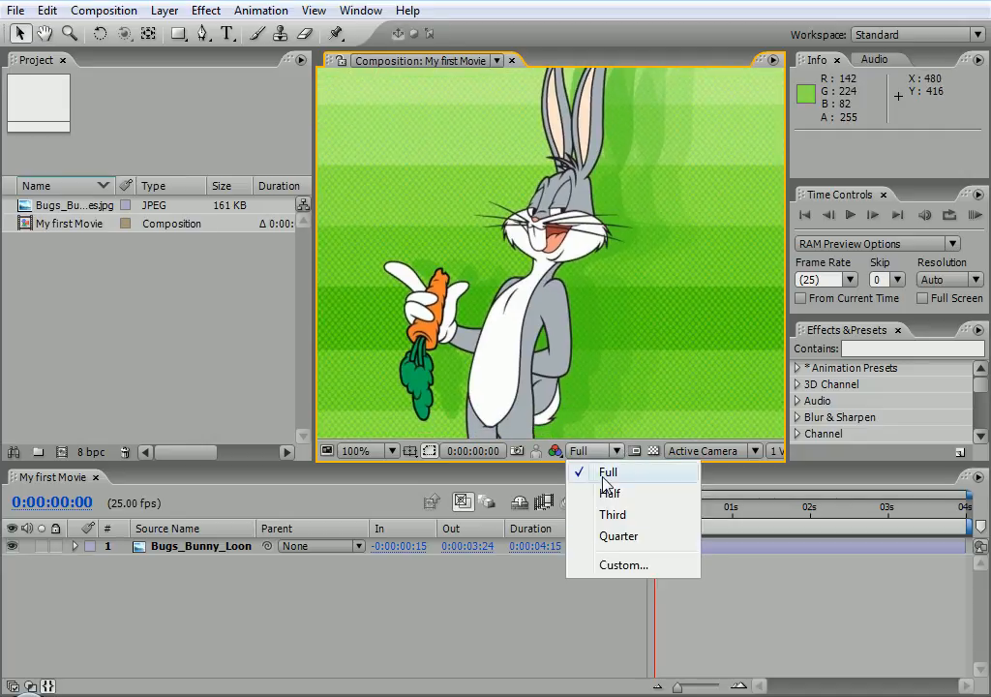
left_click(544, 298)
key("space")
left_click_drag(573, 231, 619, 346)
key("space")
left_click_drag(540, 339, 517, 214)
left_click(586, 453)
left_click(603, 491)
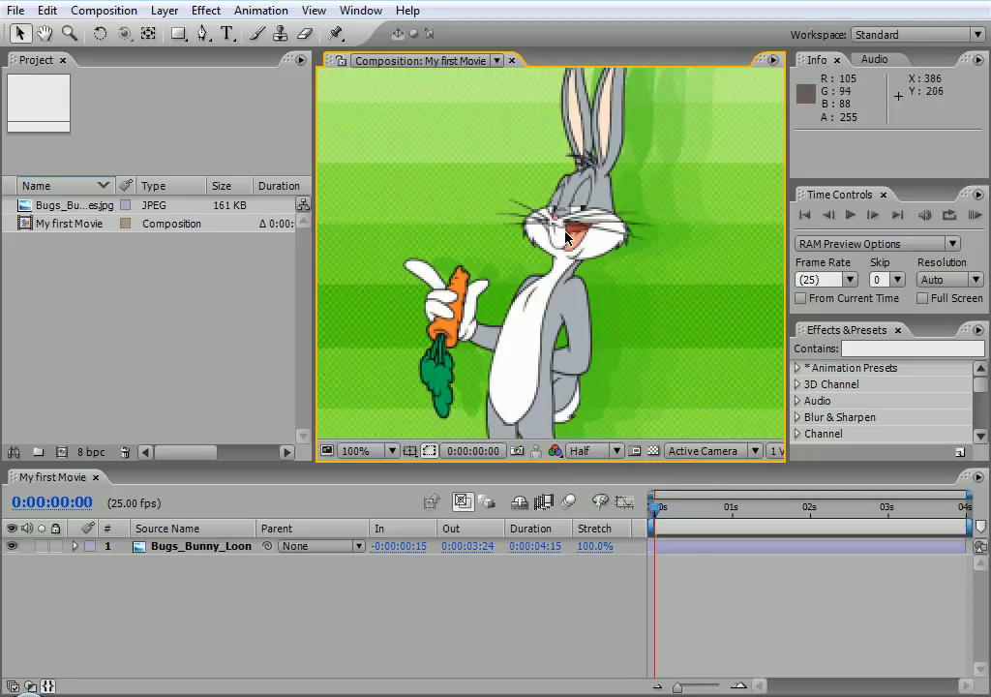
left_click(617, 451)
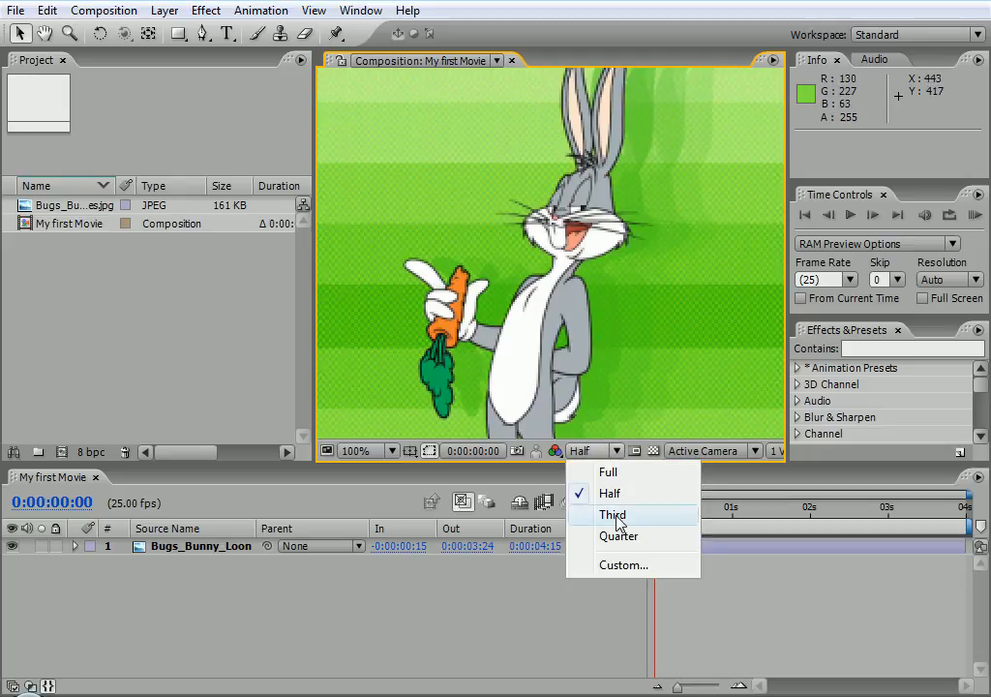
left_click(615, 515)
left_click(616, 451)
left_click(624, 535)
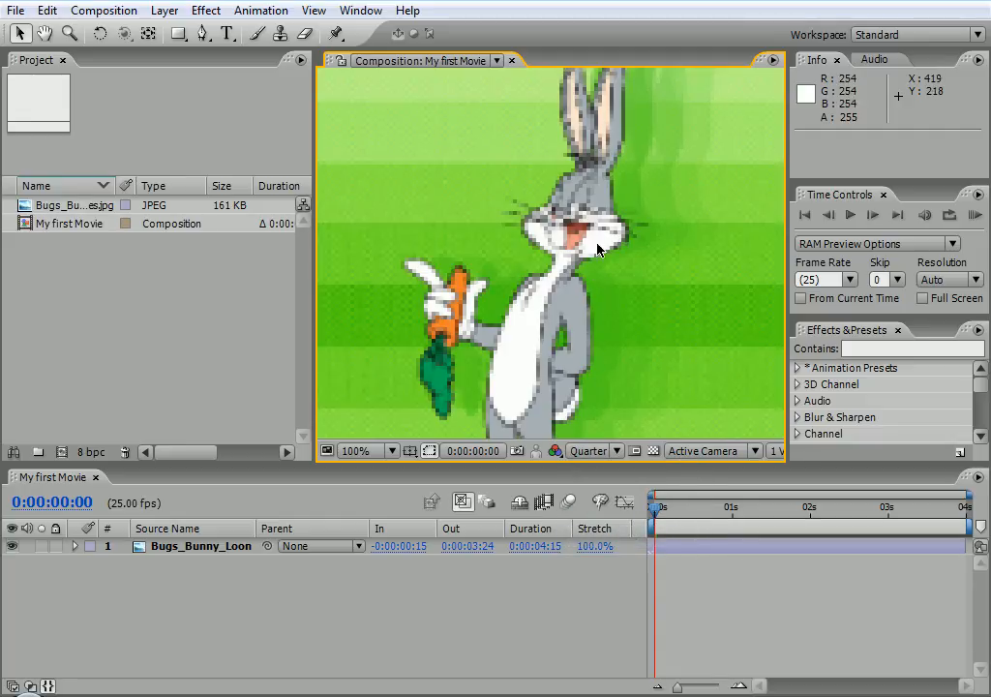
Step: Shift the Bugs Bunny layer upward in the composition and undo the last two moves
key("space")
left_click_drag(521, 279, 552, 356)
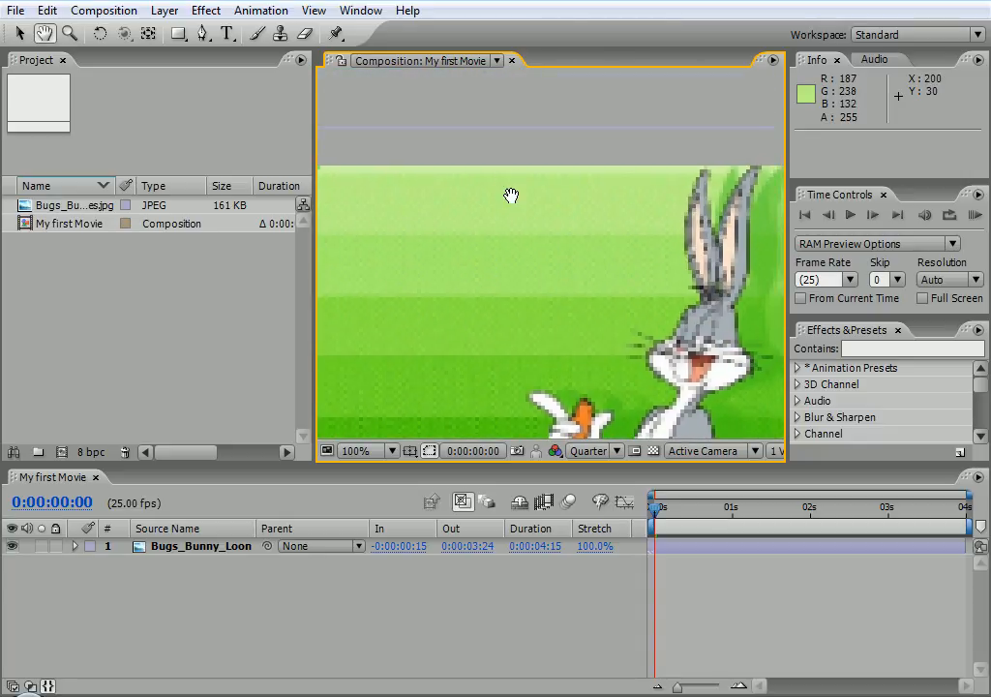
left_click_drag(560, 234, 500, 210)
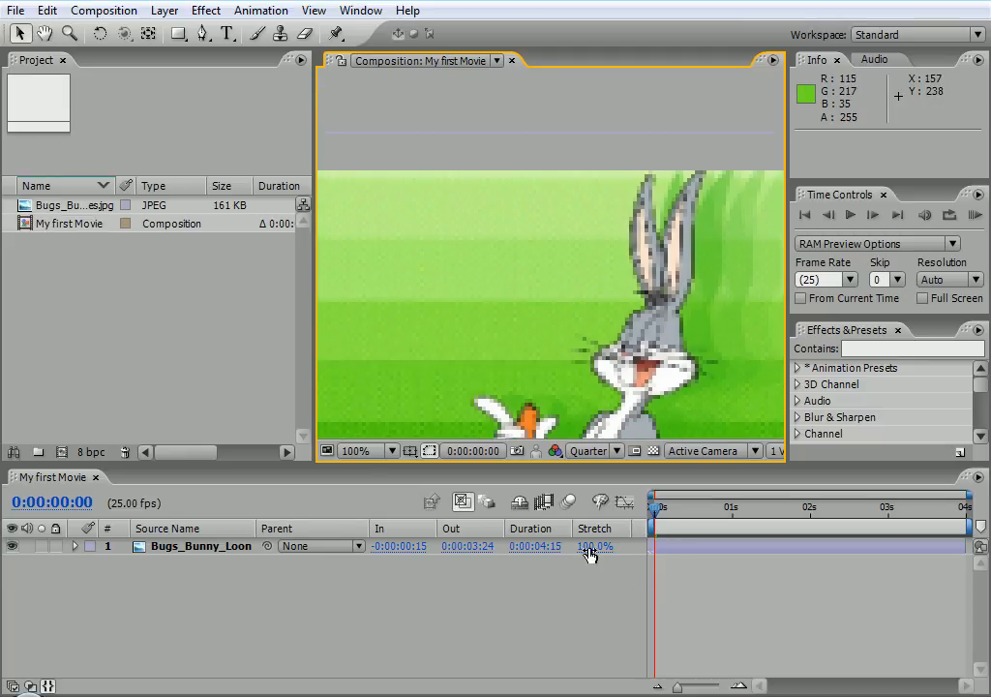
left_click_drag(531, 337, 502, 181)
left_click_drag(492, 227, 480, 164)
left_click_drag(534, 263, 538, 177)
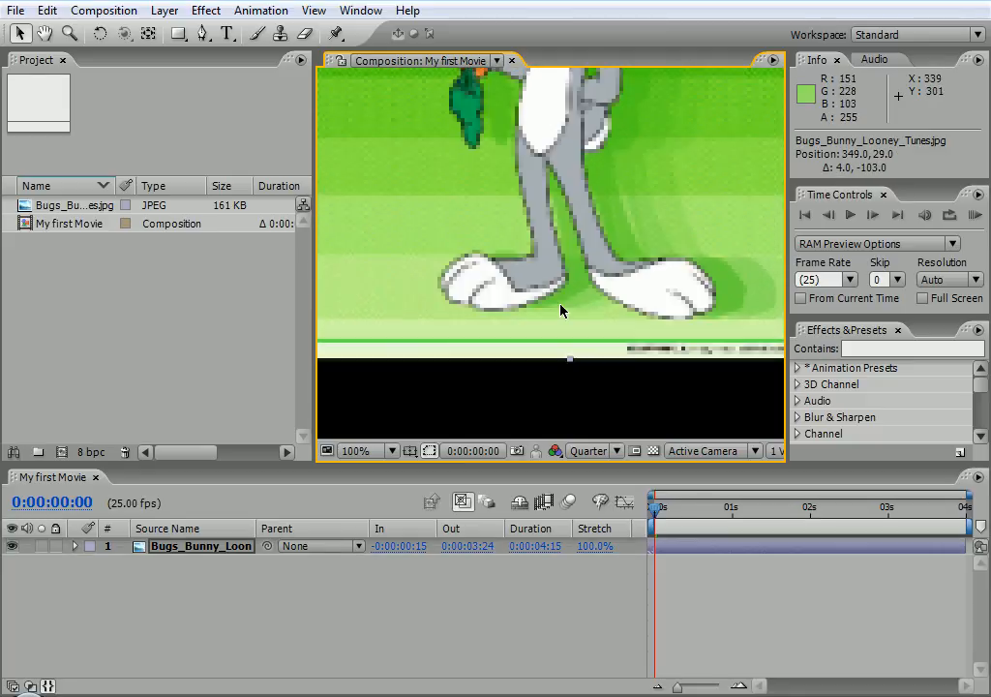
left_click_drag(561, 309, 588, 302)
key("ctrl+z")
key("ctrl+z")
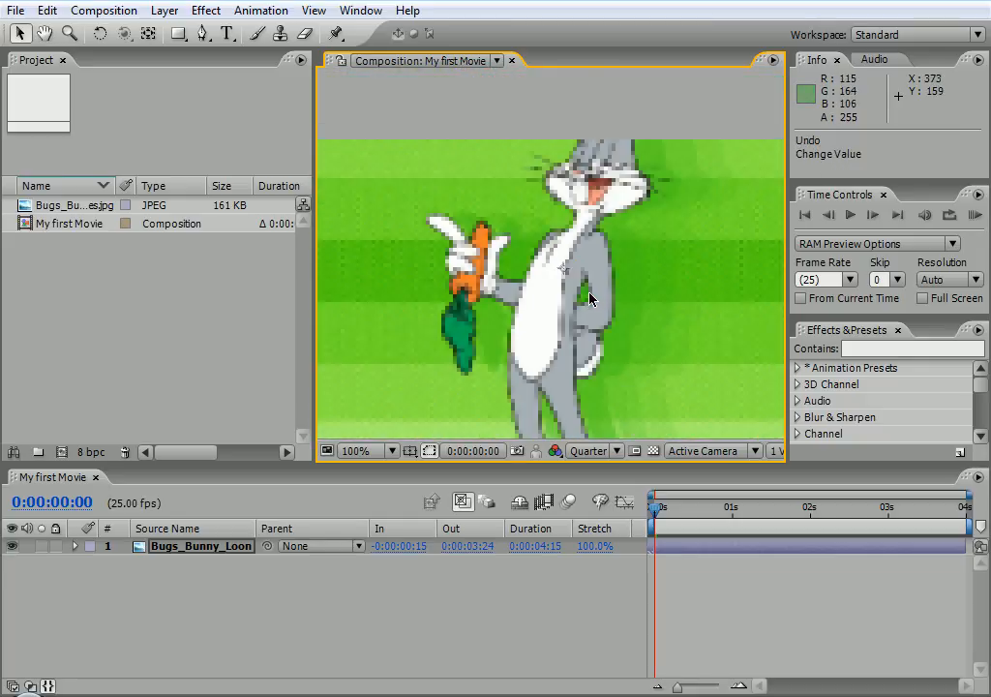
Step: Restore the preview resolution to Full and reposition the Bugs Bunny layer at about 326, 289
left_click(595, 451)
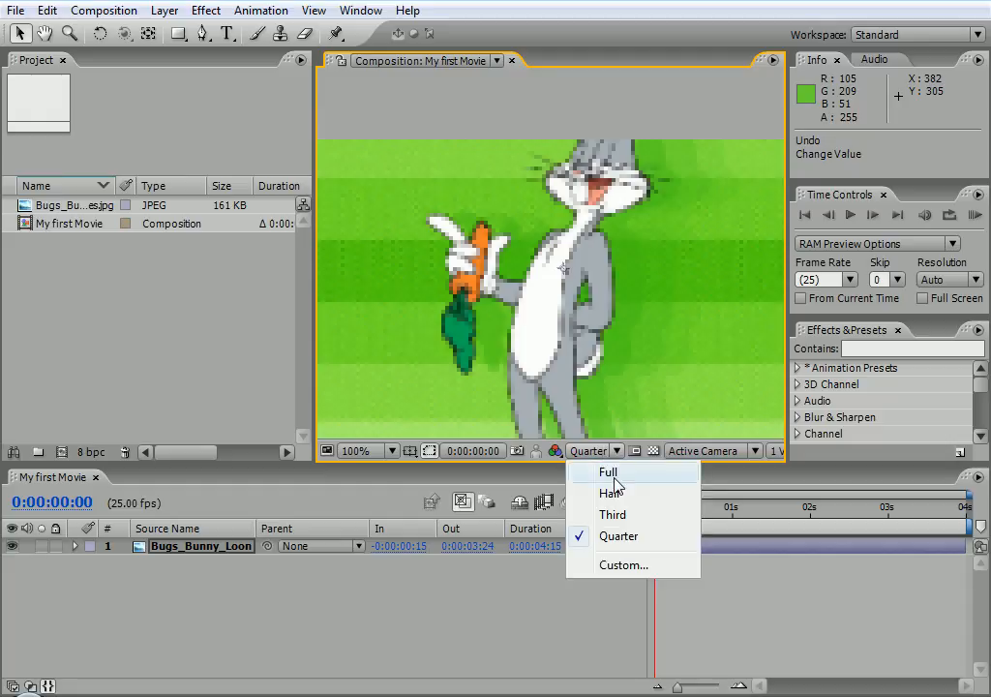
left_click(615, 471)
key("h")
left_click_drag(578, 273, 663, 412)
key("v")
left_click_drag(568, 342, 672, 329)
key("h")
key("v")
left_click_drag(523, 213, 504, 208)
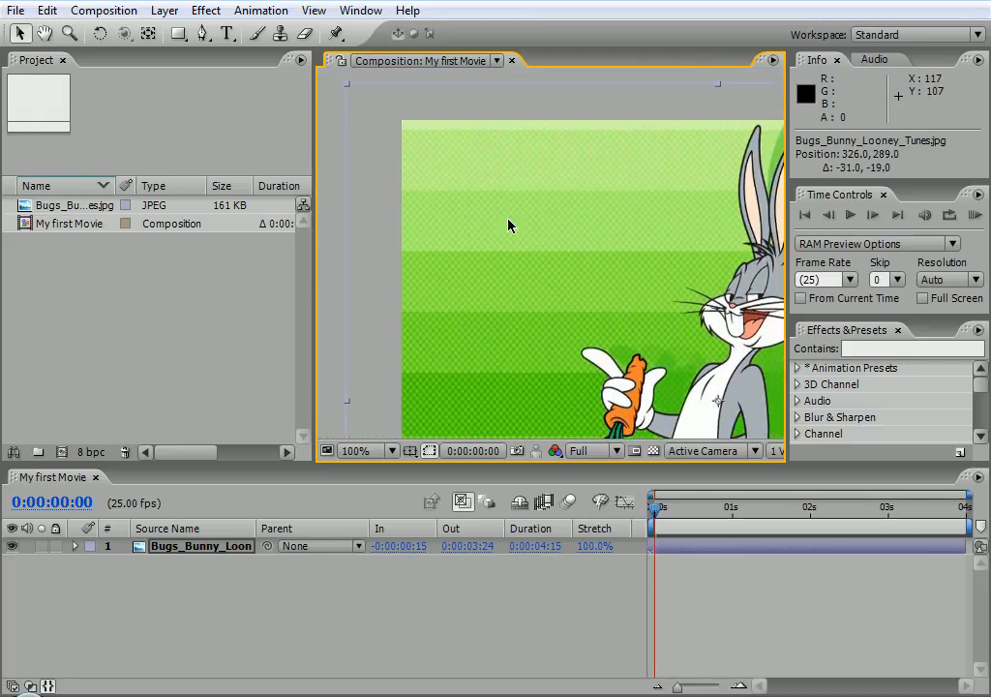
Step: Try moving the Bugs Bunny layer up and toward the frame's left edge, and undo the move
key("h")
left_click_drag(606, 276, 403, 64)
left_click_drag(540, 263, 658, 396)
key("v")
left_click_drag(543, 278, 474, 217)
key("ctrl+z")
key("h")
key("v")
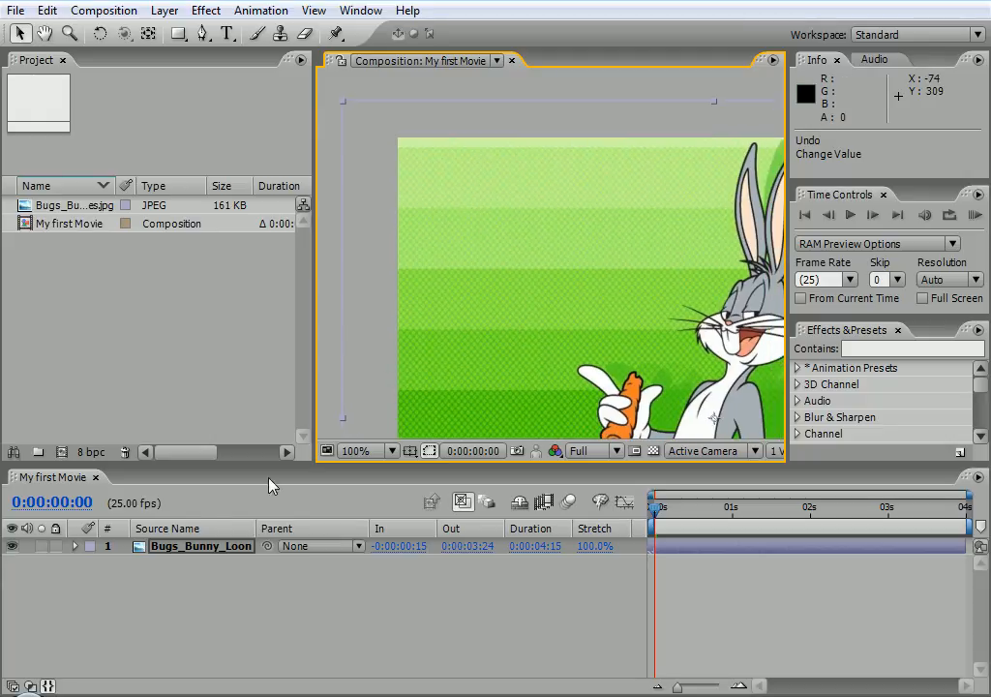
Step: Lock the Bugs Bunny layer so it cannot be moved while panning the composition
left_click(55, 547)
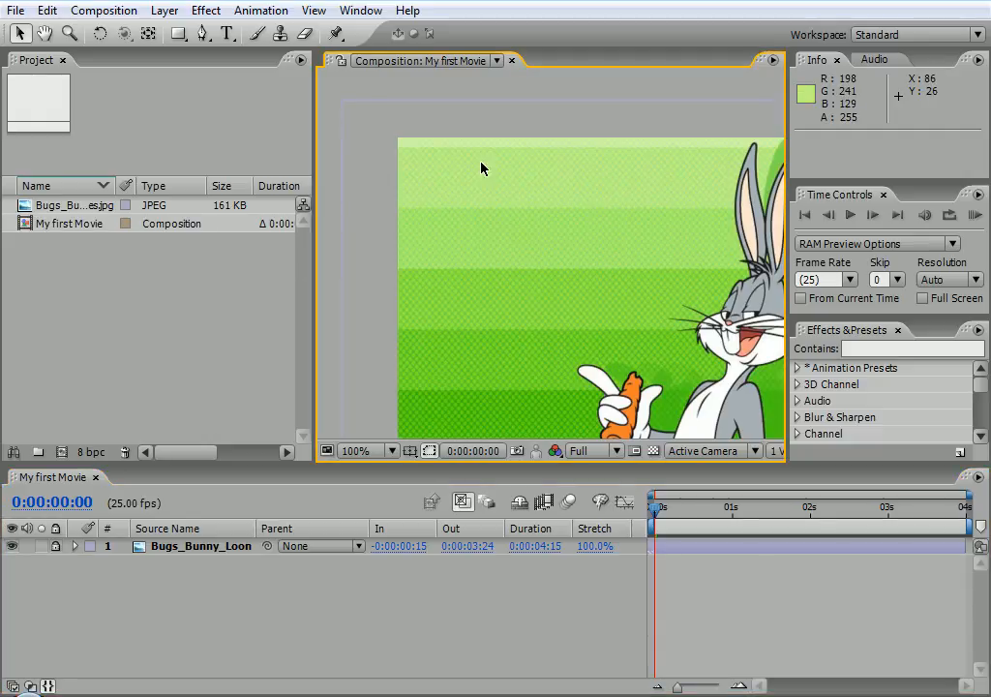
key("h")
left_click_drag(734, 320, 566, 294)
key("v")
Step: Unlock the Bugs Bunny layer and move it horizontally to about position 367, 288
left_click(58, 548)
left_click_drag(502, 334, 857, 320)
key("space")
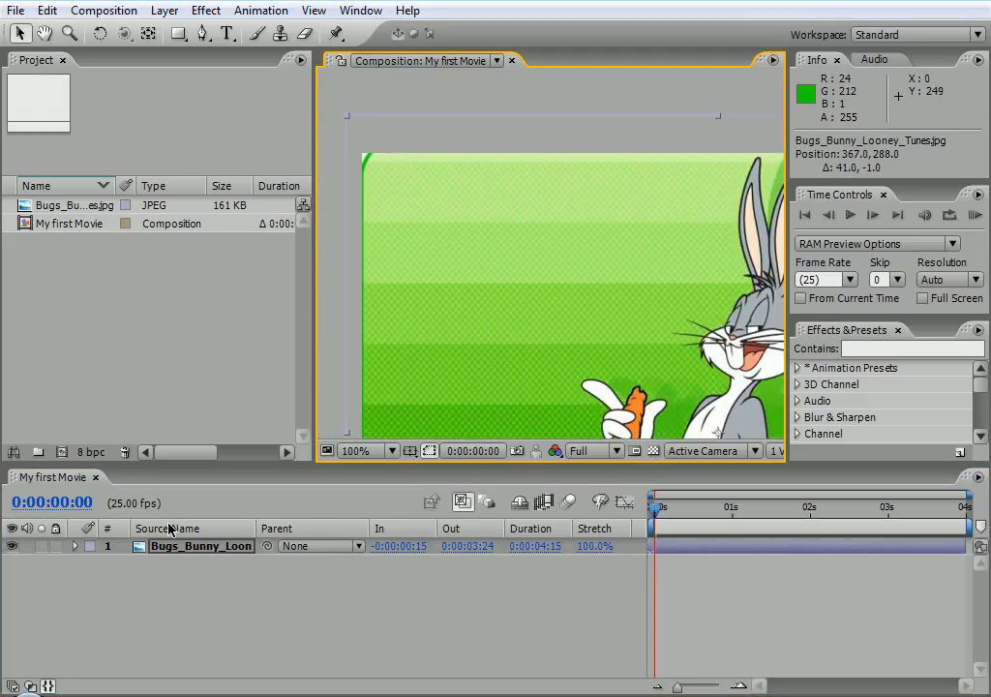
Step: Lock the Bugs Bunny layer again at its new position
left_click(55, 547)
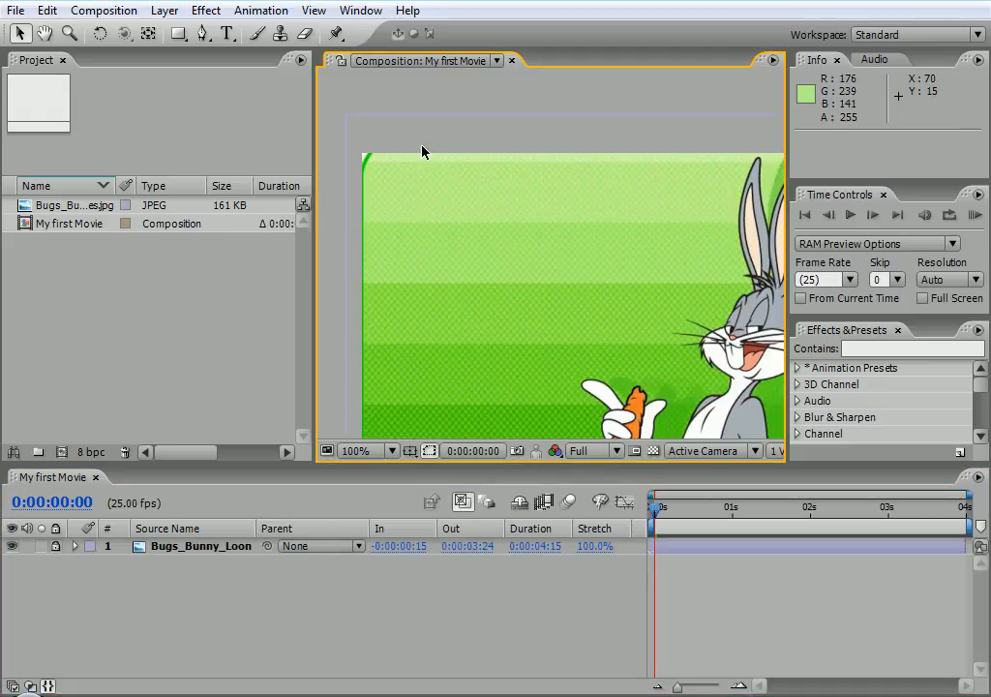
key("space")
left_click_drag(485, 295, 586, 295)
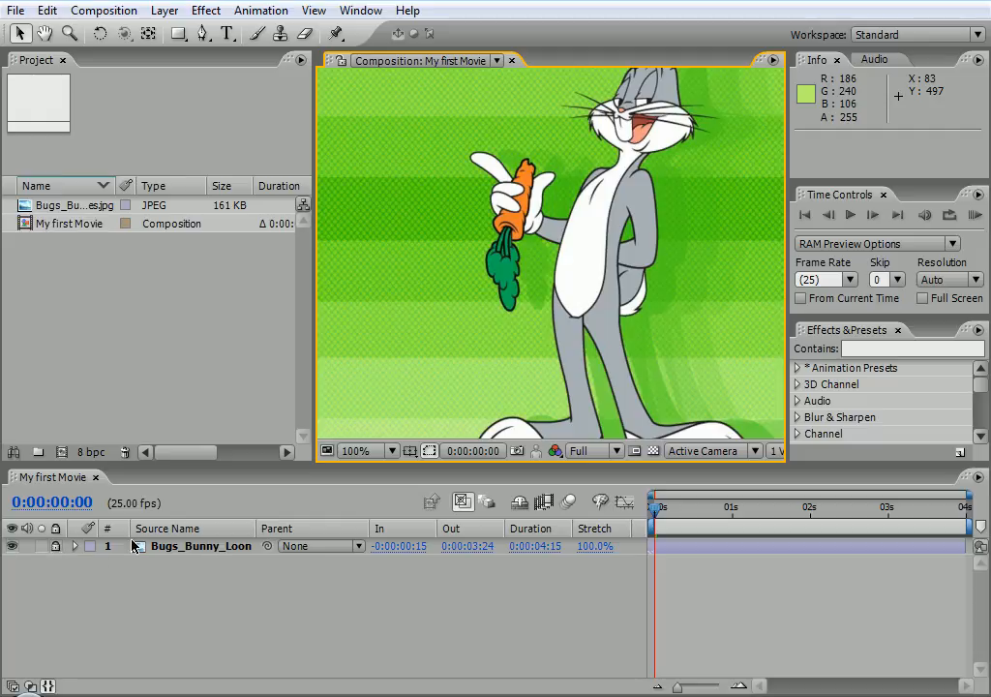
Step: Import bmw-650i-supercar.jpg from the MyImages folder into the project
double_click(148, 280)
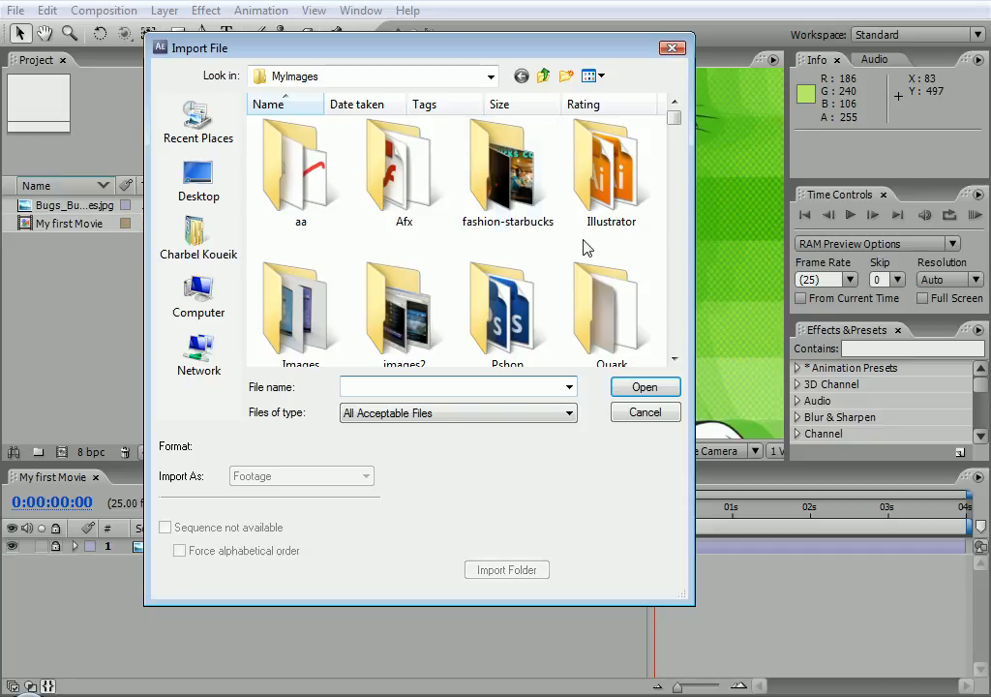
left_click_drag(677, 122, 678, 160)
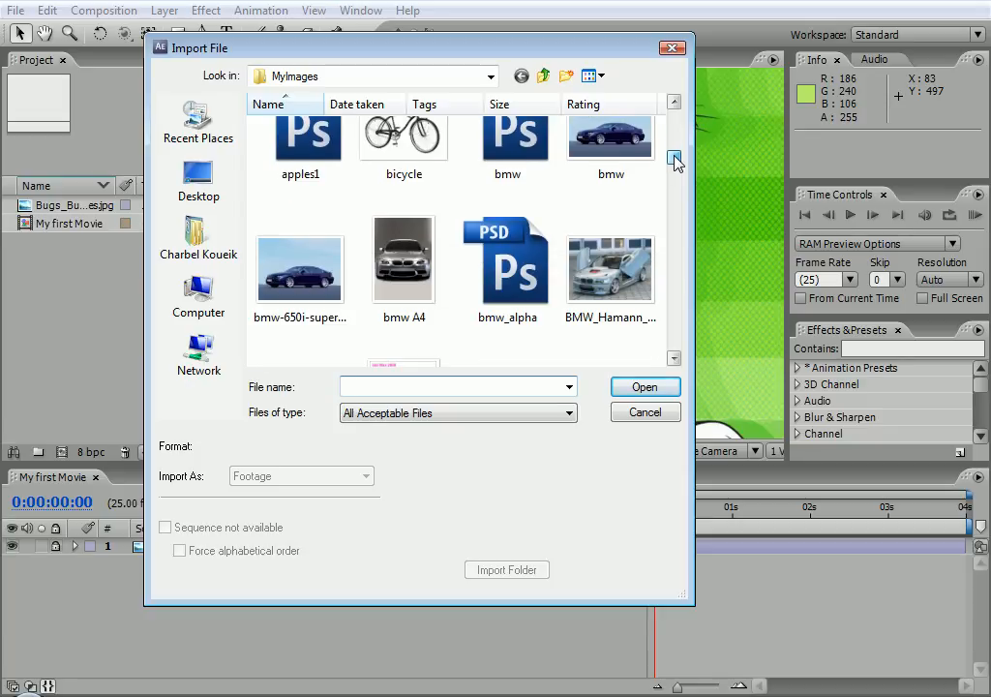
left_click(291, 282)
double_click(300, 286)
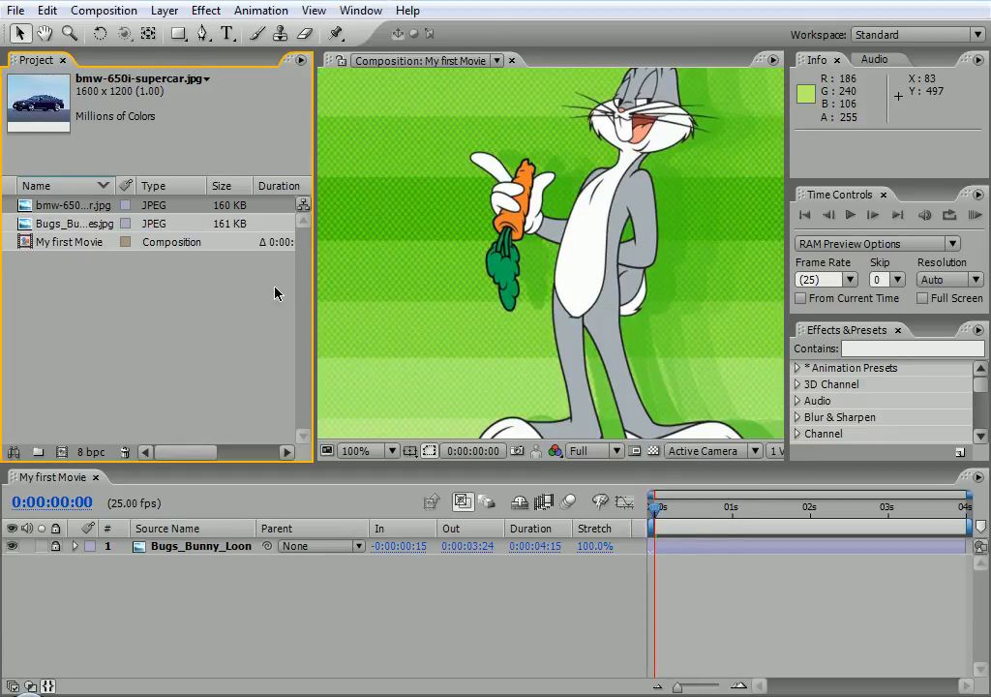
Step: Add bmw-650i-supercar.jpg to the composition as a layer above Bugs Bunny and scale it down to fit inside the frame
left_click_drag(60, 208, 135, 545)
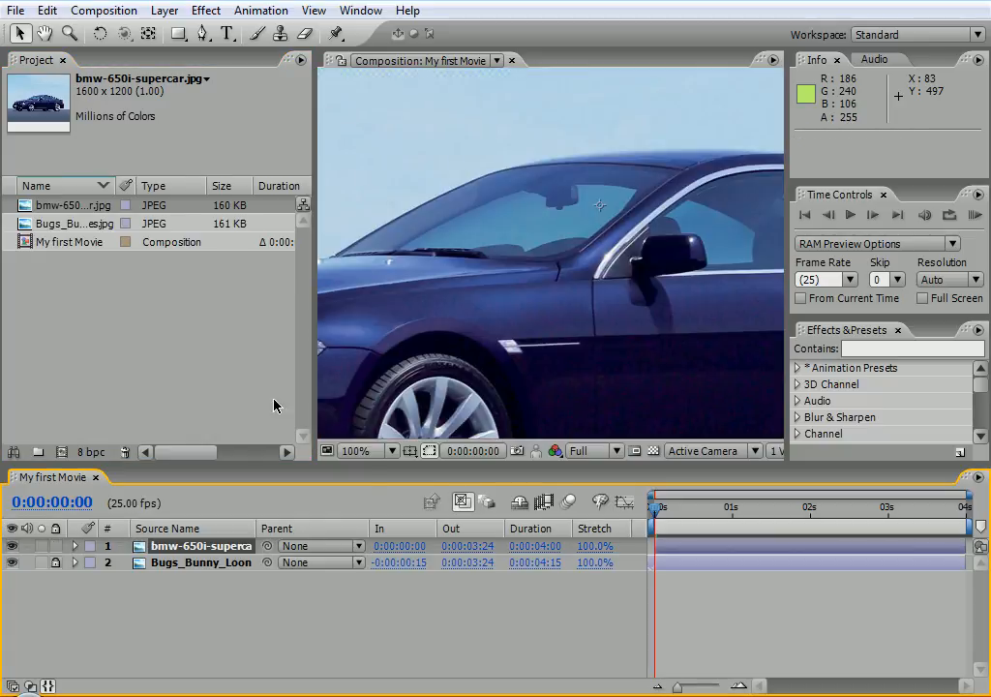
scroll(462, 287, "down", 4)
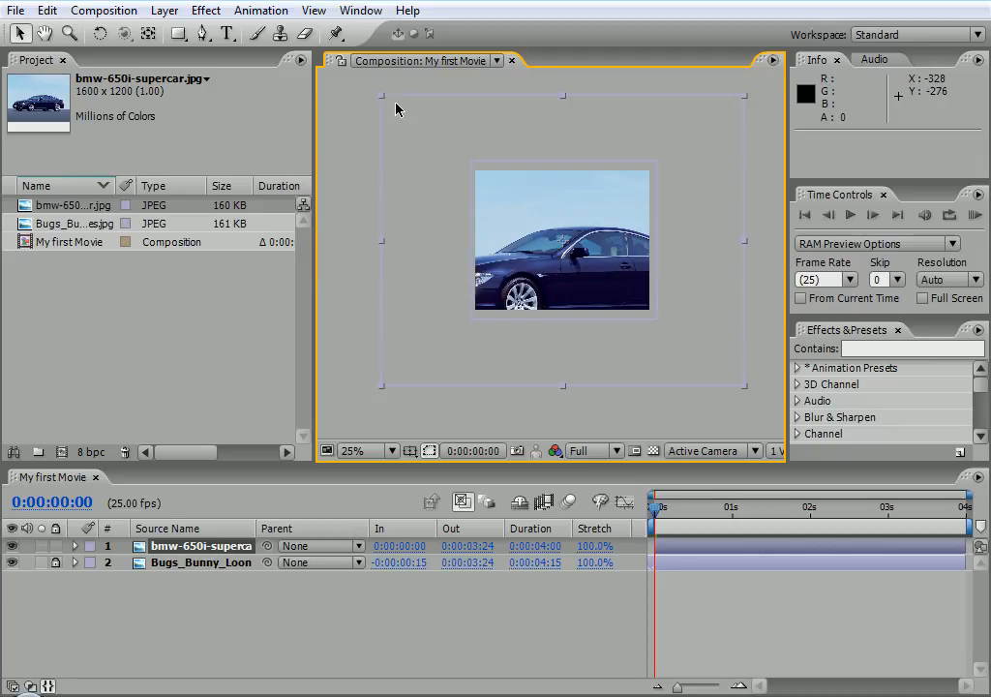
left_click_drag(383, 99, 519, 209)
Step: Move the scaled car layer to position 194, 160 in the upper-left area of the composition
left_click_drag(587, 230, 549, 201)
left_click_drag(541, 213, 707, 177)
scroll(523, 251, "up", 3)
left_click(540, 353)
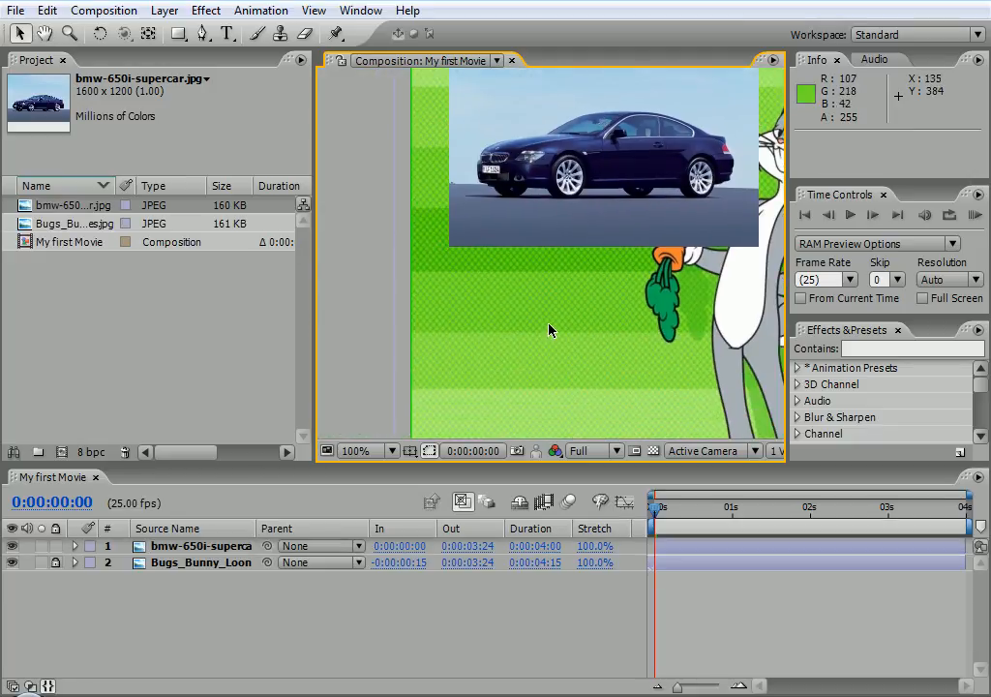
left_click_drag(519, 332, 531, 460)
mouse_move(568, 302)
left_mouse_down()
mouse_move(593, 309)
mouse_move(553, 302)
left_mouse_up()
left_click_drag(614, 239, 577, 256)
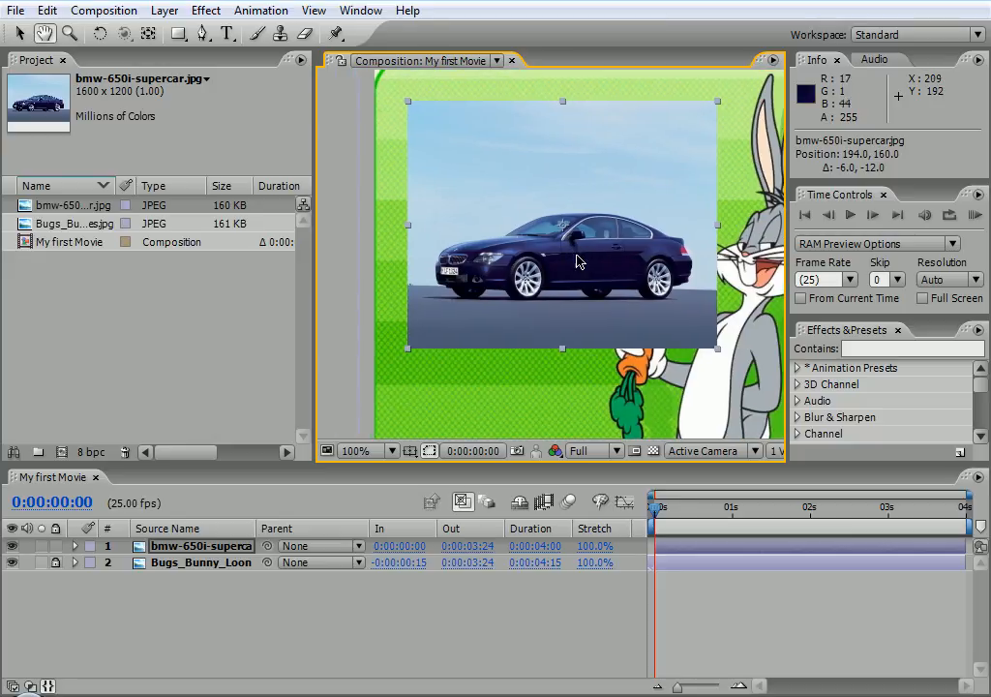
Step: Lock the car layer, try to select it in the composition, and unlock it again
left_click(55, 548)
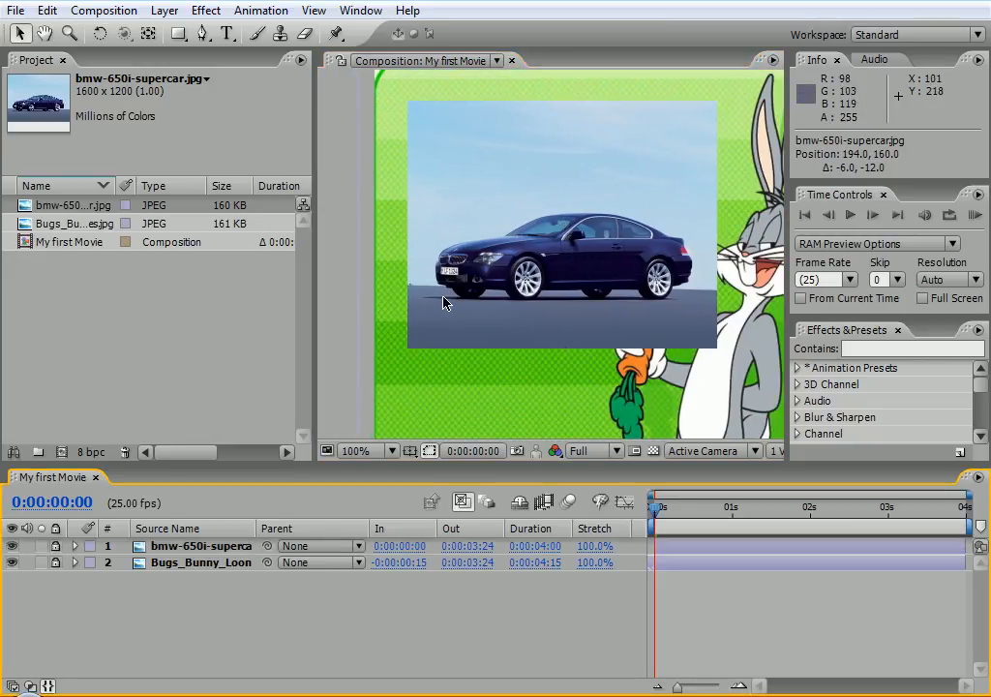
left_click(473, 325)
left_click(55, 562)
left_click(172, 550)
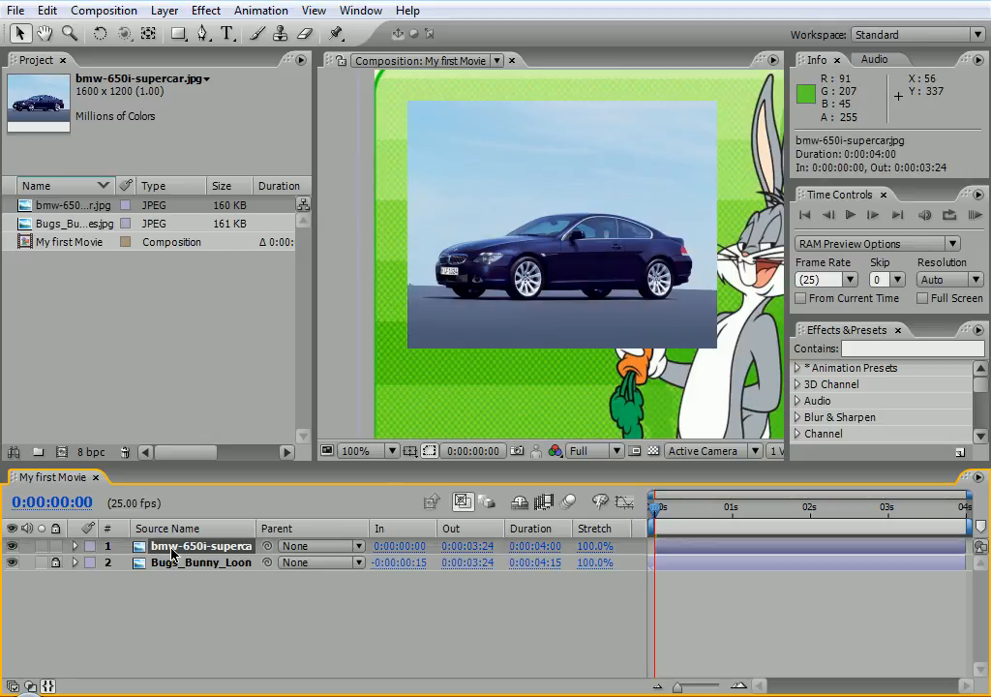
left_click(57, 561)
left_click(57, 548)
Step: Move the unlocked car layer slightly to position 193, 166
mouse_move(542, 214)
left_mouse_down()
mouse_move(537, 232)
mouse_move(544, 223)
left_mouse_up()
key("space")
left_click_drag(508, 280, 560, 193)
left_click_drag(511, 270, 509, 314)
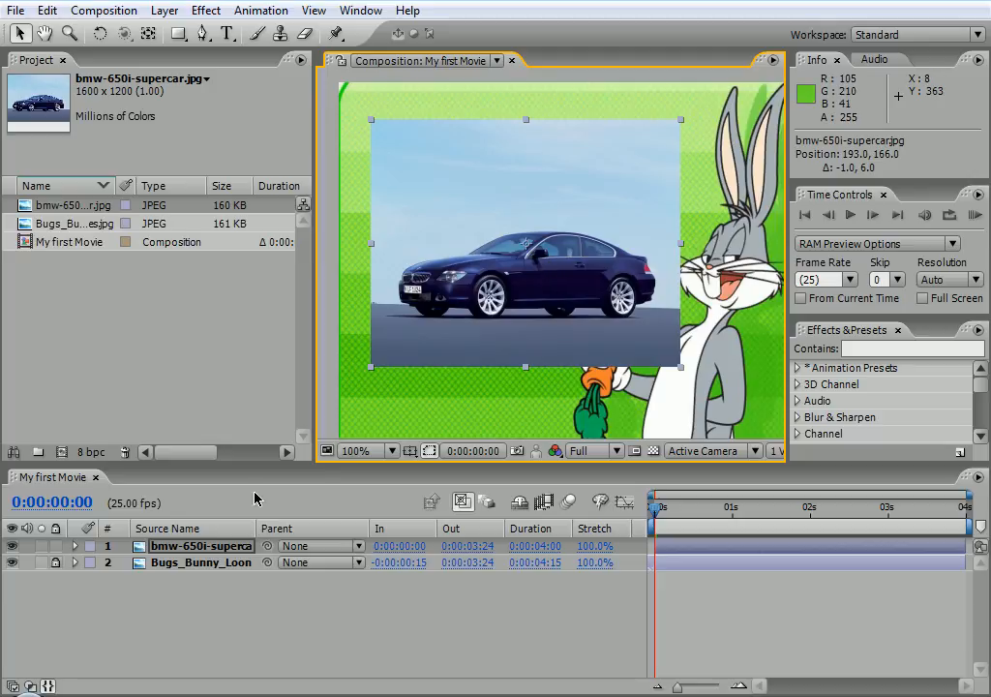
Step: Unlock the Bugs Bunny layer and stack it above the car layer
left_click(191, 576)
left_click(190, 576)
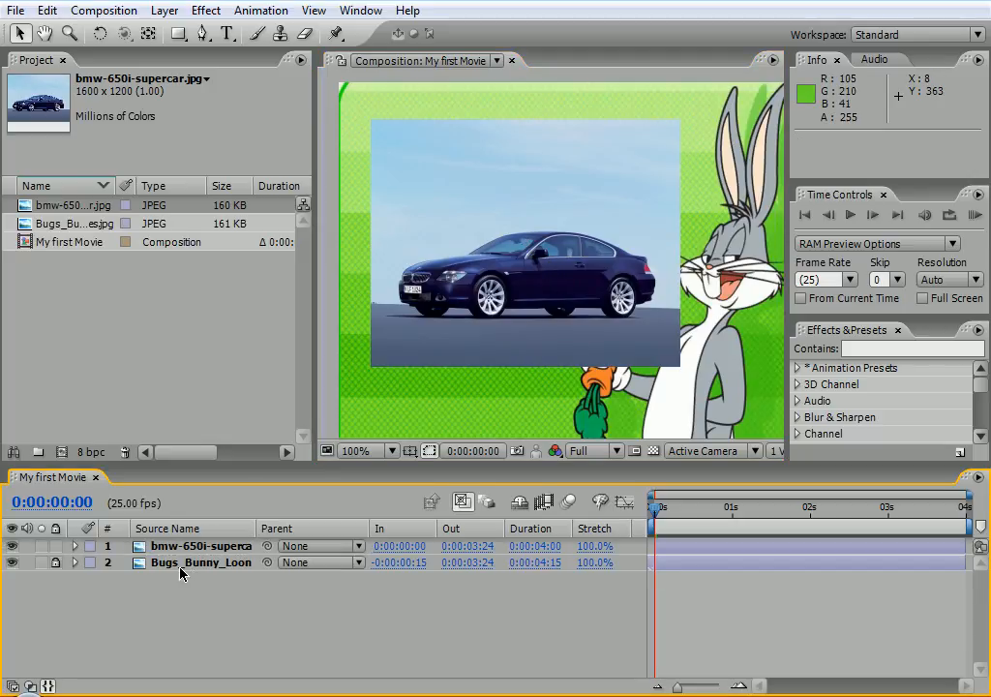
left_click(53, 564)
left_click_drag(211, 567, 203, 546)
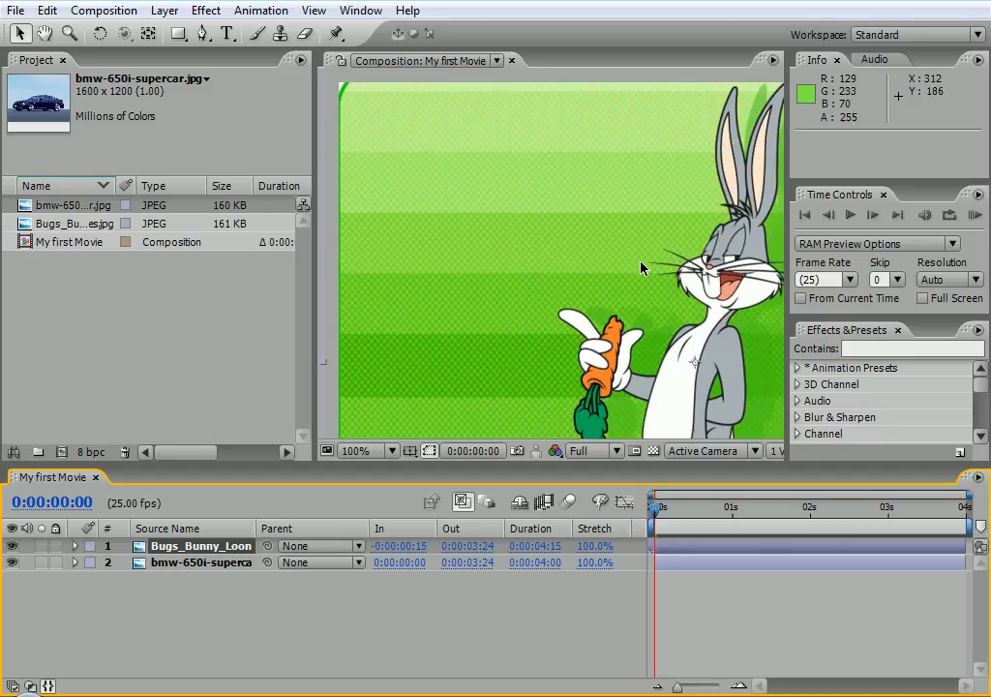
Step: Move the Bugs Bunny layer down and to the right within the composition
left_click_drag(495, 207, 593, 286)
key("h")
key("v")
Step: Stack the car layer above the Bugs Bunny layer and shift the car slightly down and to the left
left_click(189, 562)
left_click_drag(191, 571, 199, 544)
mouse_move(533, 216)
left_mouse_down()
mouse_move(502, 210)
mouse_move(519, 229)
left_mouse_up()
scroll(518, 232, "down", 2)
left_click_drag(518, 233, 563, 250)
scroll(471, 174, "up", 2)
Step: Move the Bugs Bunny layer up and left to position 440, 369
left_click(481, 106)
left_click_drag(481, 106, 456, 80)
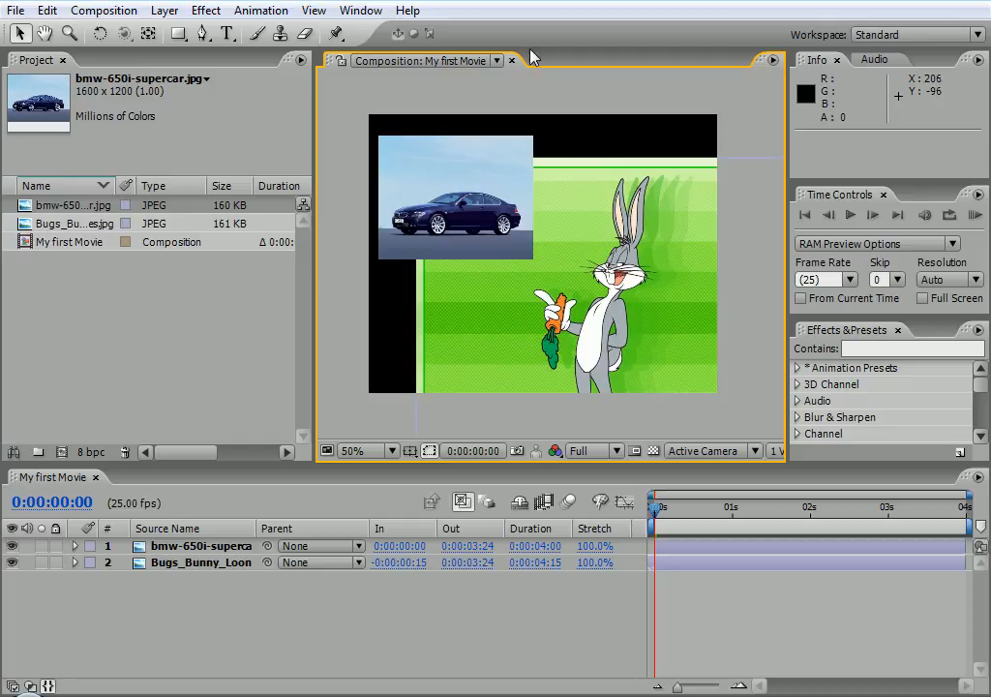
left_click_drag(608, 312, 588, 289)
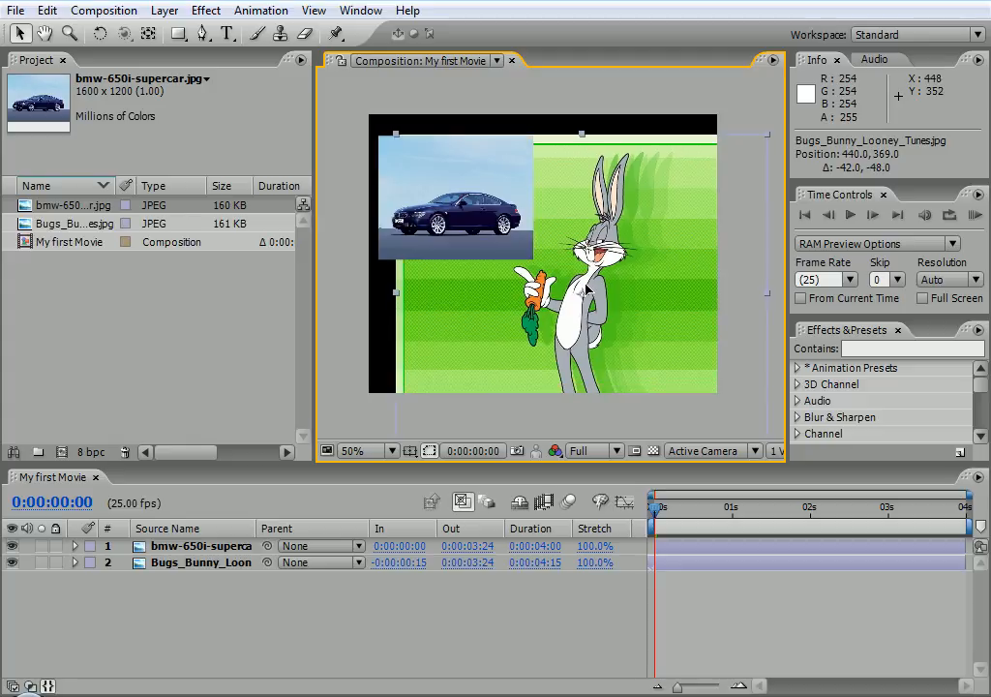
left_click_drag(495, 295, 519, 280)
Step: Hide and show the car and Bugs Bunny layers, first one at a time and finally both together
left_click(12, 547)
left_click(11, 547)
left_click(12, 562)
left_click(12, 563)
left_click(11, 563)
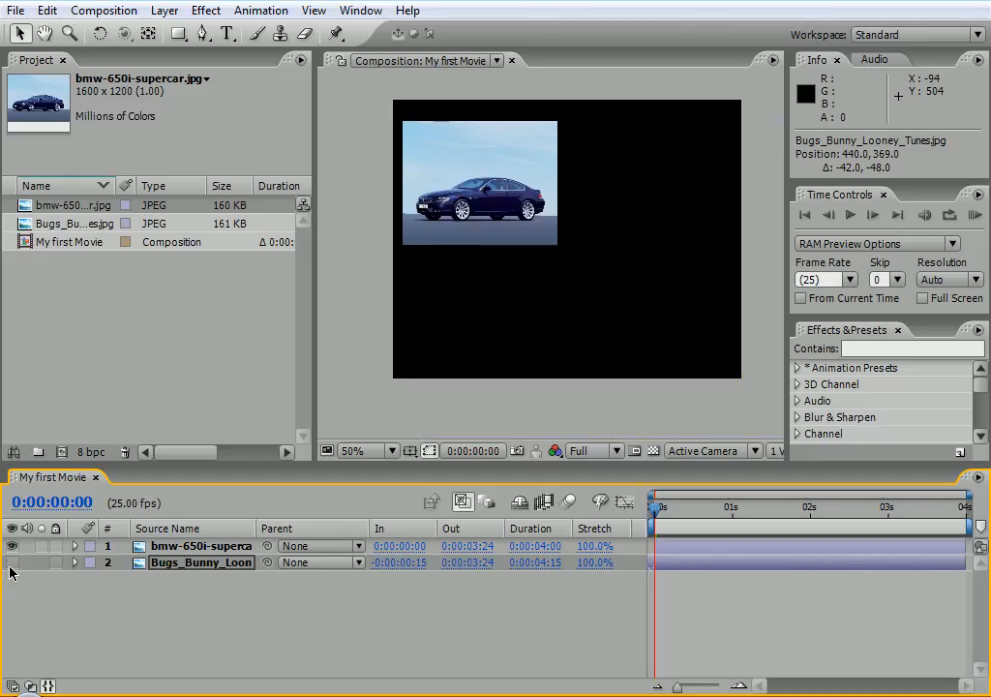
left_click(11, 562)
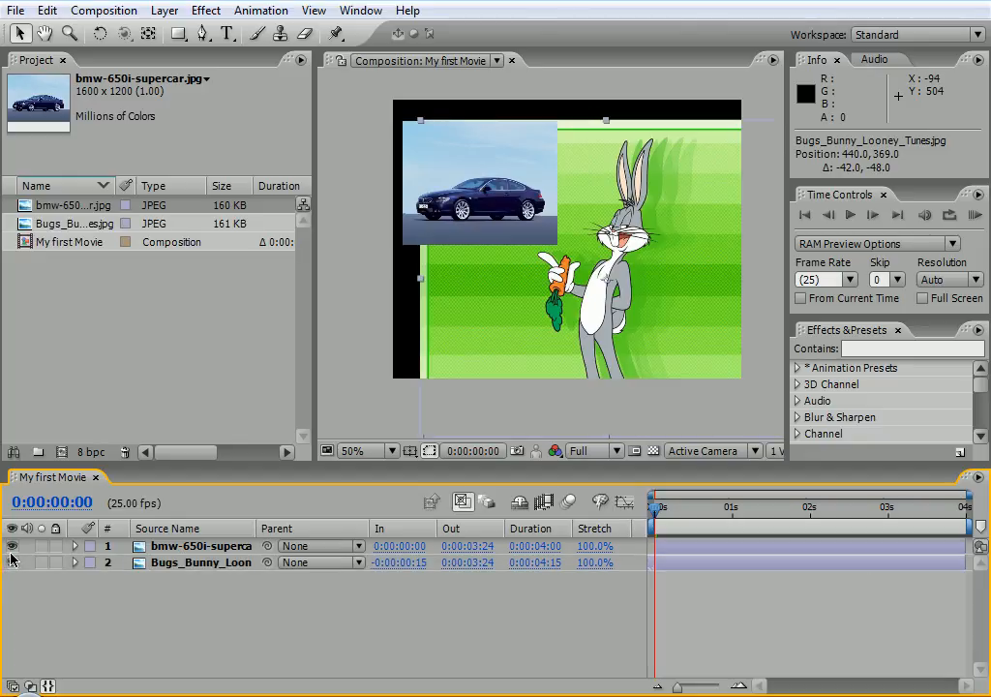
left_click(11, 547)
left_click(12, 547)
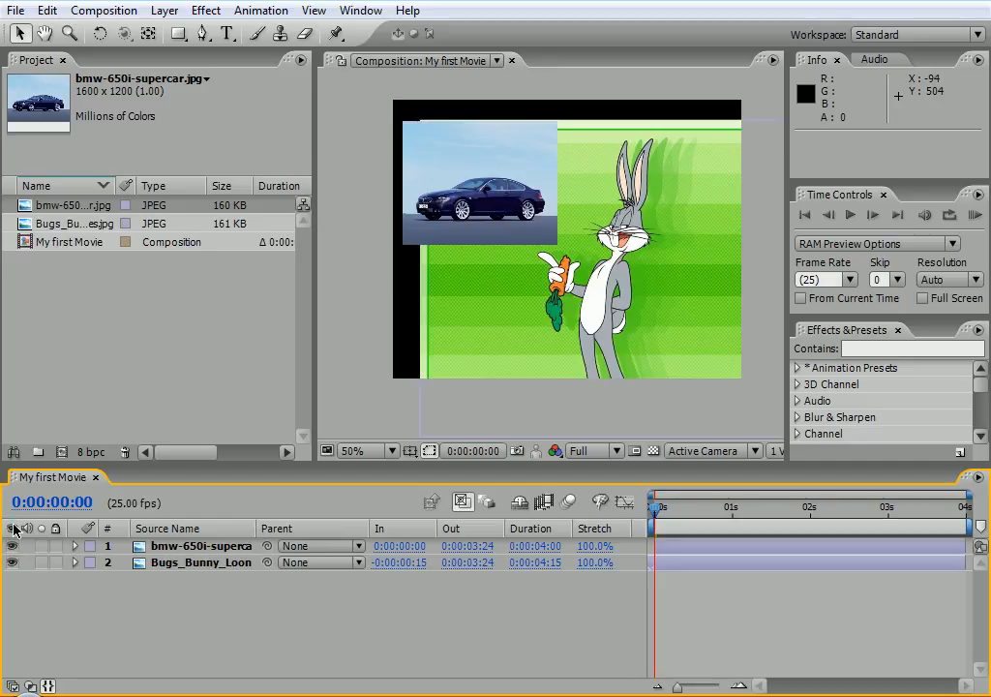
left_click(11, 546)
left_click(12, 562)
left_click(12, 562)
left_click(12, 547)
Step: Move the Bugs Bunny layer to position 430, 343
left_click_drag(556, 314, 552, 302)
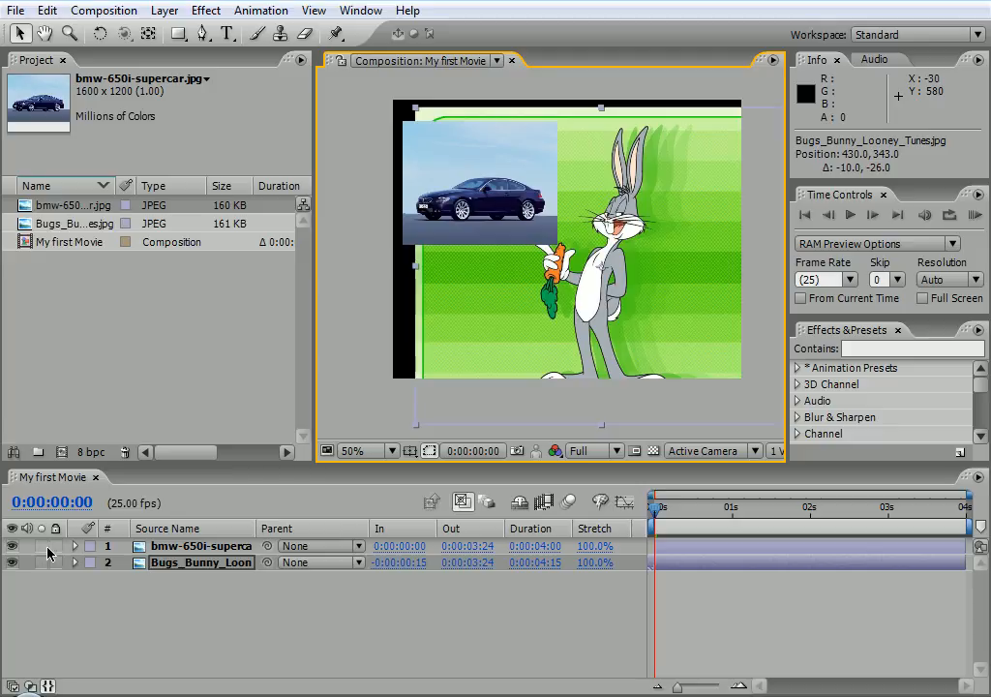
Step: Solo the car layer and the Bugs Bunny layer one after the other, switching each solo off again
left_click(146, 546)
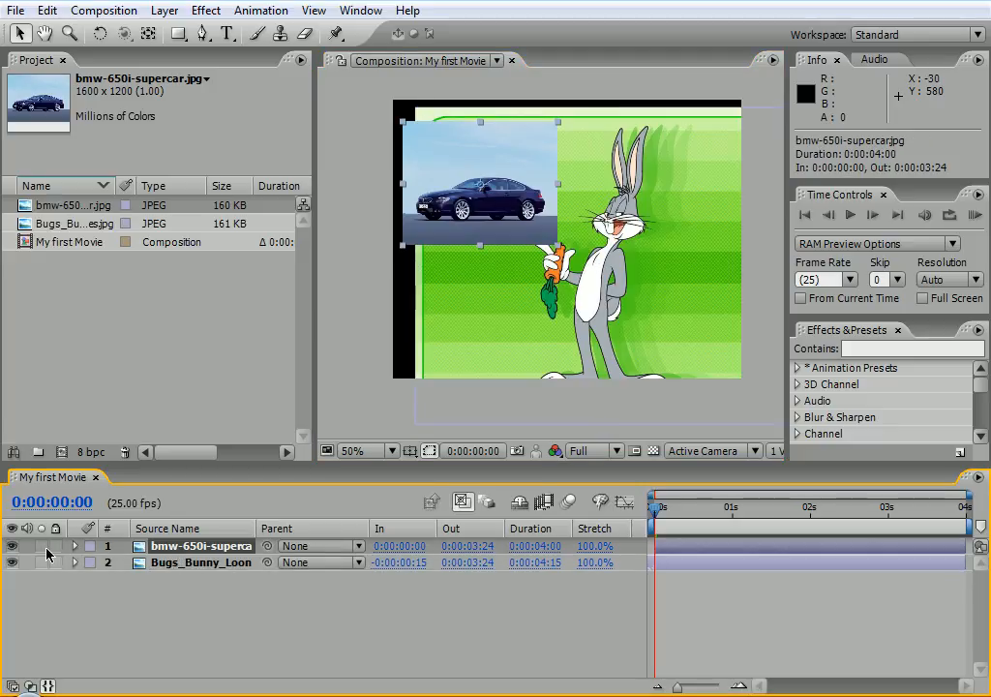
left_click(42, 547)
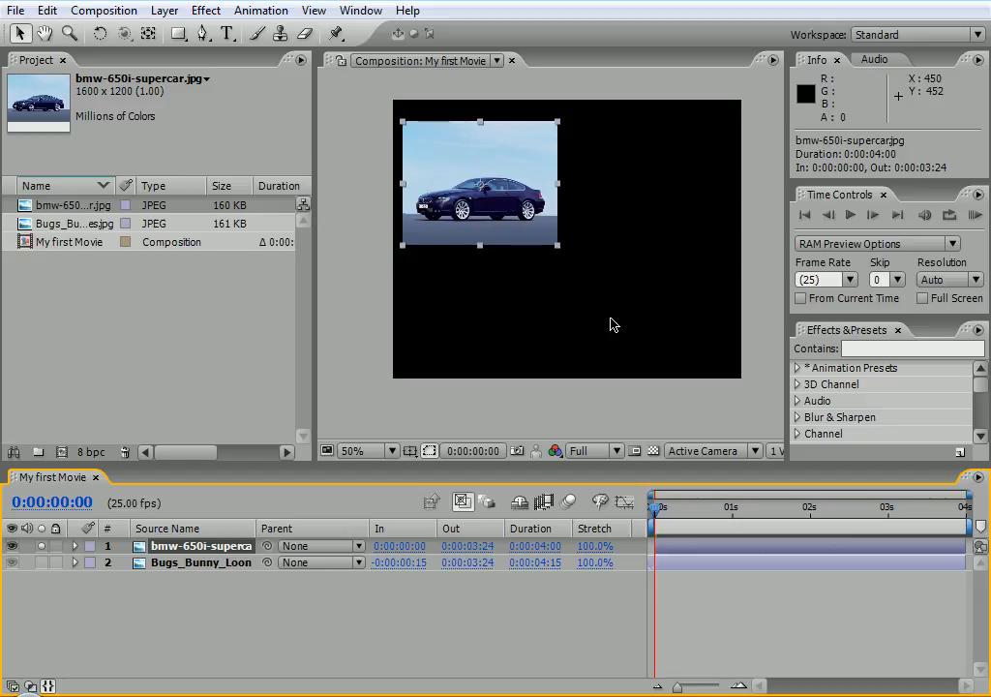
left_click(41, 546)
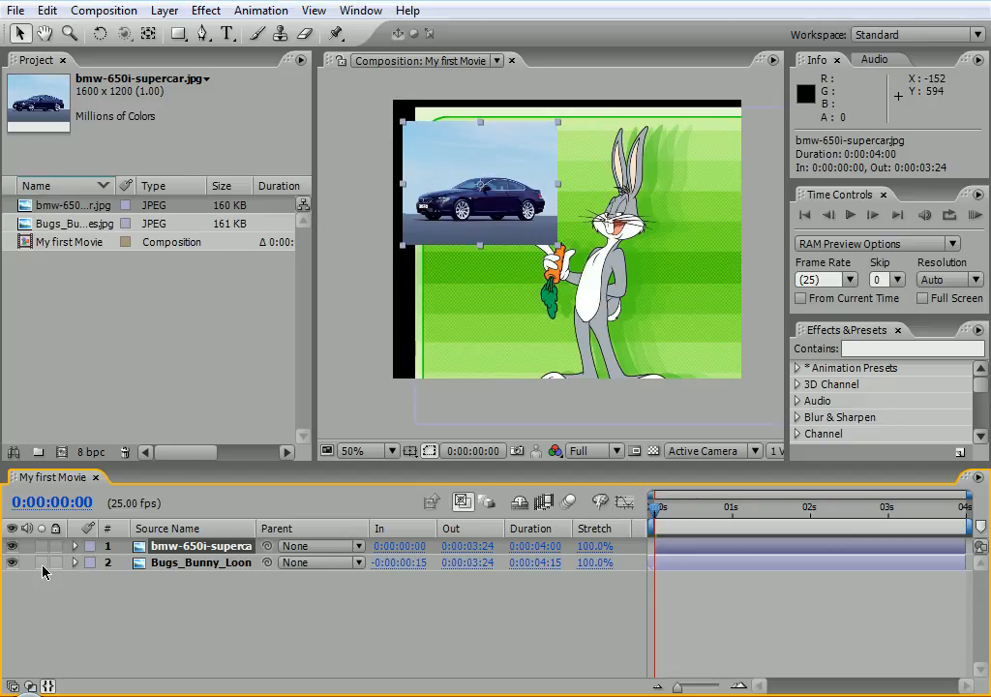
left_click(41, 562)
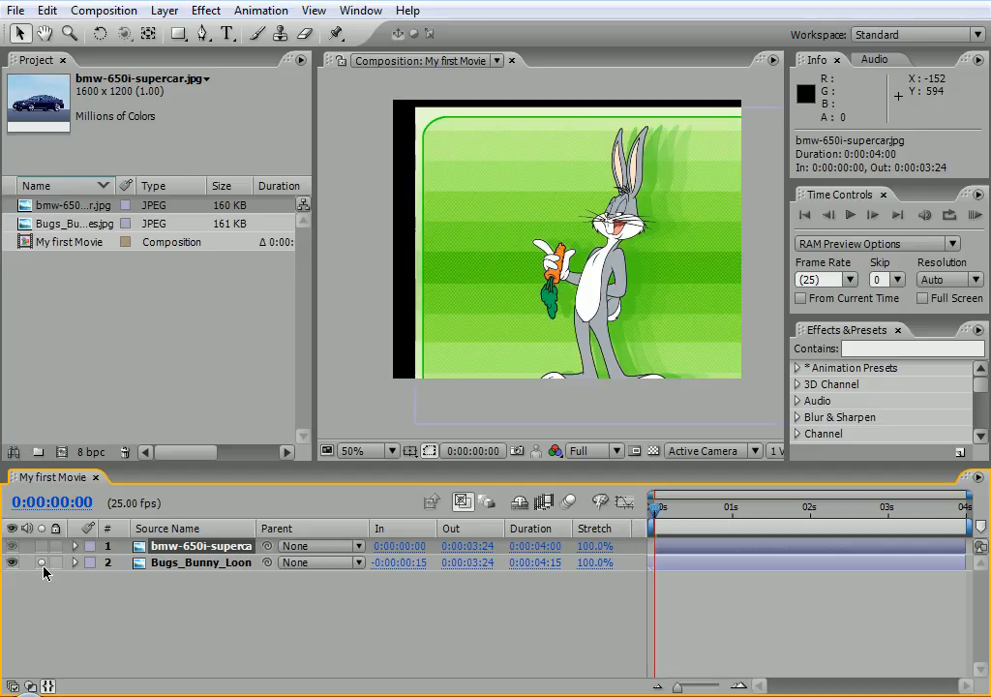
left_click(41, 562)
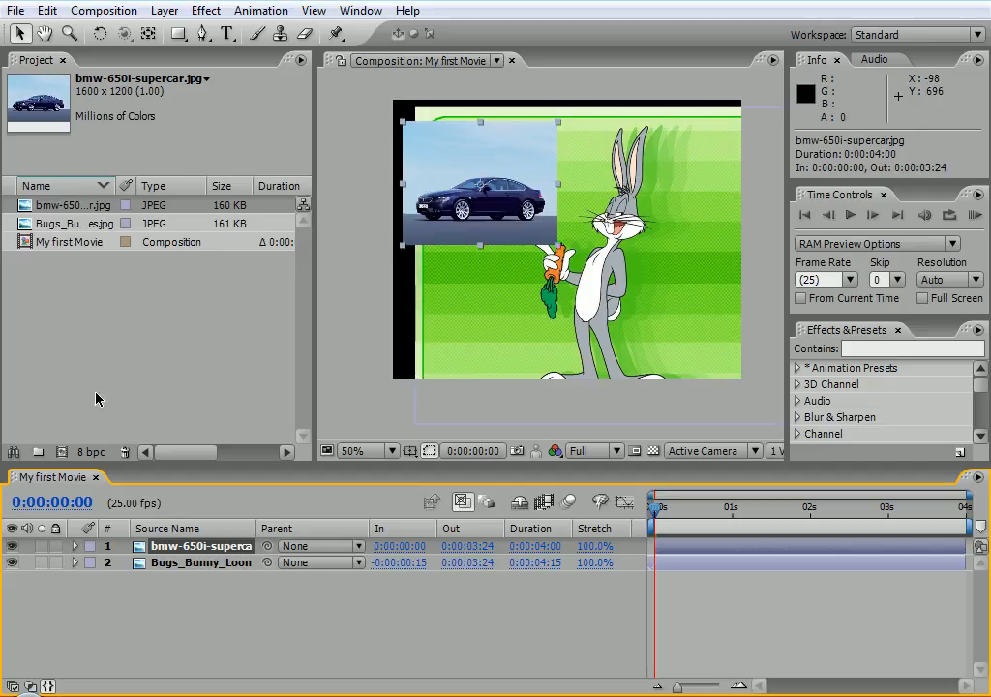
Step: Import the GreaterSW_TX_field_02 image from the MyImages folder into the project
double_click(126, 308)
left_click_drag(673, 135, 675, 235)
double_click(299, 240)
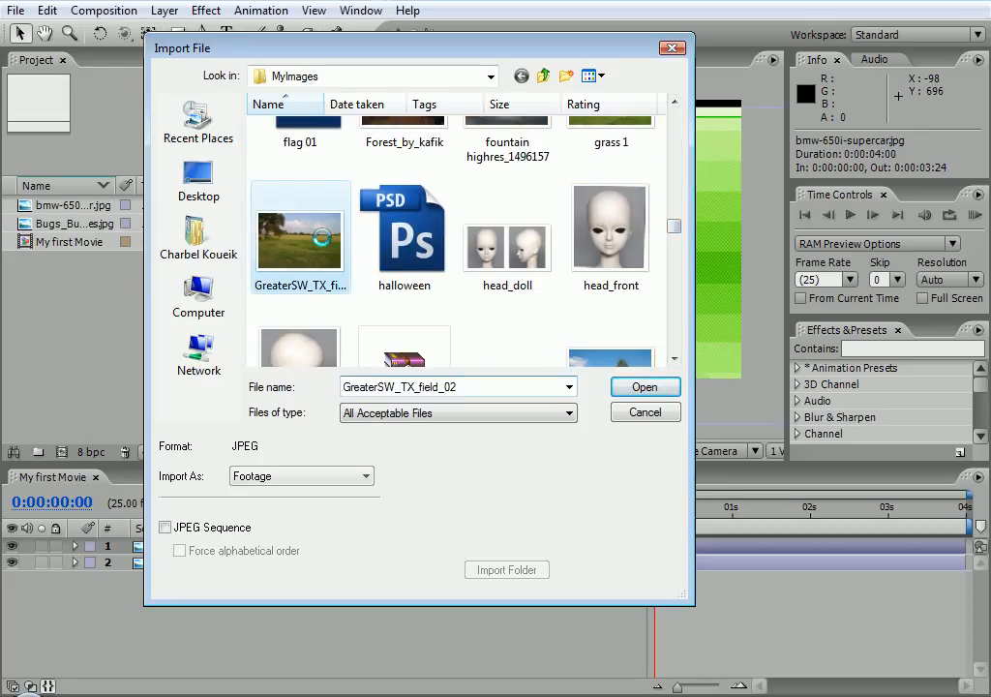
Step: Add GreaterSW_TX_field_02.jpg as the top layer, scaled down and placed at position 550, 418
left_click_drag(62, 260, 148, 540)
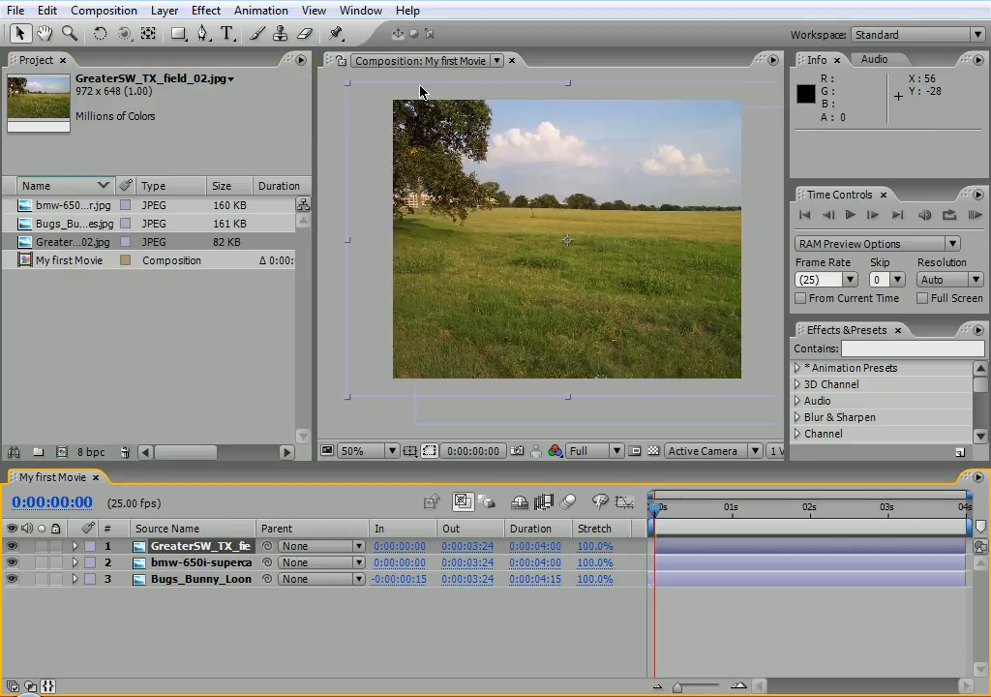
left_click_drag(351, 89, 489, 186)
left_click_drag(599, 246, 691, 310)
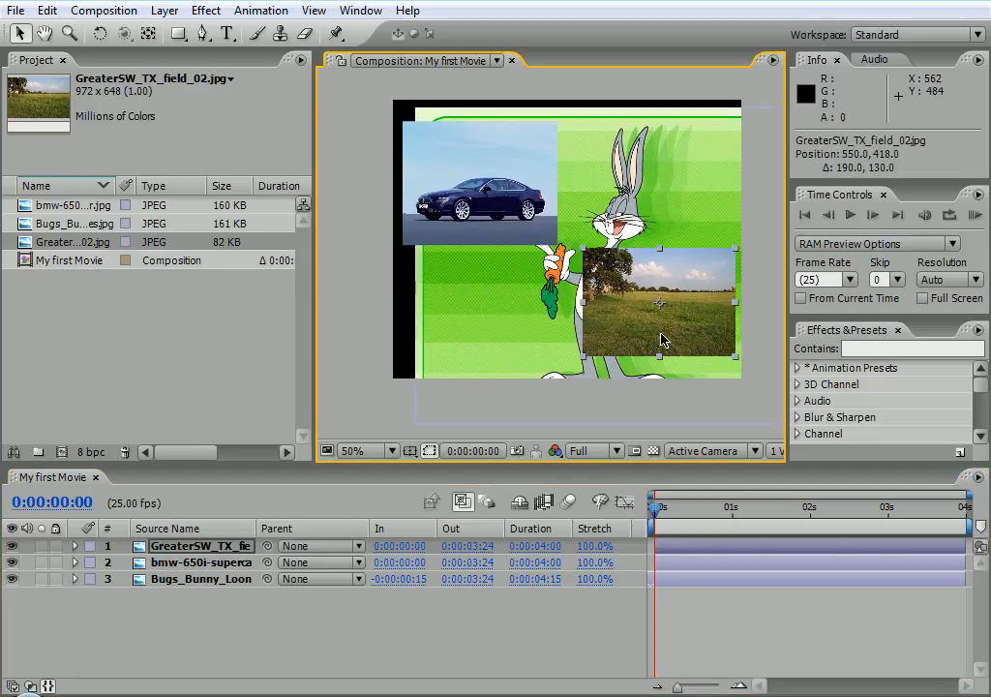
Step: Switch solo on and off for the field layer and move it to position 518, 440
left_click(41, 547)
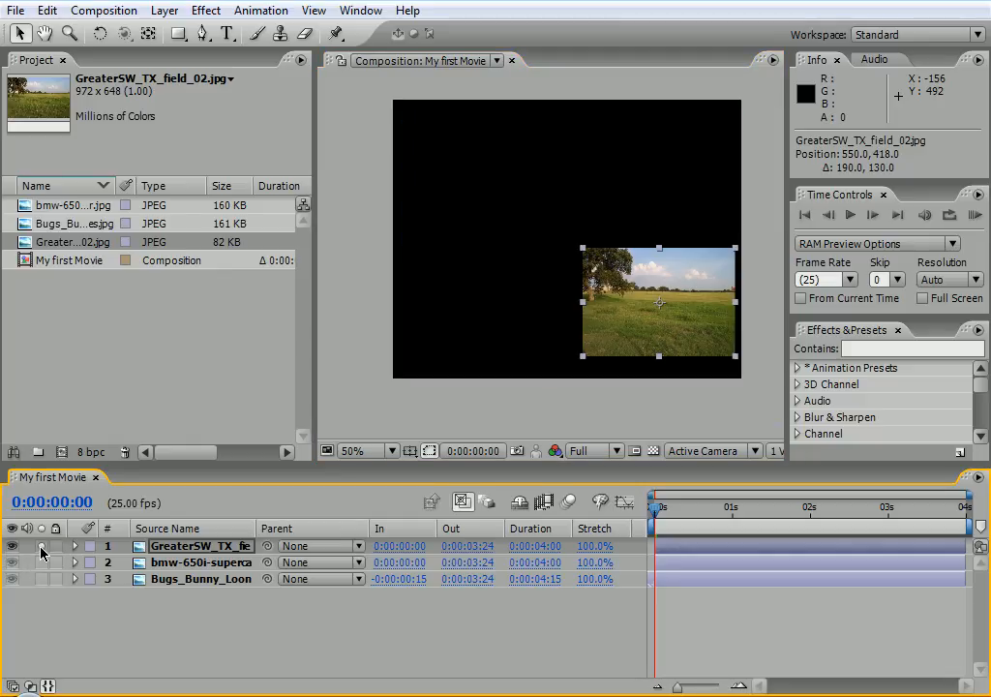
left_click(41, 547)
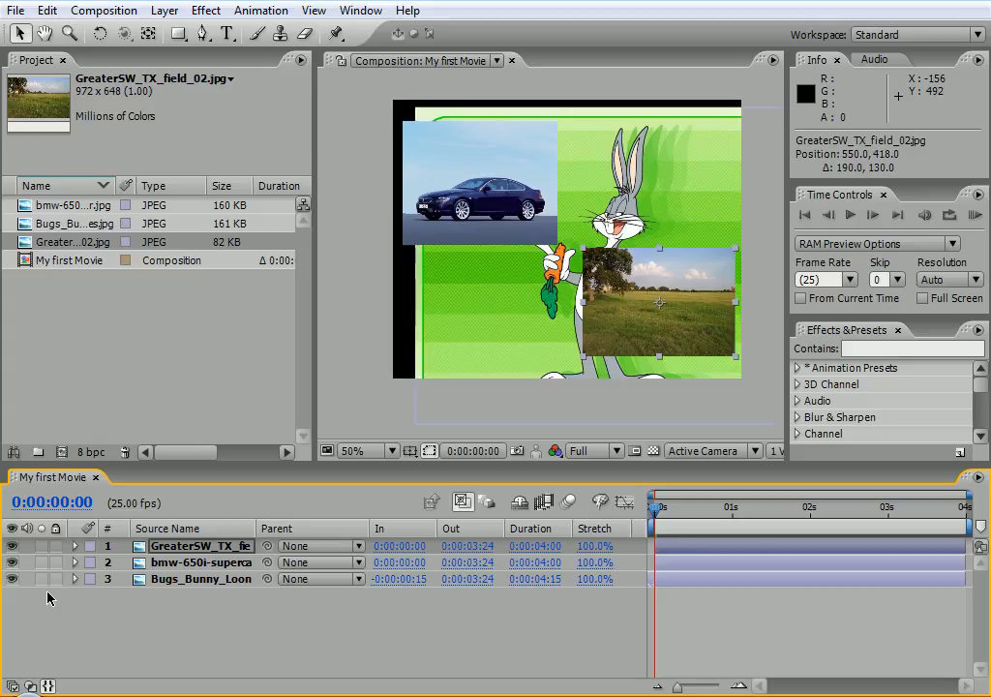
left_click_drag(703, 270, 687, 280)
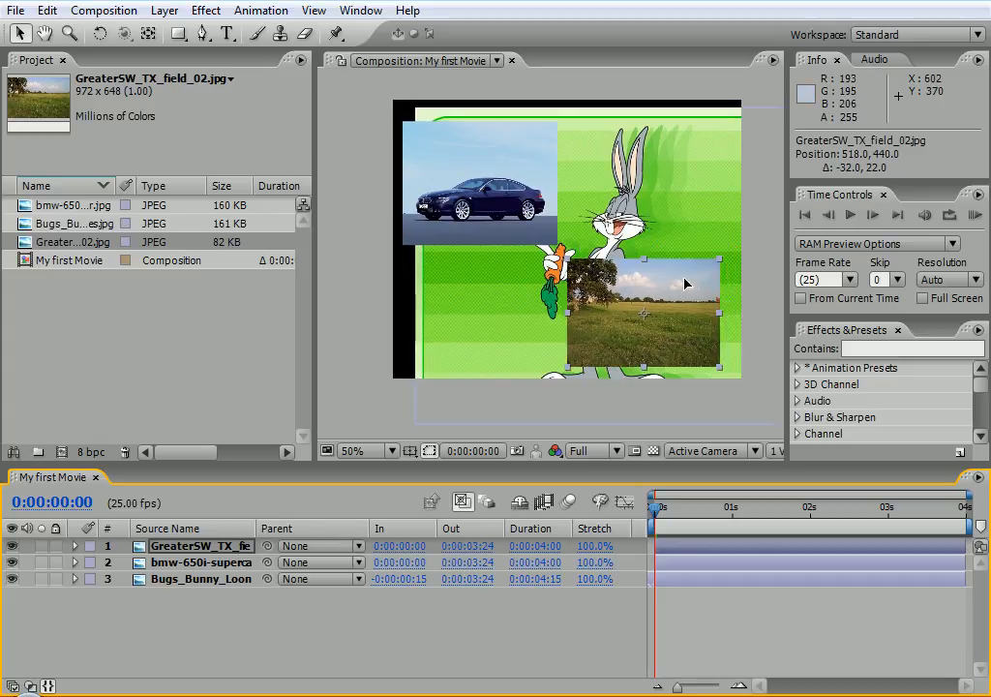
left_click(172, 580)
left_click(175, 549)
left_click(172, 565)
Step: Rename the Bugs_Bunny_Looney_Tunes.jpg layer to "bugs bunny"
left_click(169, 584)
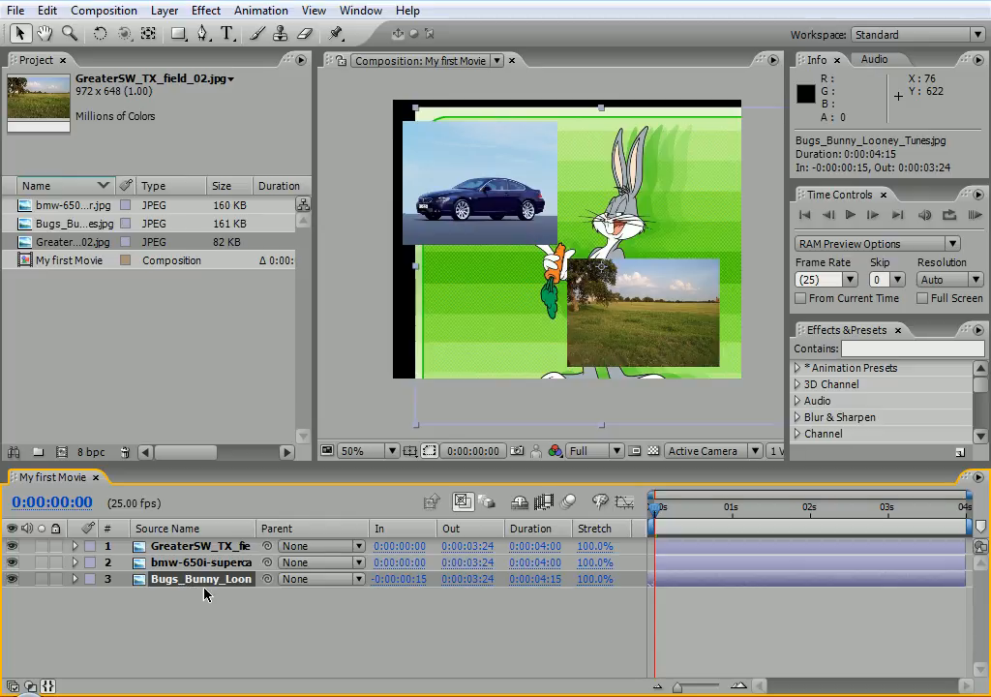
right_click(182, 585)
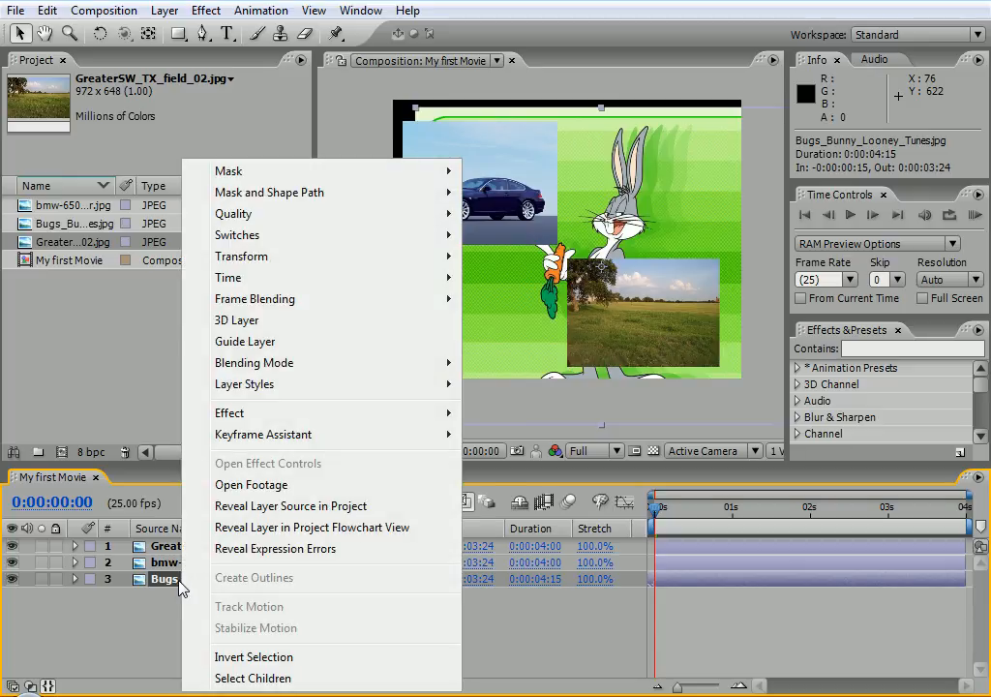
key("Escape")
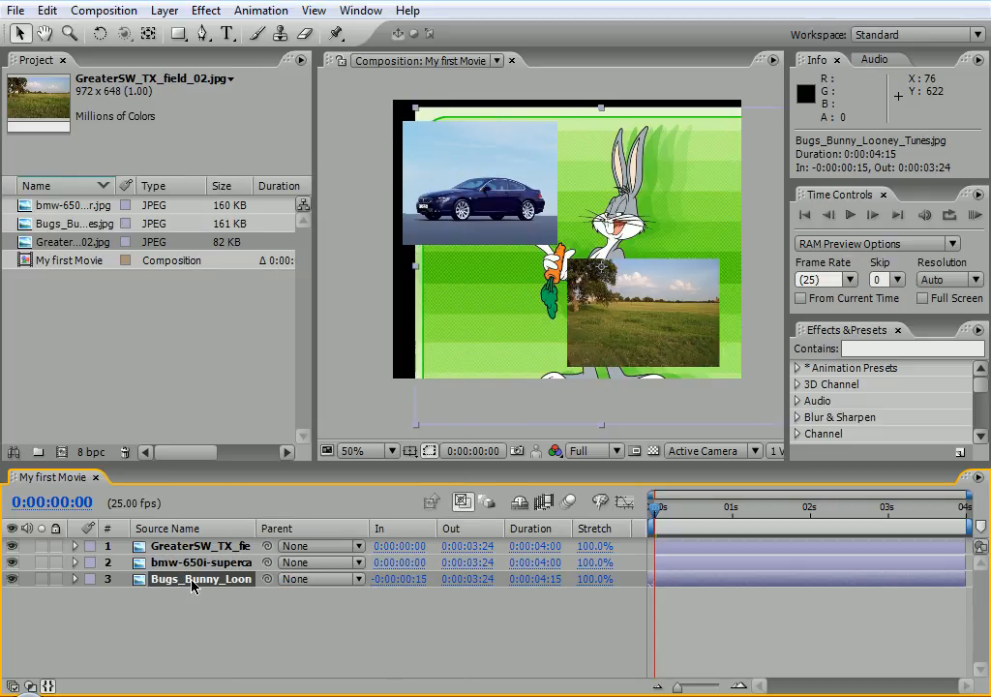
key("Return")
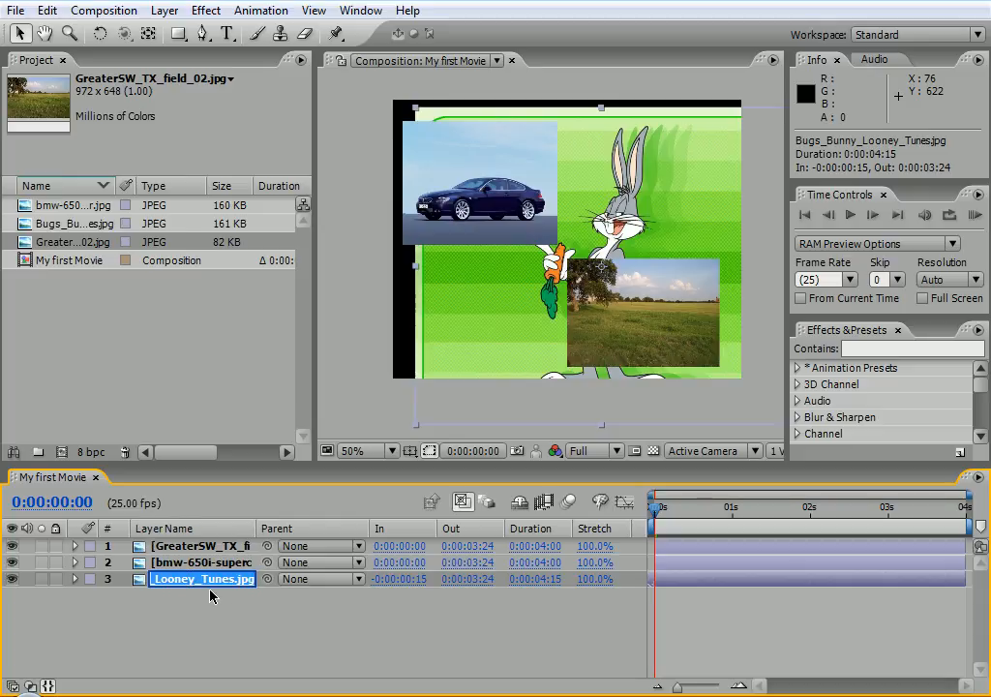
type("bugs bunny")
key("Return")
Step: Rename the bmw-650i-supercar.jpg layer to "bmw"
left_click(204, 563)
key("Return")
type("b")
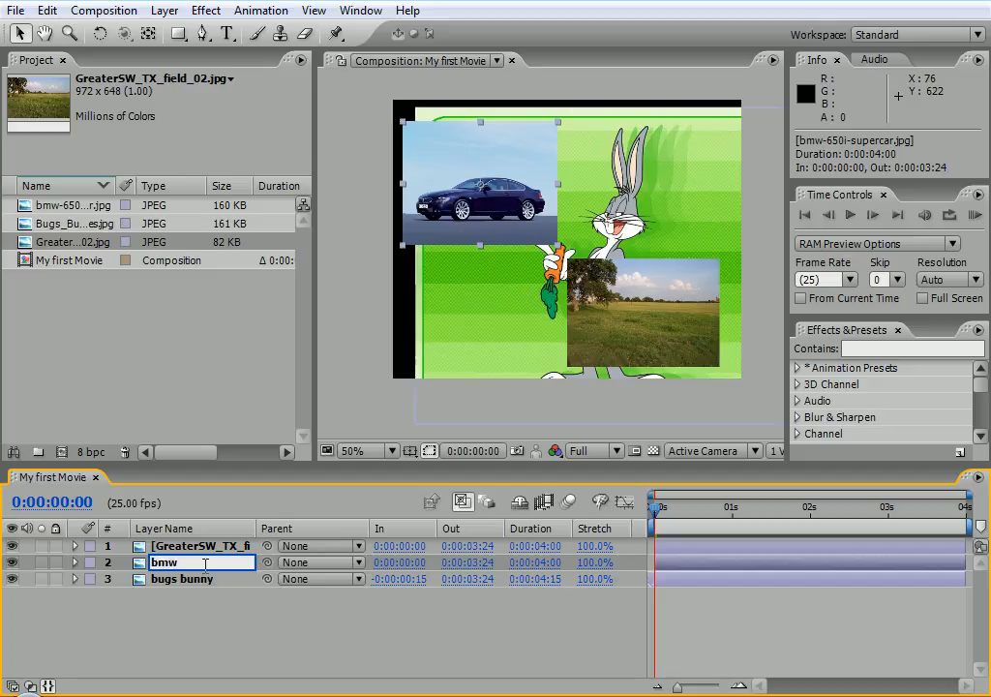
type("mw")
key("Return")
Step: Rename the GreaterSW_TX_field_02.jpg layer to "landscape"
left_click(208, 548)
key("Return")
type("landsca")
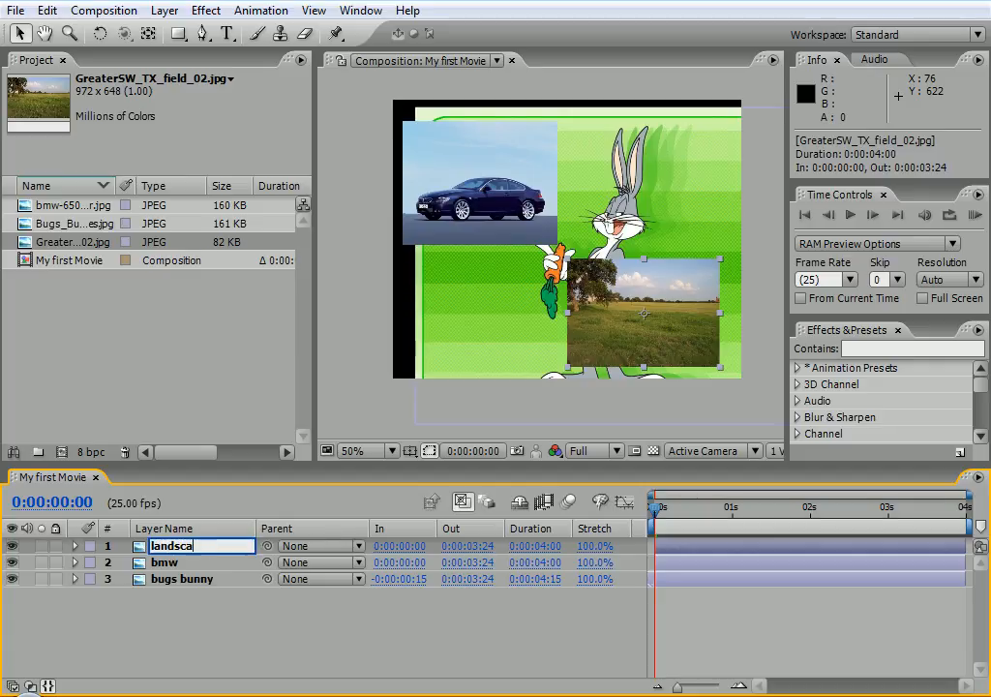
key("Return")
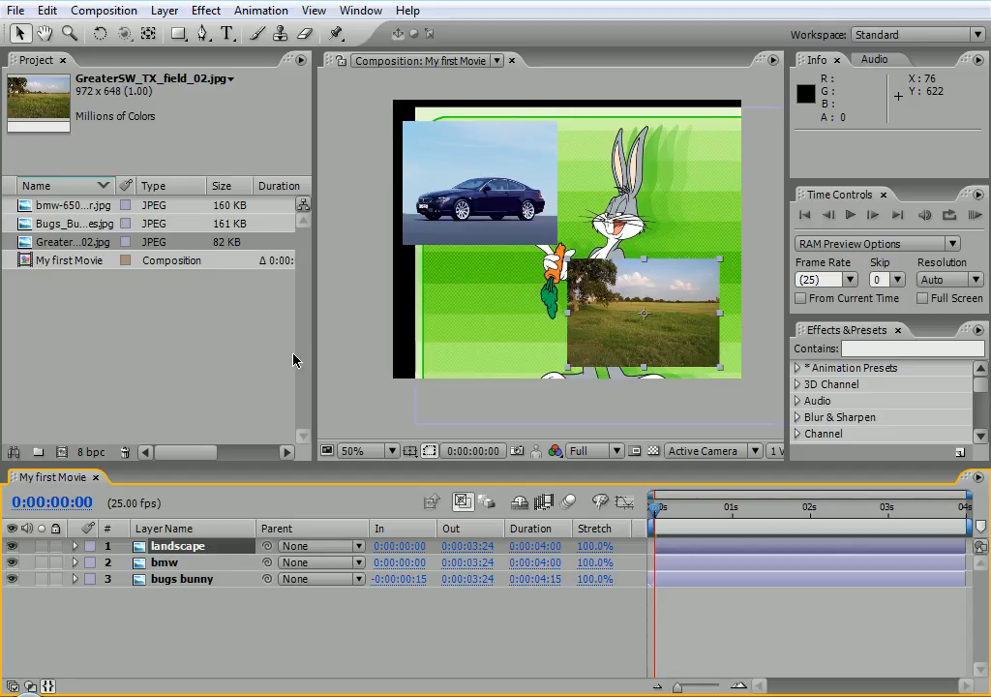
Step: Clear the layer selection and move the bmw layer to position 198, 155
left_click(206, 631)
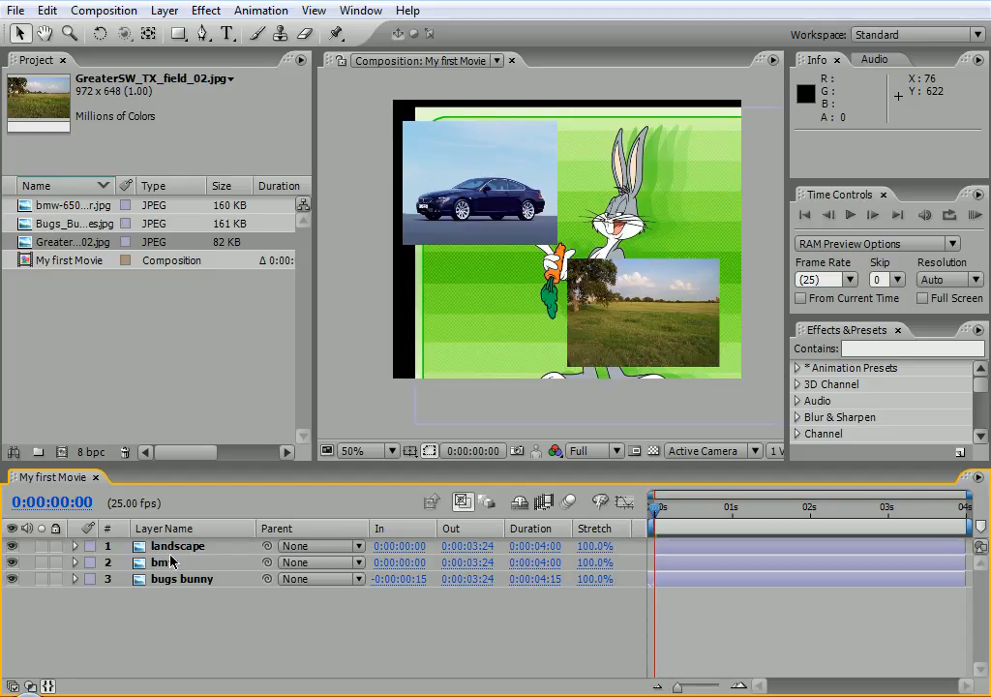
left_click_drag(461, 167, 470, 156)
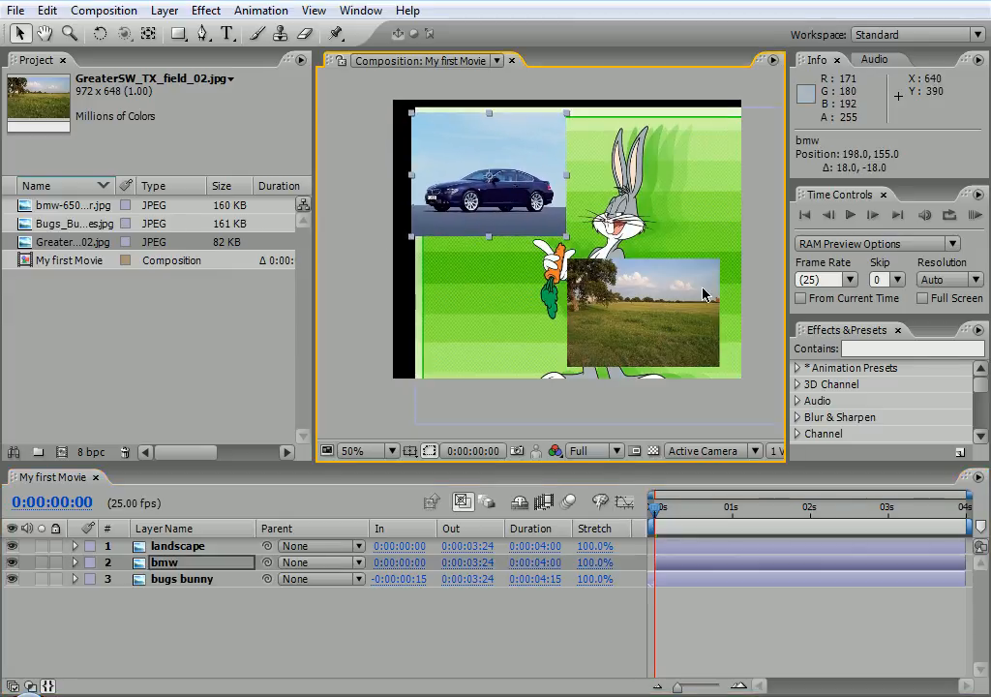
Step: Shift the landscape layer slightly up and right, and move the bugs bunny layer to position 364, 279 so it fills the frame
mouse_move(660, 317)
left_mouse_down()
mouse_move(628, 317)
mouse_move(672, 314)
left_mouse_up()
left_click(661, 185)
mouse_move(661, 185)
left_mouse_down()
mouse_move(593, 181)
mouse_move(624, 152)
mouse_move(645, 177)
mouse_move(618, 175)
mouse_move(651, 173)
left_mouse_up()
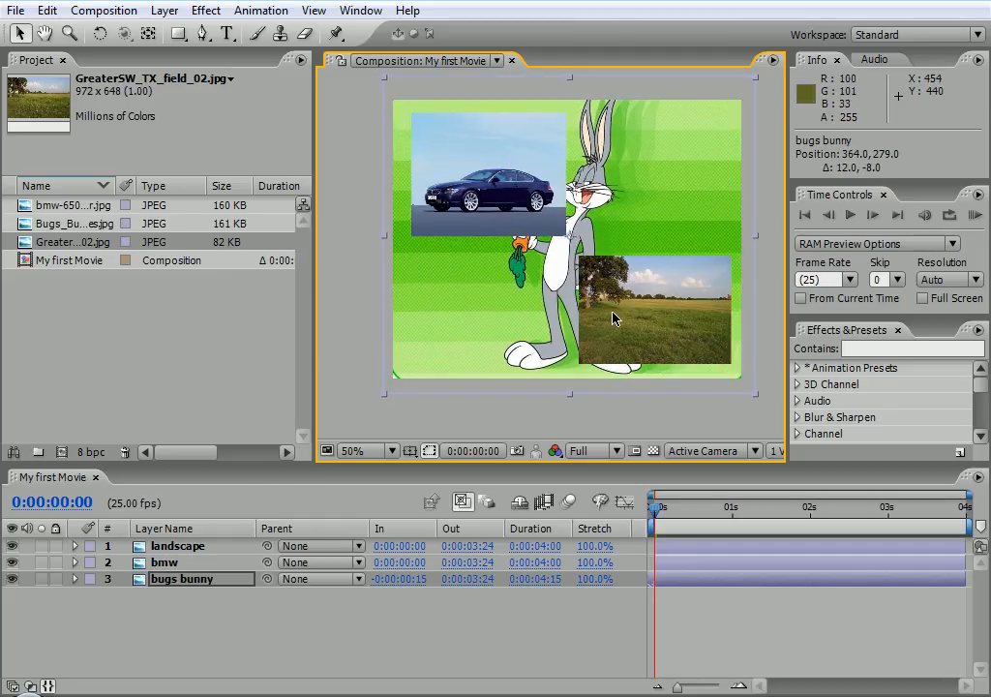
Step: Solo the bugs bunny layer briefly, turn its solo off again, and lock the layer
left_click(41, 580)
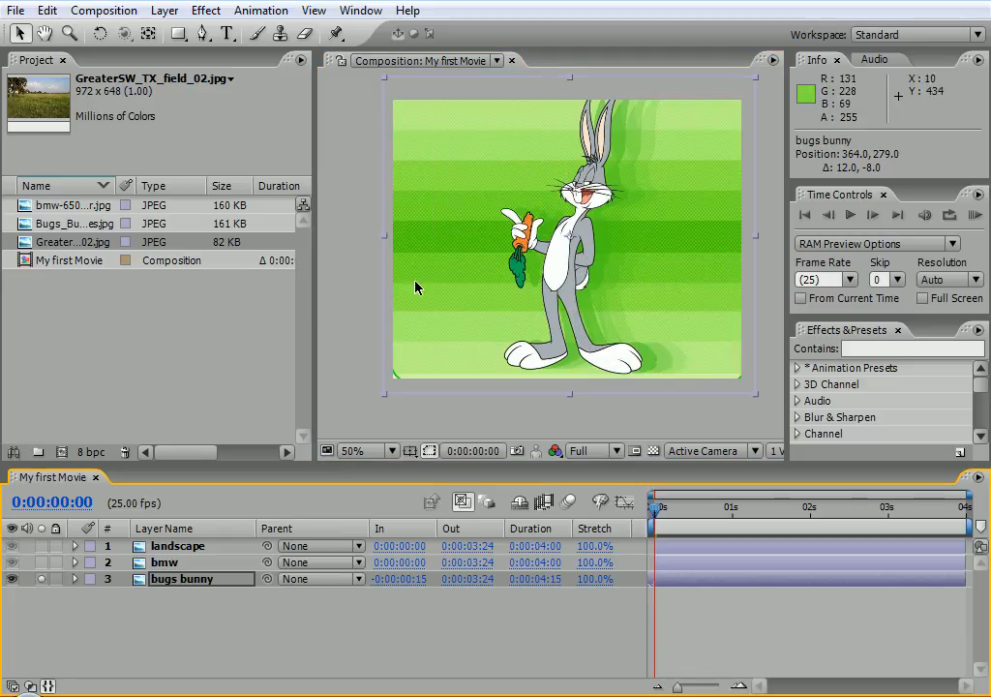
left_click(42, 580)
left_click(56, 579)
Step: Nudge the bmw layer slightly down and right and the landscape layer slightly left over the locked background, and clear the selection
mouse_move(539, 179)
left_mouse_down()
mouse_move(486, 178)
mouse_move(547, 181)
mouse_move(545, 189)
left_mouse_up()
mouse_move(669, 329)
left_mouse_down()
mouse_move(658, 340)
mouse_move(665, 329)
left_mouse_up()
left_click(358, 312)
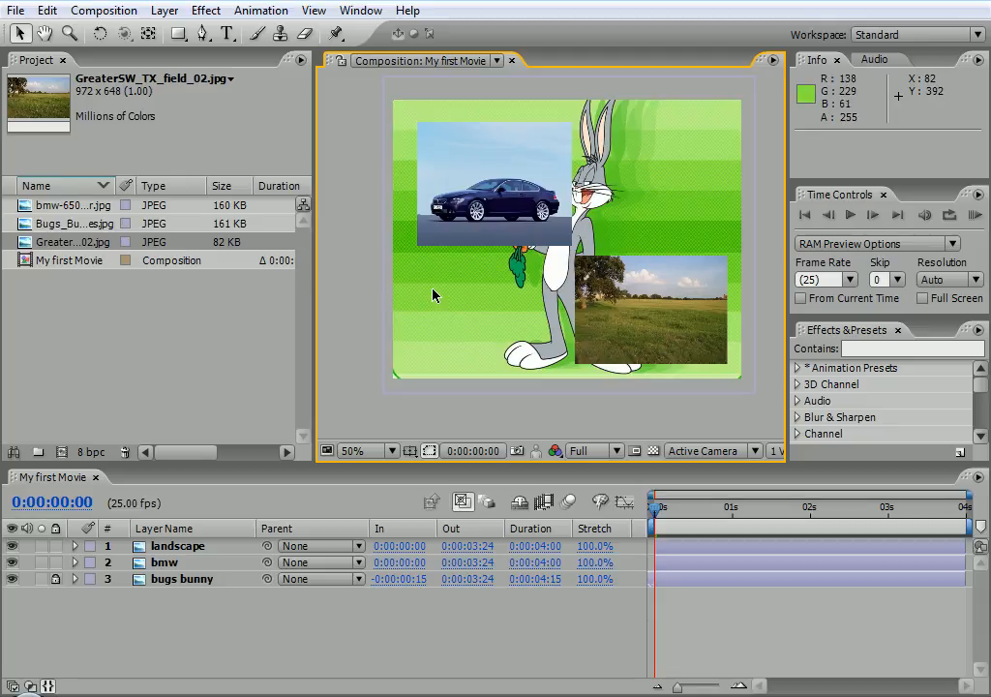
Step: Move the landscape layer to position 530, 442 and the bmw layer to 198, 155, and clear the selection
key("h")
mouse_move(518, 215)
left_mouse_down()
mouse_move(487, 241)
mouse_move(508, 231)
left_mouse_up()
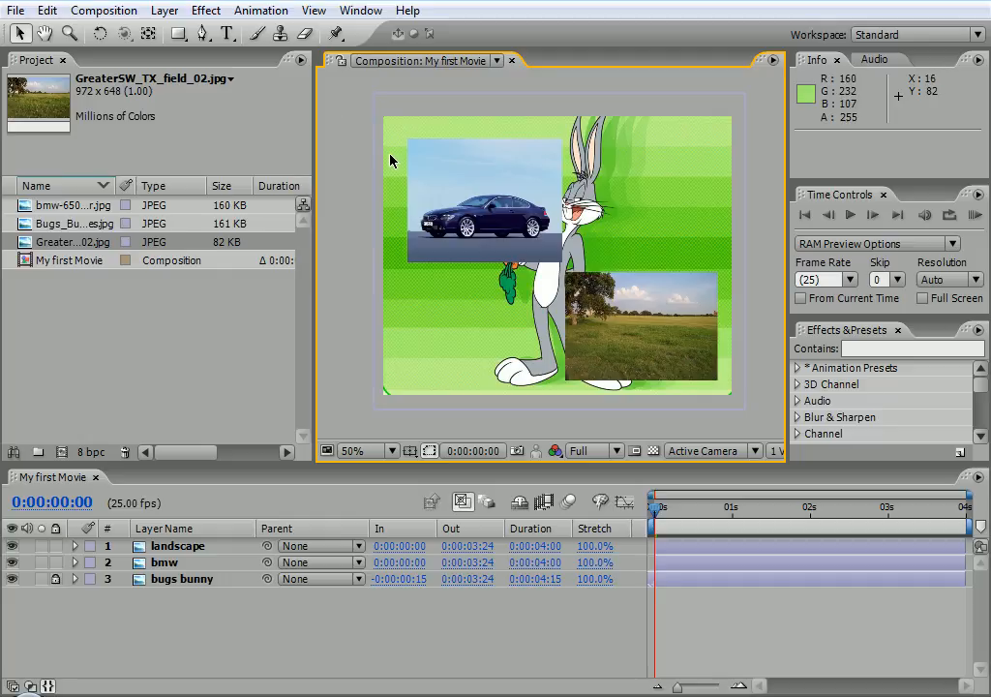
left_click_drag(463, 182, 463, 173)
mouse_move(626, 323)
left_mouse_down()
mouse_move(596, 335)
mouse_move(624, 327)
left_mouse_up()
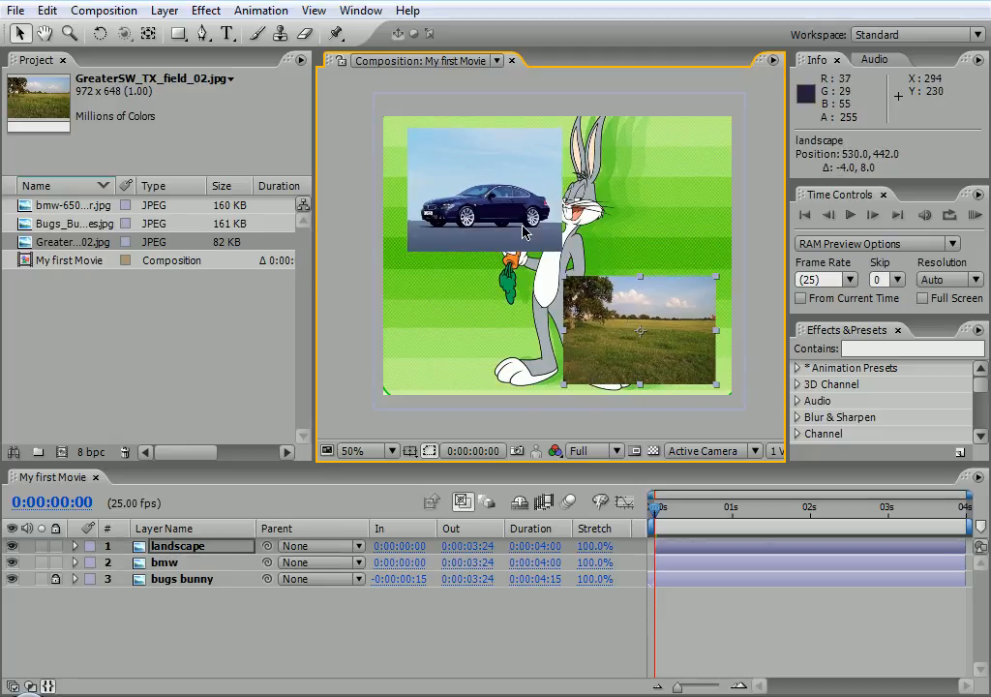
left_click_drag(517, 232, 509, 233)
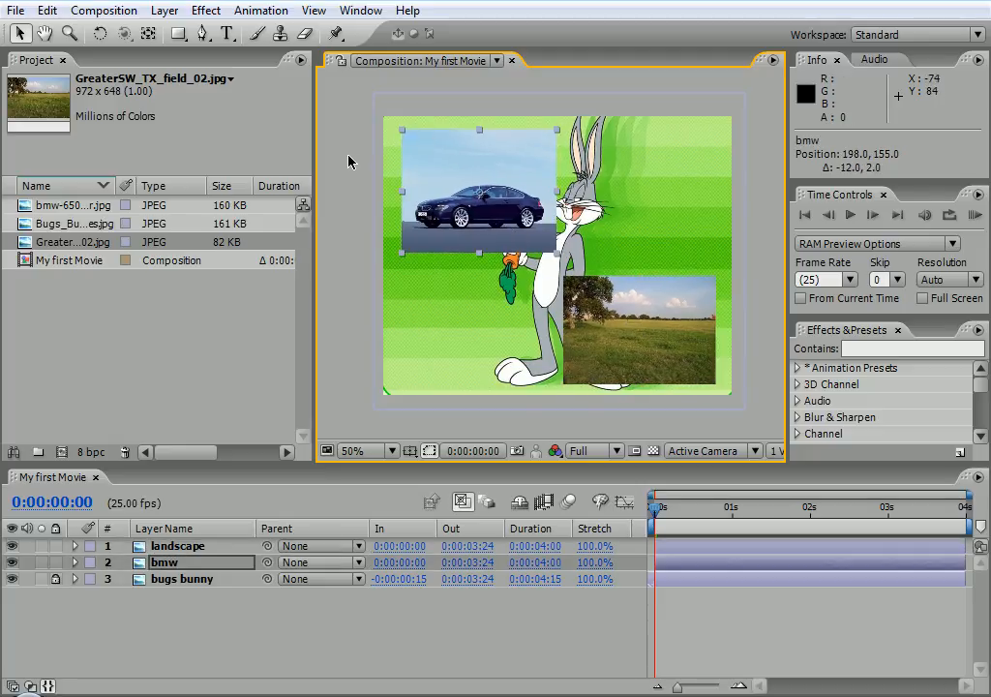
key("h")
left_click_drag(427, 154, 466, 152)
key("v")
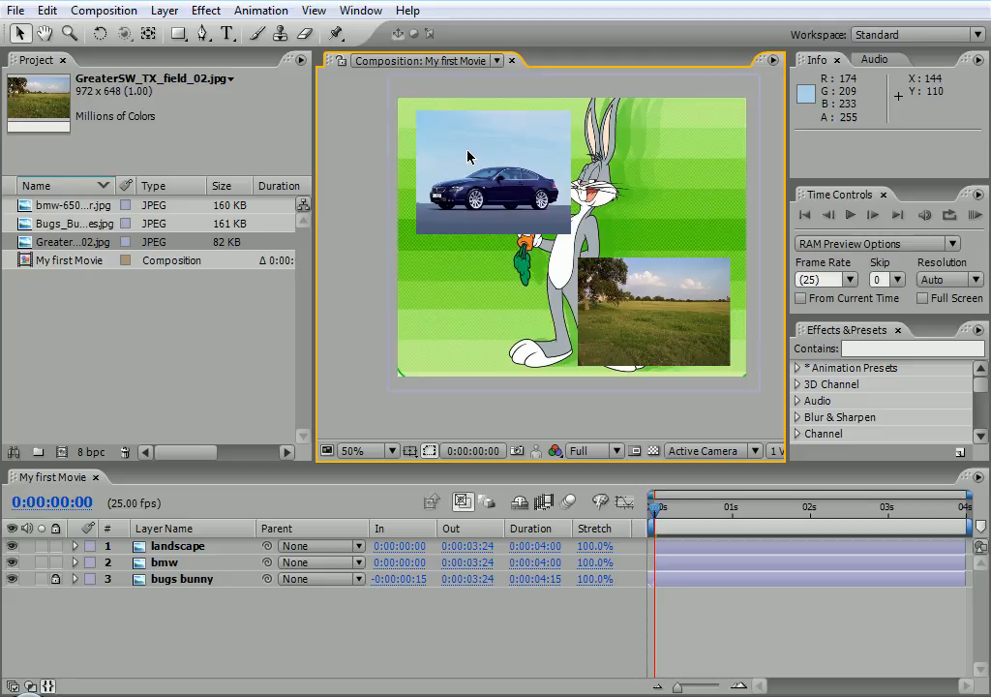
Step: Limit the work area to 0:00:00:00 through 0:00:00:24 and scrub the current time indicator through the composition
left_click(657, 518)
mouse_move(657, 518)
left_mouse_down()
mouse_move(931, 518)
mouse_move(769, 518)
mouse_move(660, 500)
mouse_move(676, 521)
mouse_move(659, 516)
mouse_move(771, 499)
mouse_move(807, 427)
mouse_move(980, 416)
mouse_move(819, 495)
mouse_move(657, 503)
left_mouse_up()
left_click_drag(971, 526, 736, 525)
left_click_drag(657, 507, 736, 508)
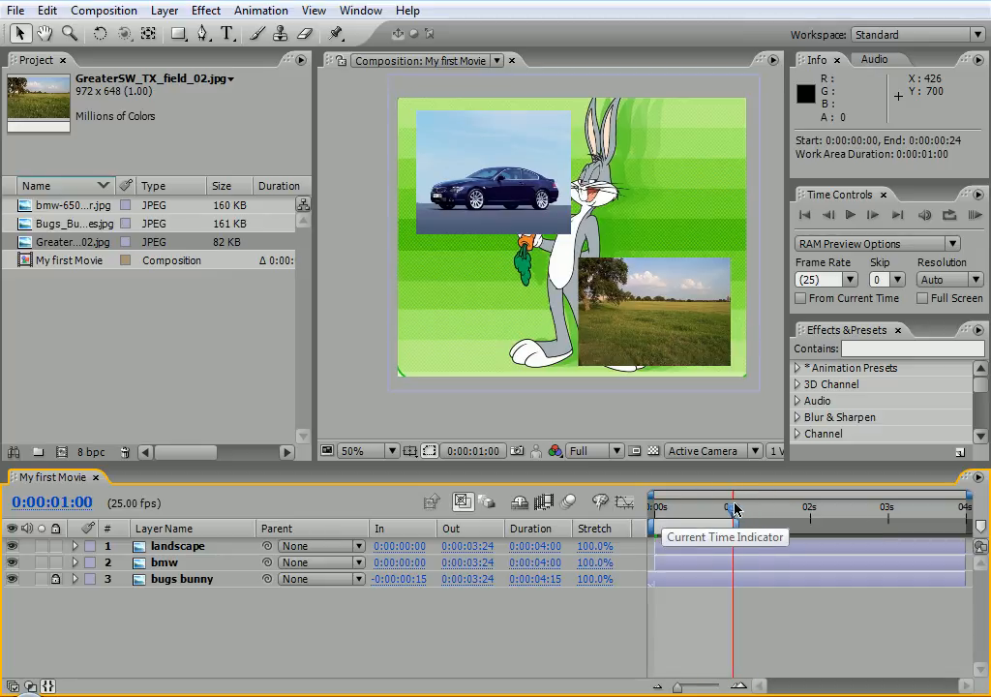
left_click_drag(735, 509, 631, 479)
Step: Zoom the timeline in on the first 22 frames, restore the full four-second view, and set the current time to 0:00:00:10
mouse_move(734, 523)
left_mouse_down()
mouse_move(967, 508)
mouse_move(828, 505)
mouse_move(967, 505)
mouse_move(726, 503)
left_mouse_up()
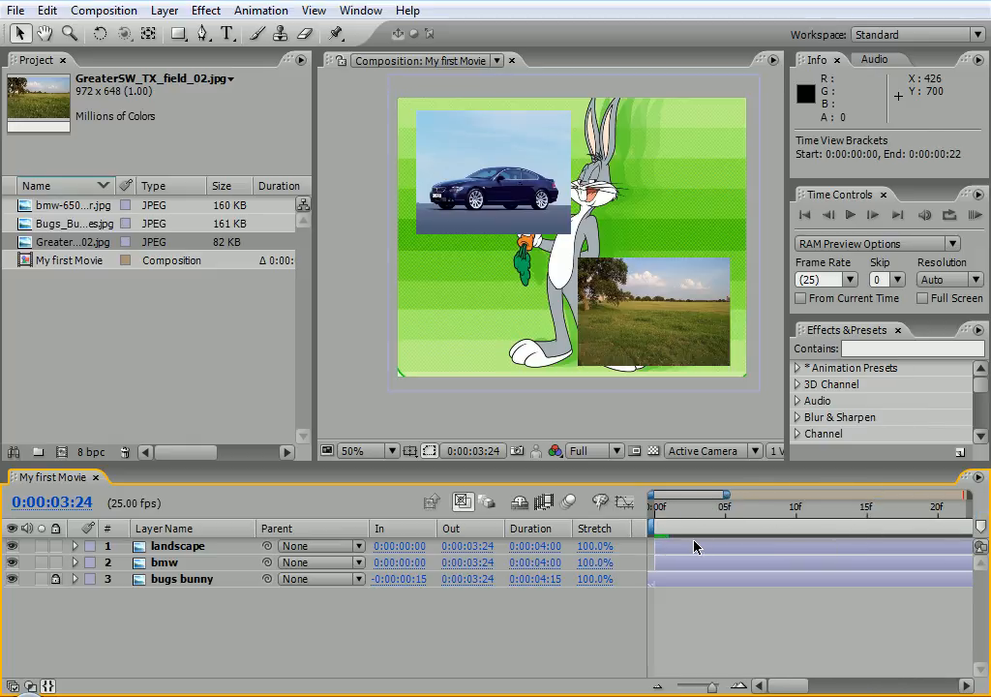
left_click_drag(682, 495, 634, 496)
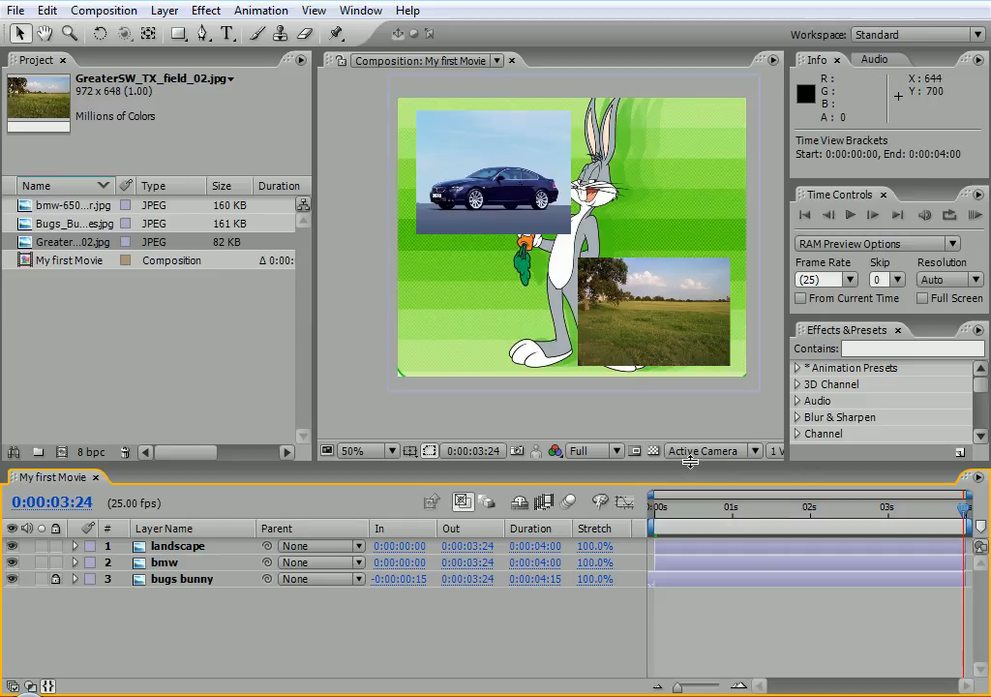
left_click(686, 530)
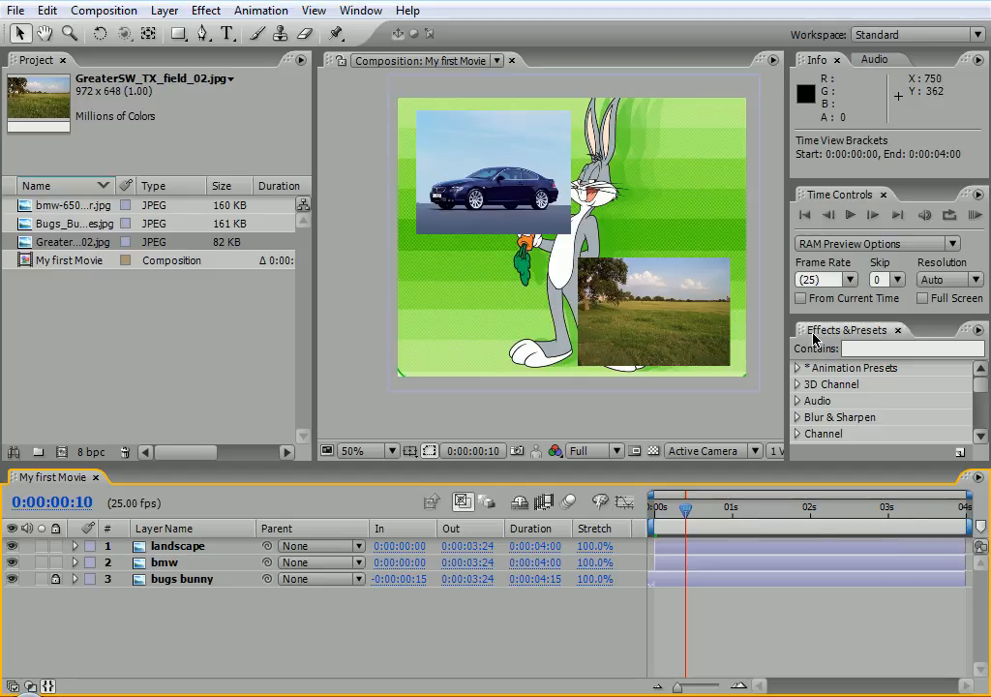
Step: Set the composition's duration to 0:00:06:00 and extend the timeline view to show all six seconds
left_click(114, 12)
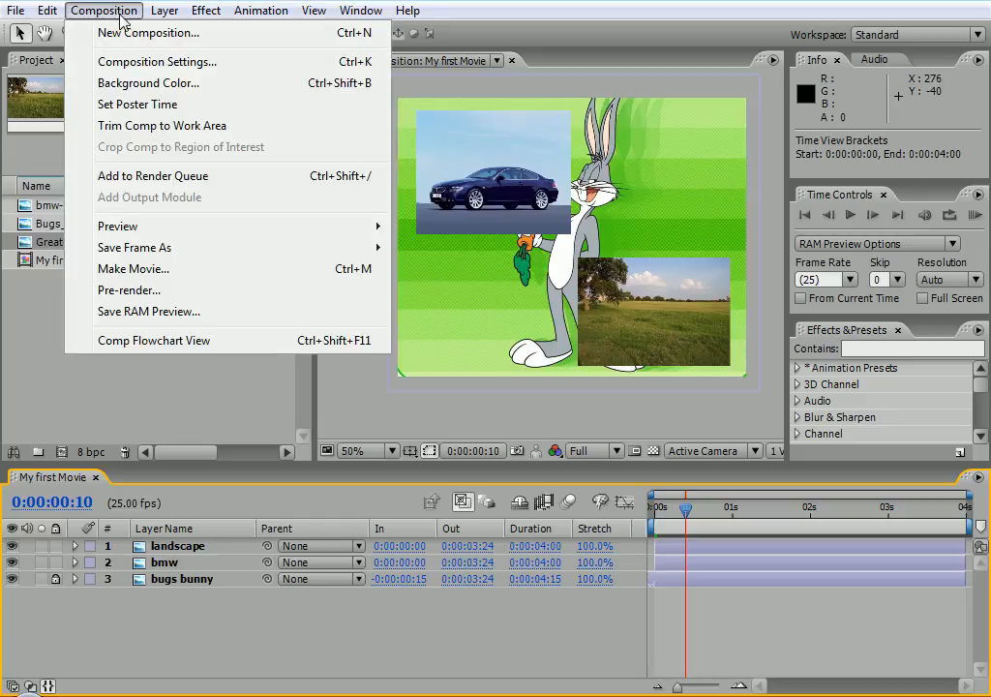
left_click(150, 64)
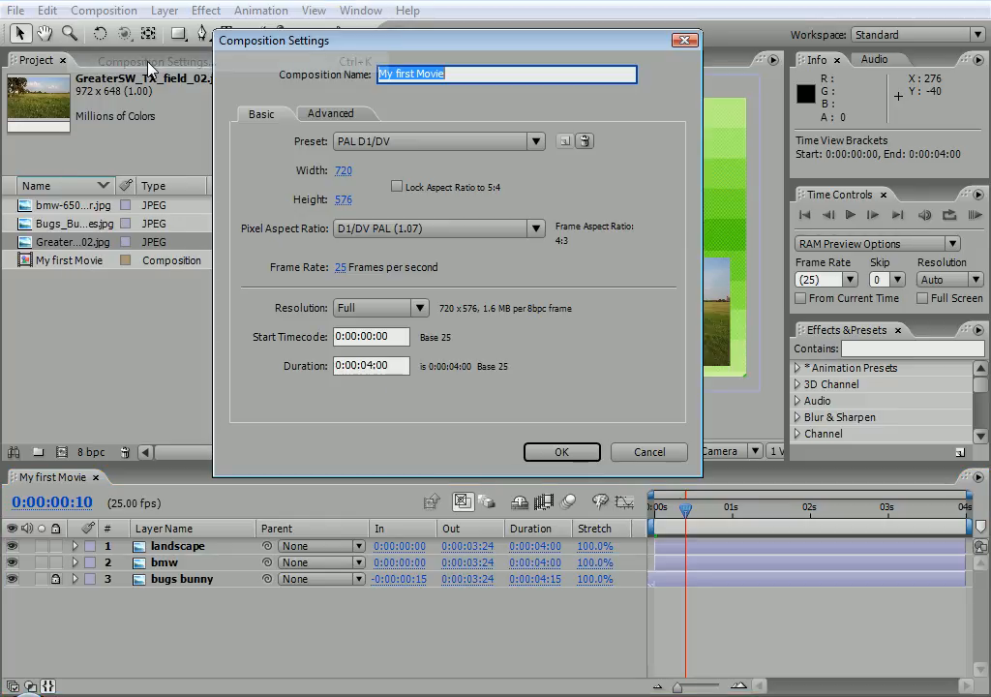
left_click(371, 365)
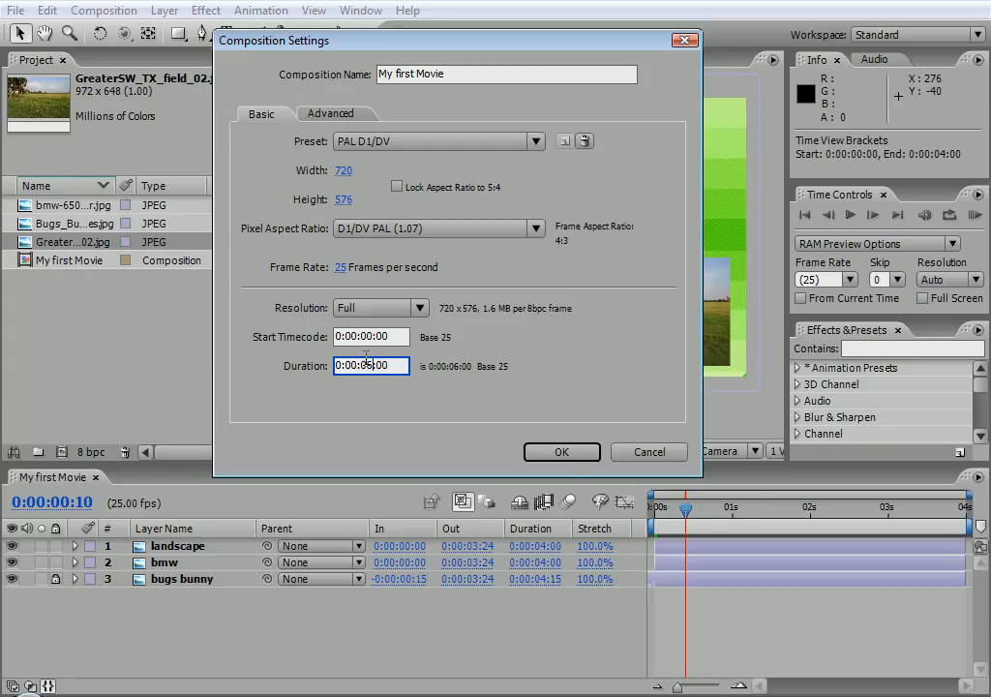
left_click(562, 451)
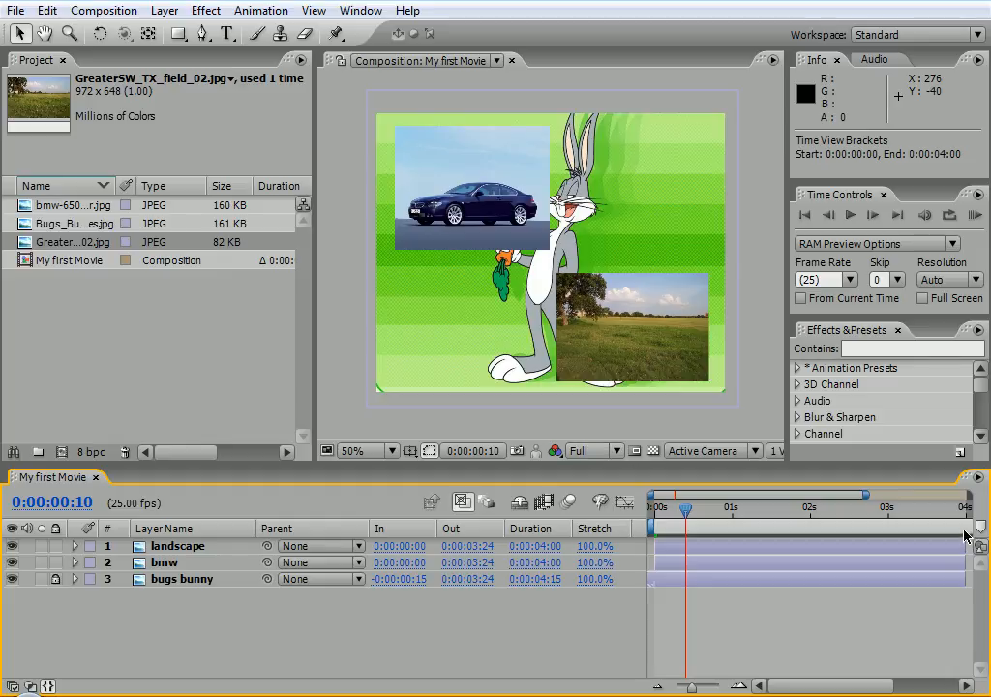
left_click_drag(866, 494, 985, 497)
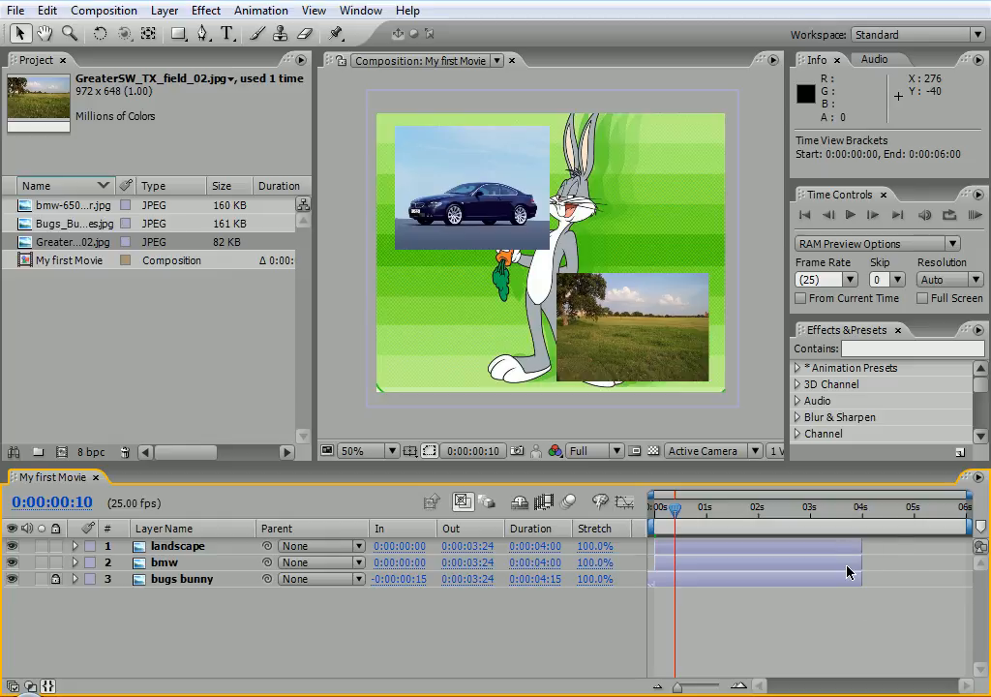
Step: Scrub to 0:00:04:16 and extend the out points of the landscape and bmw layers to 0:00:06:01
left_click_drag(676, 513, 895, 513)
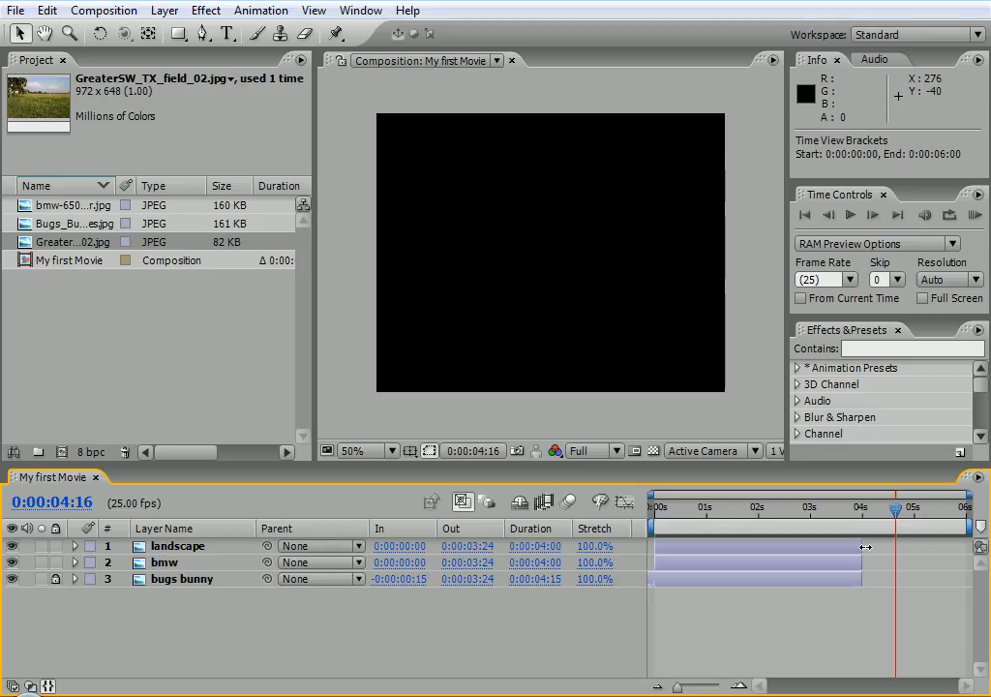
left_click_drag(862, 547, 970, 545)
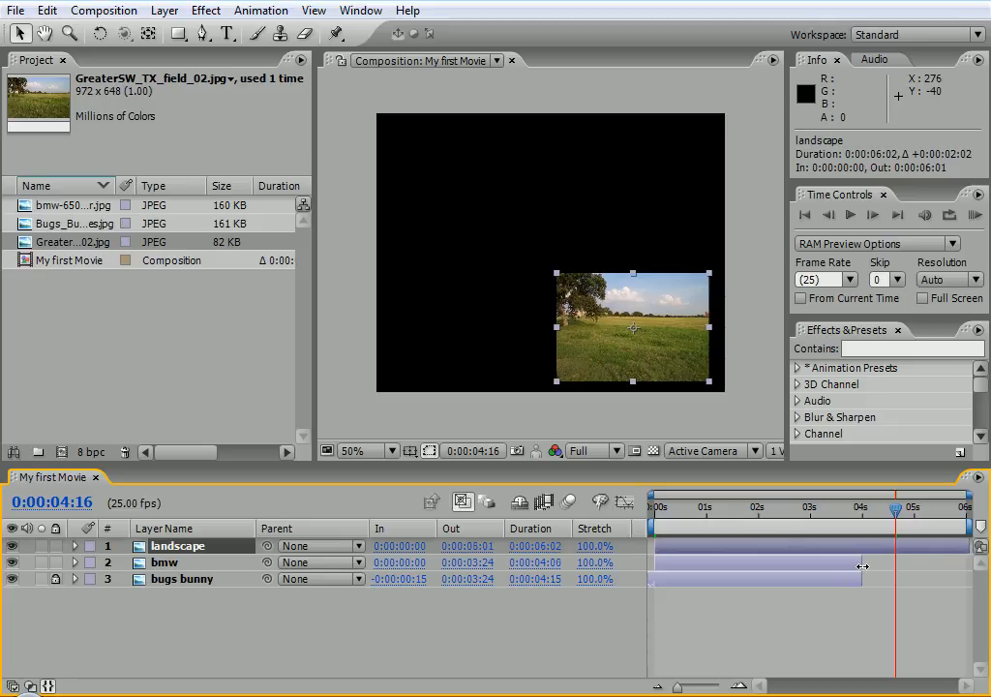
left_click_drag(863, 562, 970, 562)
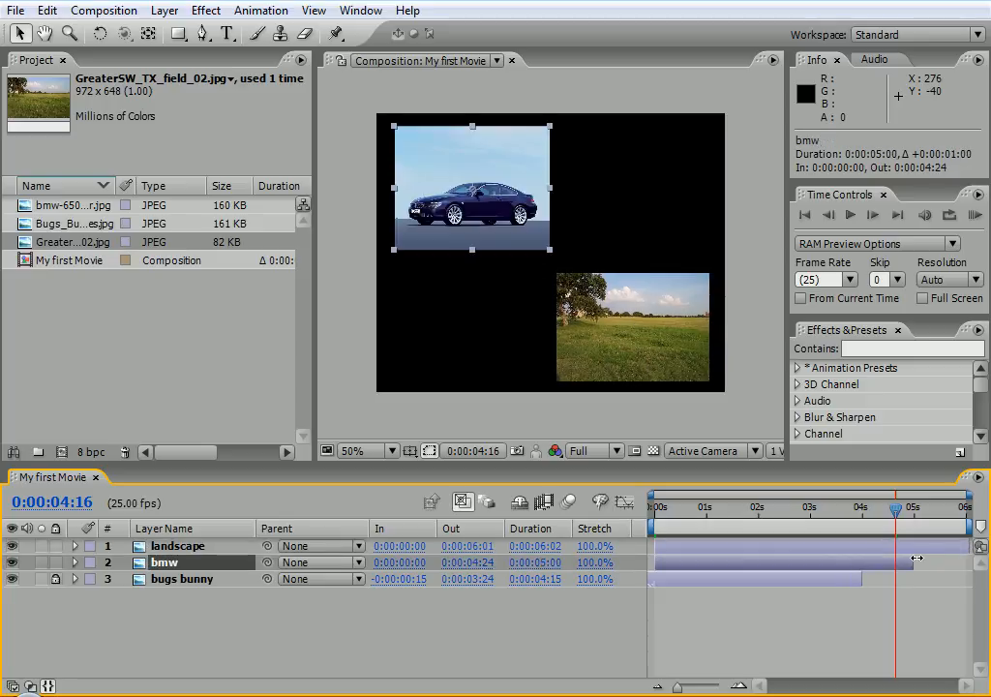
Step: Unlock the bugs bunny layer and extend its out point to 0:00:06:01
left_click(867, 585)
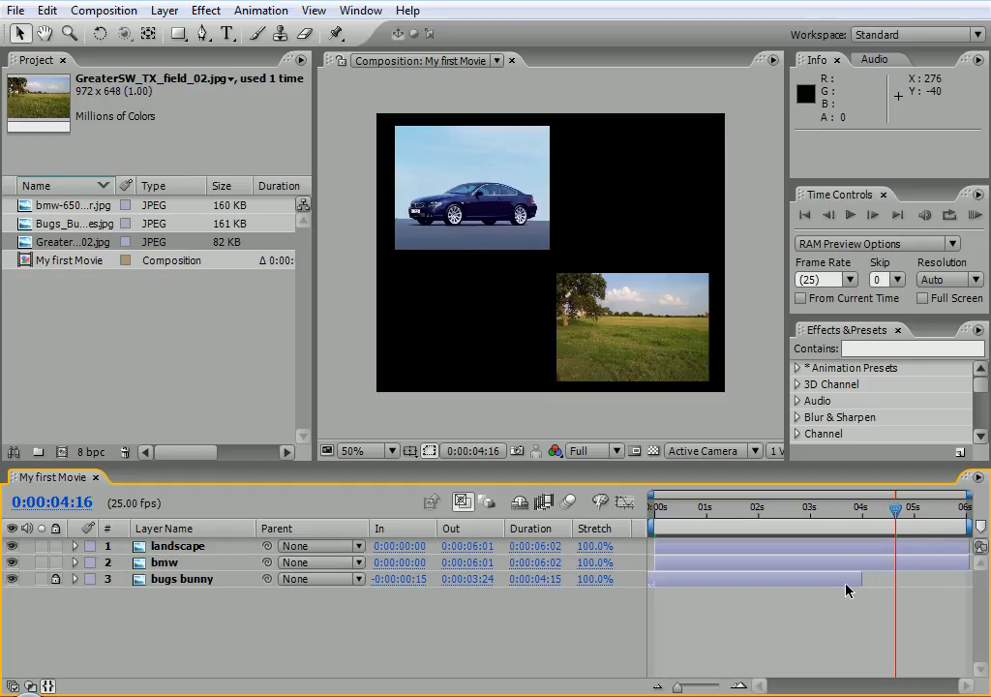
left_click(55, 579)
left_click_drag(861, 579, 971, 573)
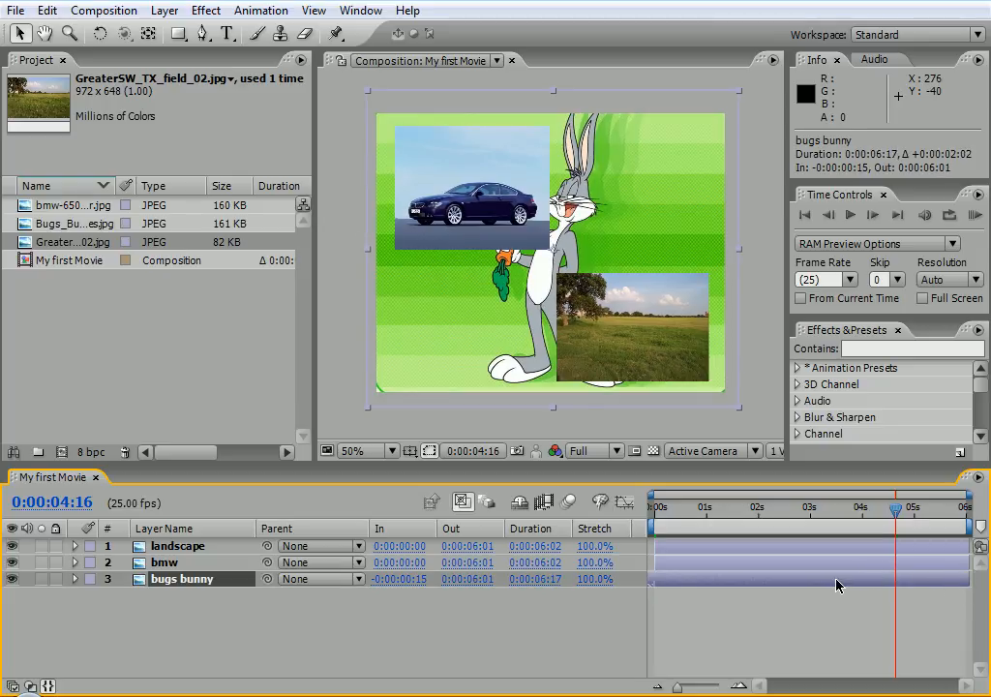
Step: Step the layer selection up and down through the layer stack, finishing on the landscape layer
key("ctrl+Up")
key("ctrl+Up")
key("ctrl+Down")
key("ctrl+Down")
key("ctrl+Up")
key("ctrl+Up")
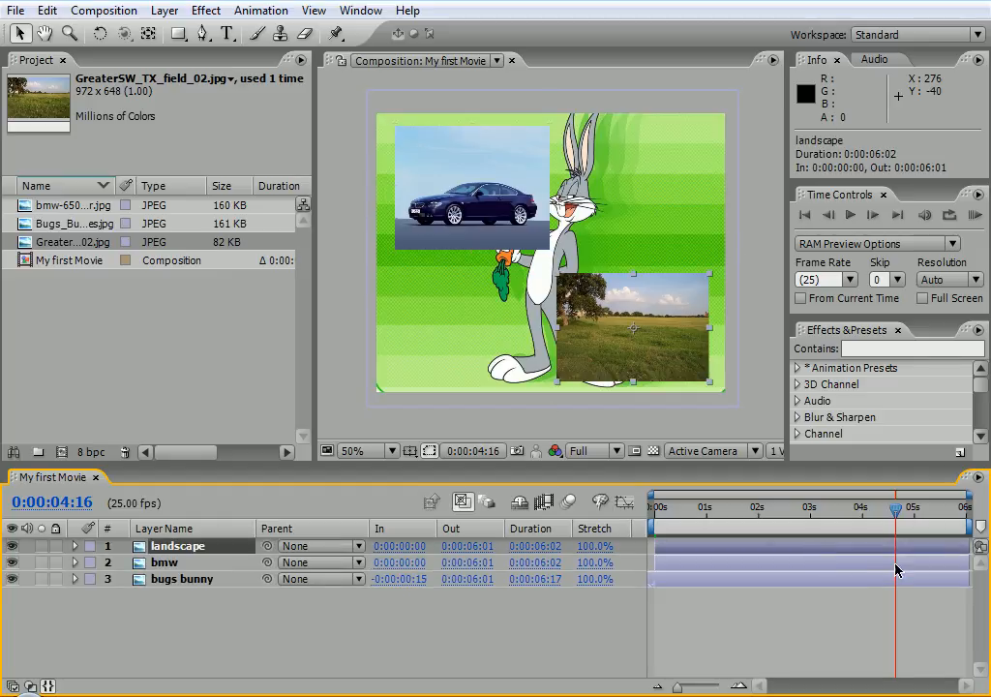
Step: Trim the landscape layer's in point to 0:00:02:18 and scrub from the start to 0:00:03:12 to preview its appearance
left_click_drag(654, 550, 793, 545)
left_click_drag(893, 517, 657, 521)
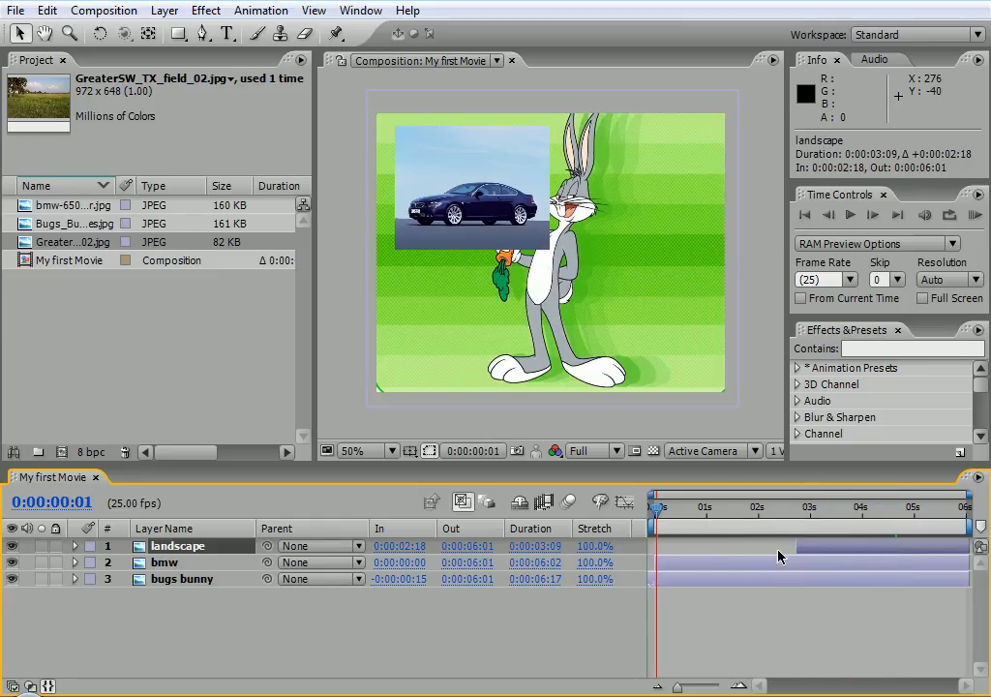
left_click_drag(659, 515, 737, 515)
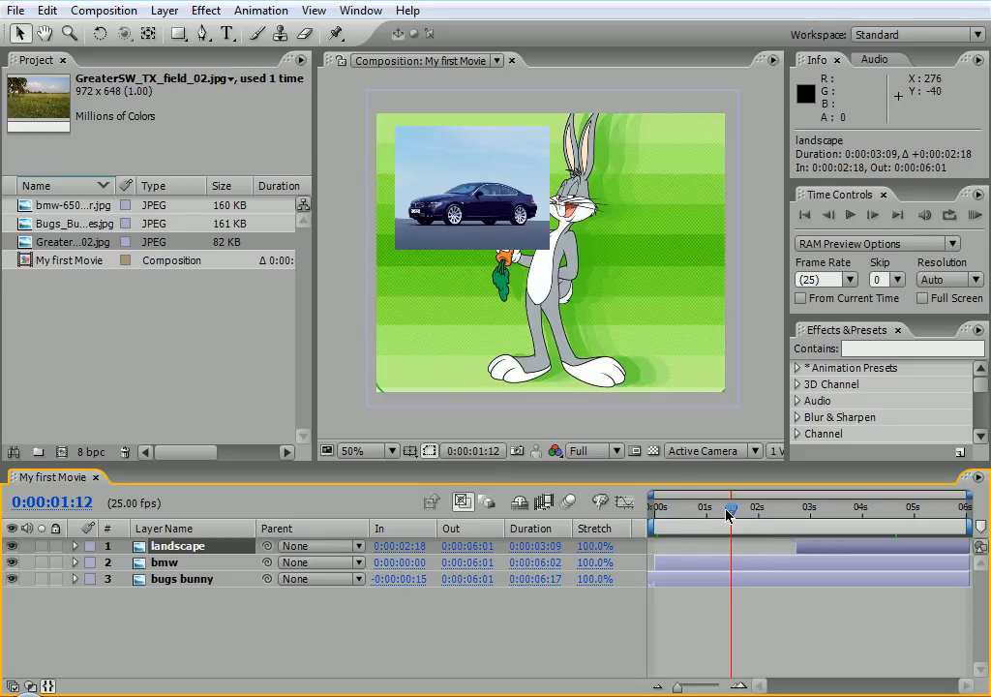
left_click_drag(727, 515, 696, 514)
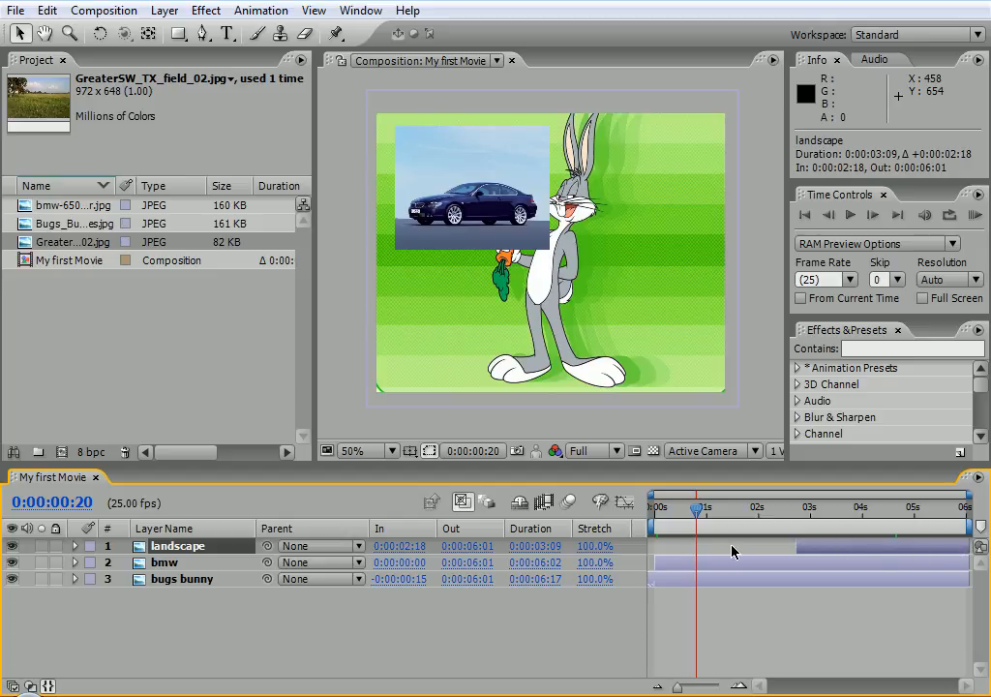
left_click_drag(704, 514, 835, 513)
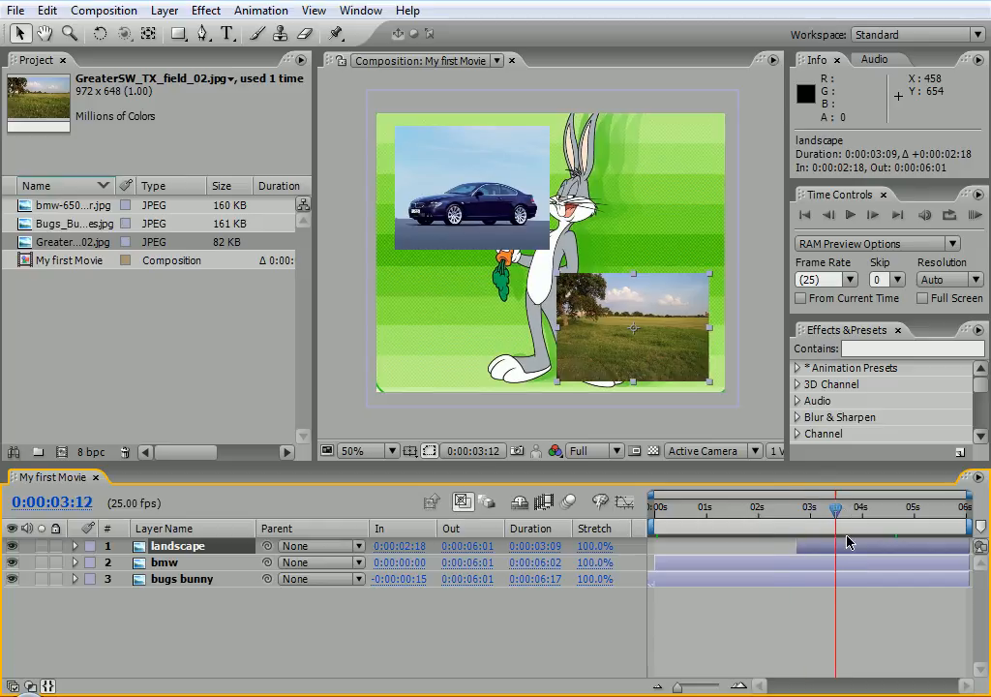
Step: Trim the landscape layer to 0:00:01:06 and the bmw layer to 0:00:01:03, starting them at 0:00:02:07 and 0:00:00:18 respectively
left_click_drag(913, 550, 907, 550)
left_click_drag(811, 543, 732, 548)
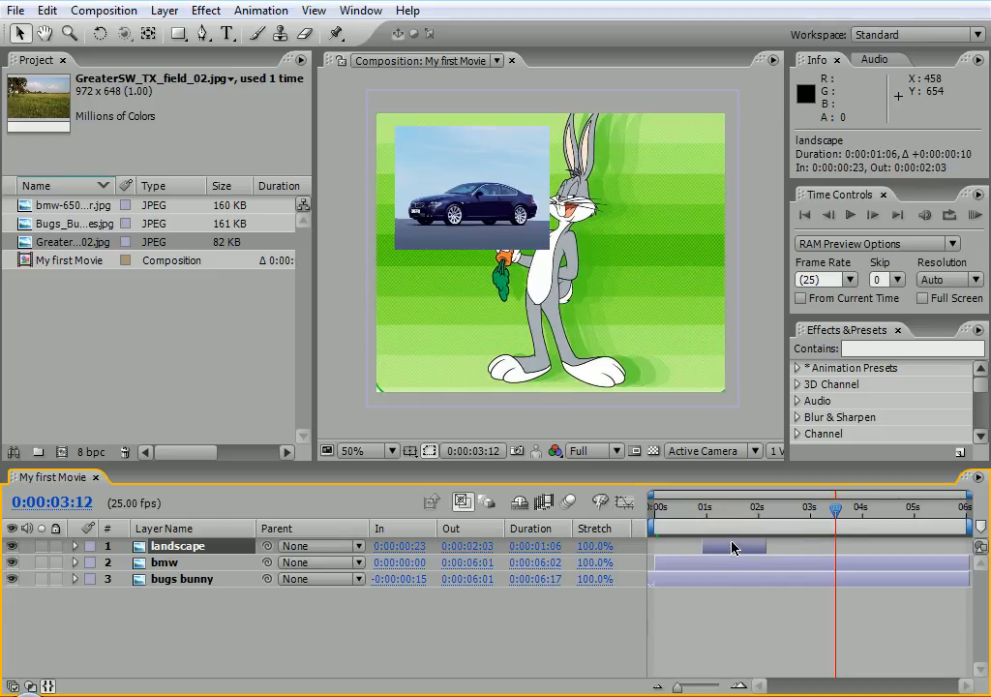
left_click(658, 562)
left_click_drag(656, 561, 630, 513)
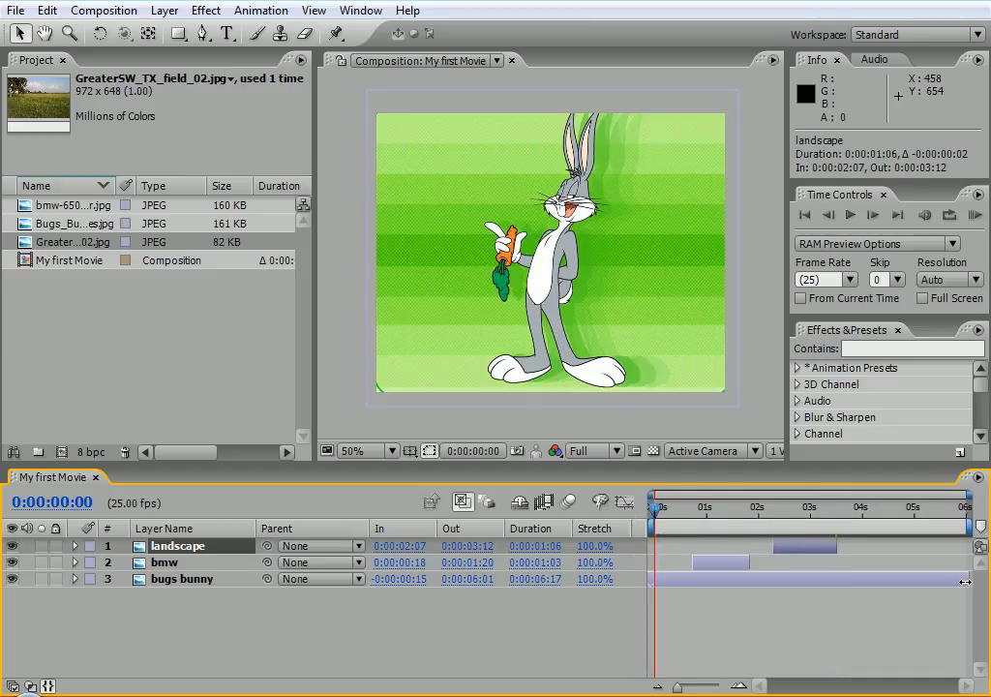
Step: Trim the bugs bunny layer's end to 0:00:01:07 and move bmw and landscape to start at 0:00:01:17 and 0:00:03:05
left_click_drag(967, 580, 774, 564)
left_click_drag(832, 547, 858, 542)
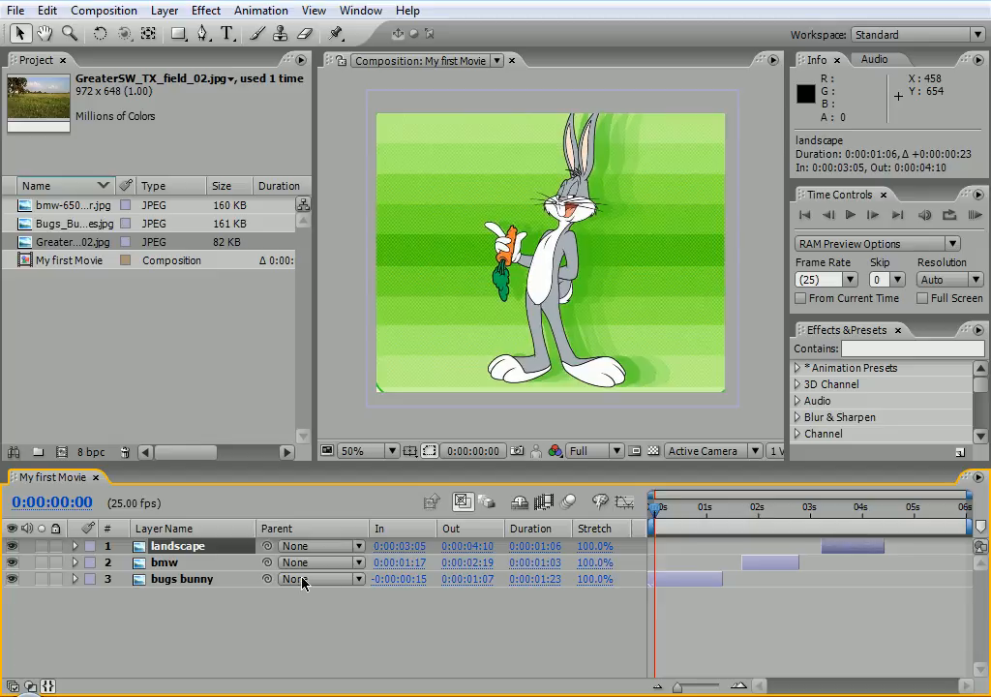
Step: Line the layers up end to end by starting bmw at 0:00:01:07 and landscape at 0:00:02:09
left_click(169, 581)
left_click(174, 569)
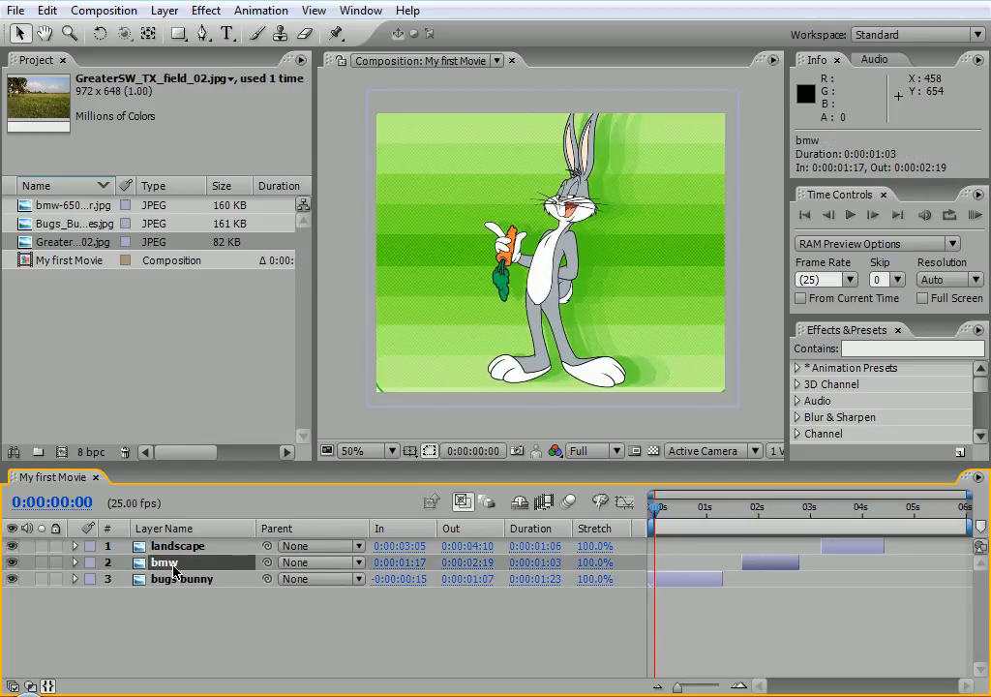
left_click_drag(763, 564, 741, 566)
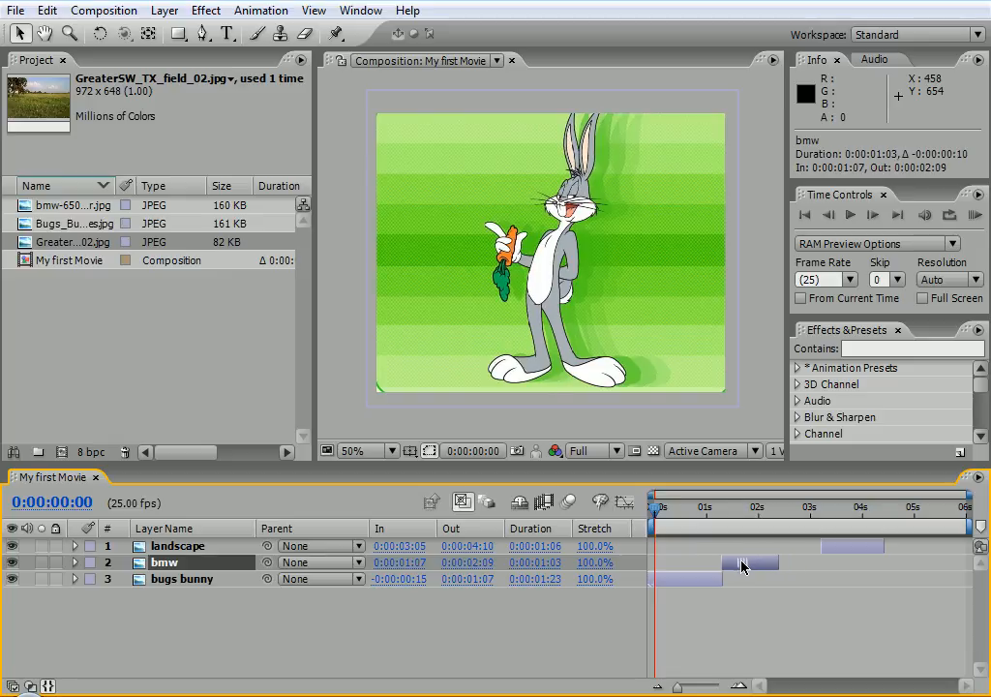
left_click_drag(838, 550, 795, 551)
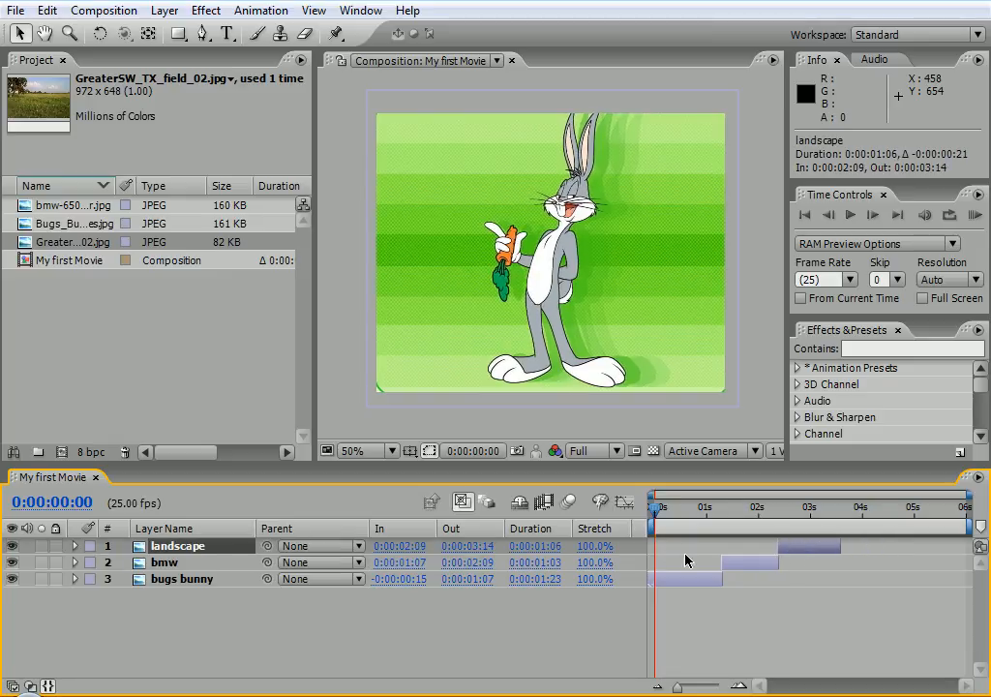
Step: Shift the bmw layer one frame to start at 0:00:01:08, and set the current time to that frame
left_click_drag(656, 507, 725, 518)
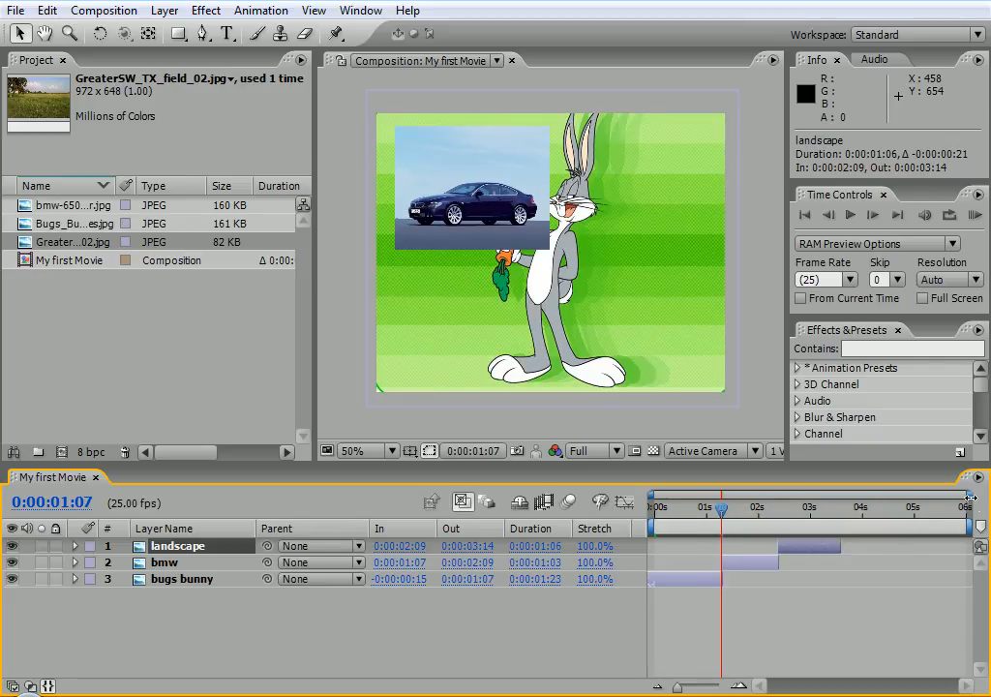
left_click_drag(967, 497, 747, 515)
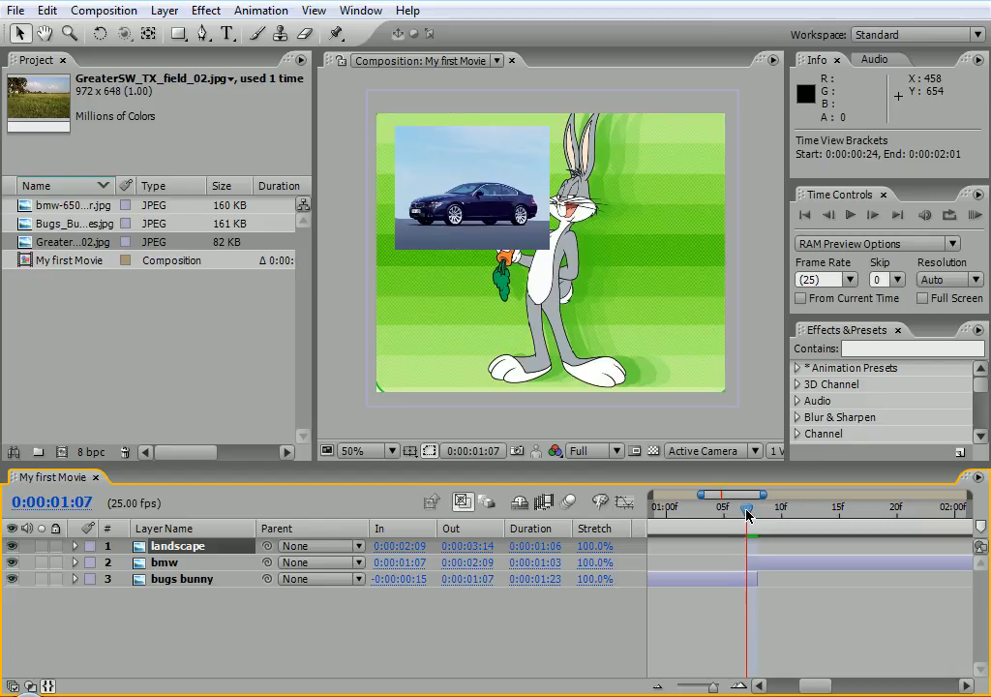
left_click_drag(761, 567, 772, 569)
mouse_move(748, 523)
left_mouse_down()
mouse_move(759, 523)
mouse_move(701, 522)
mouse_move(782, 519)
mouse_move(759, 520)
left_mouse_up()
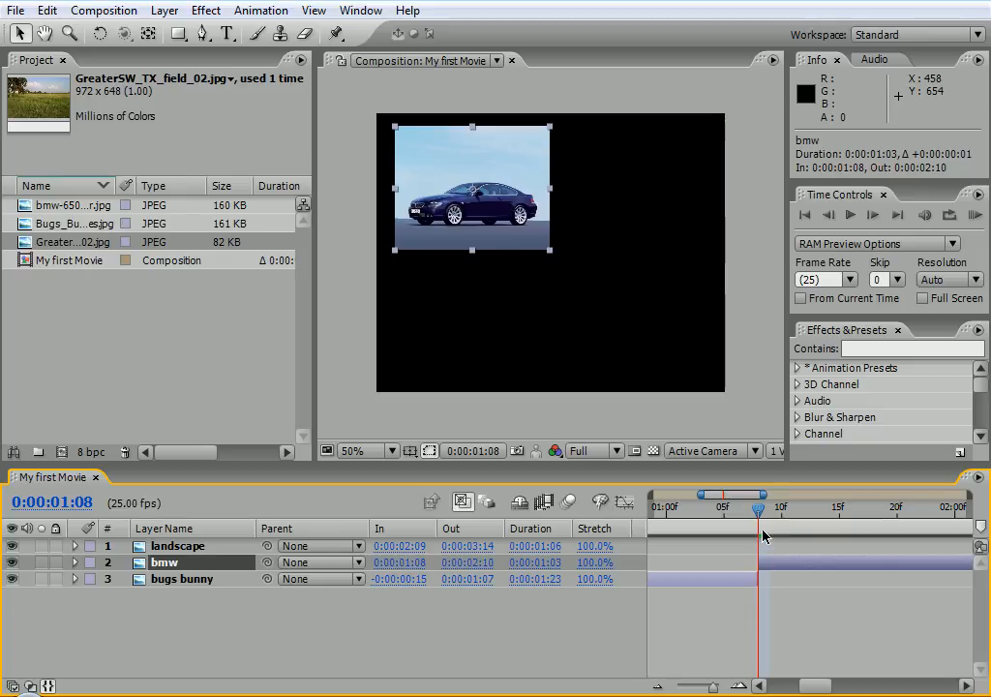
Step: Overlap the layers slightly by starting bmw at 0:00:01:05 and landscape at 0:00:02:05
left_click_drag(794, 566, 754, 566)
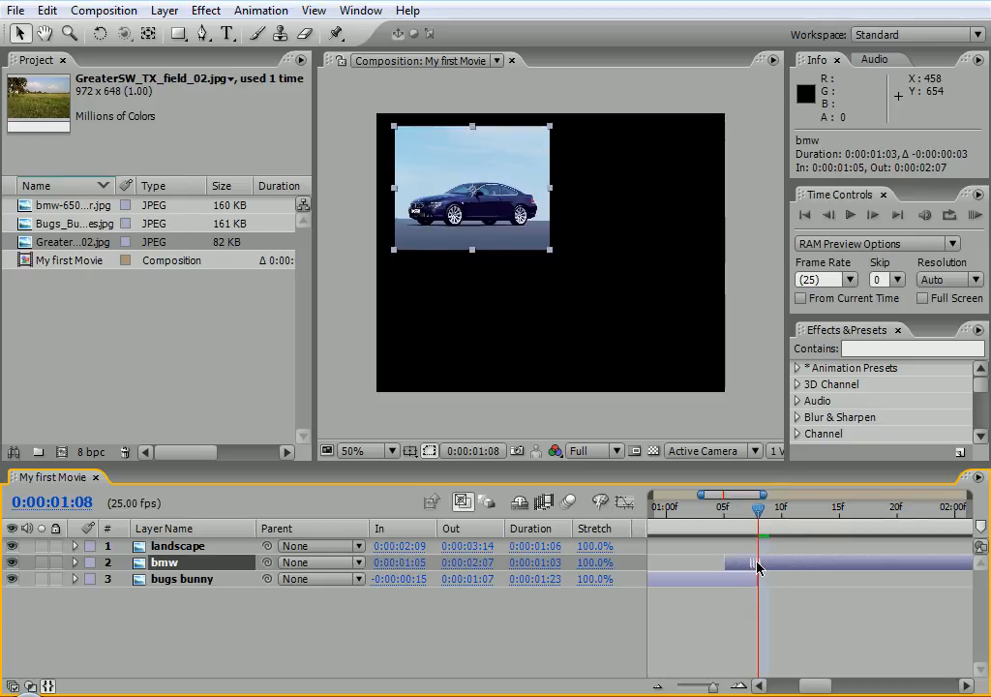
left_click_drag(764, 524, 878, 495)
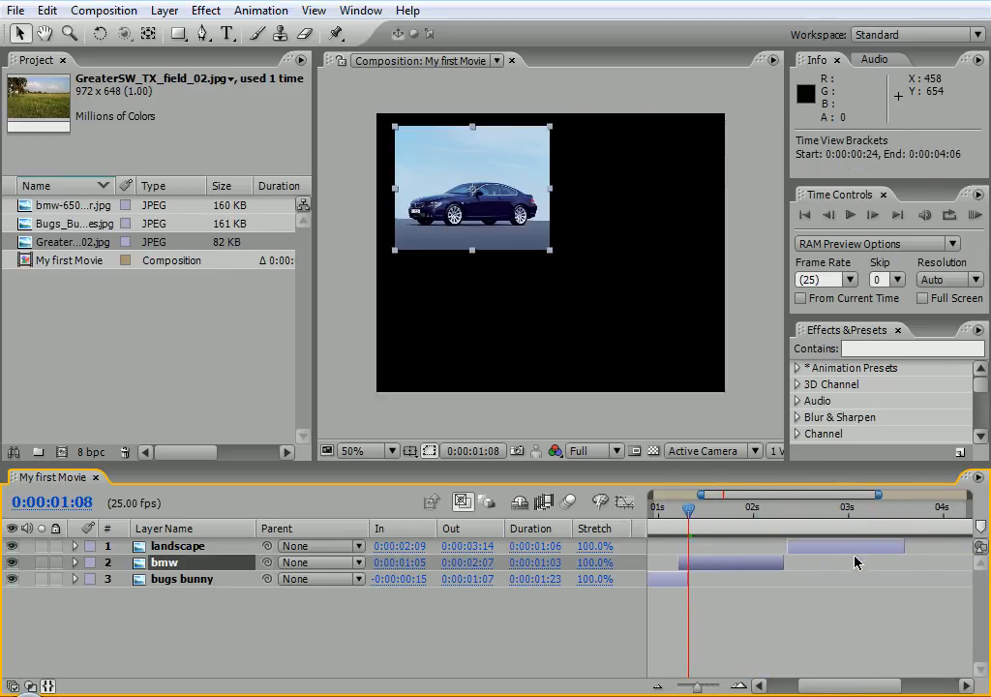
left_click_drag(822, 554, 807, 549)
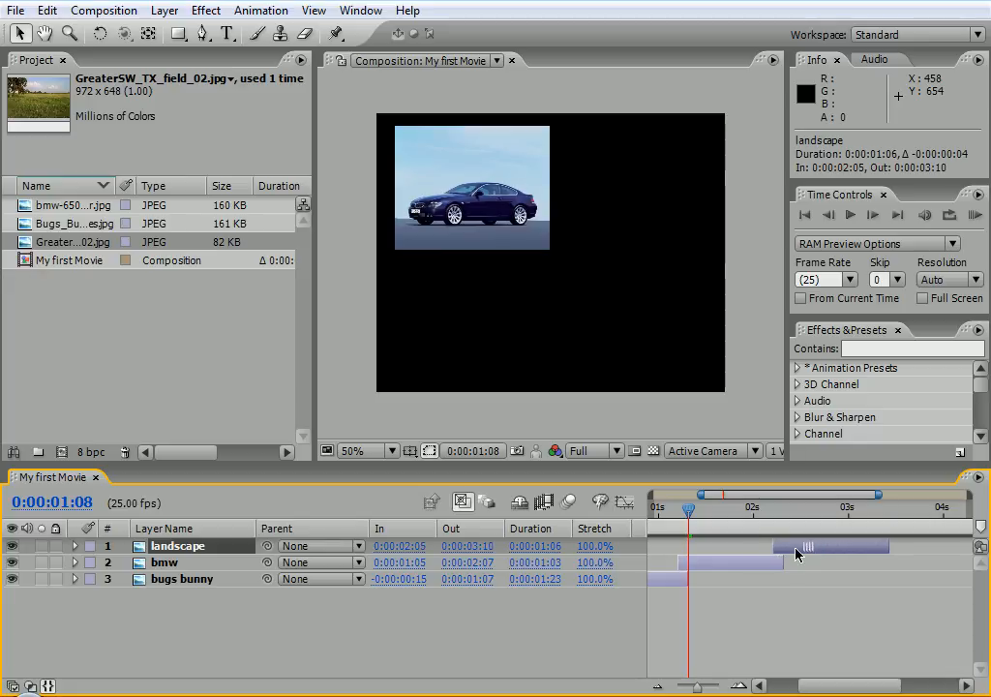
Step: At 0:00:03:20, add the text "My first Movie" to the composition and move it to position 106, 264
left_click_drag(688, 509, 907, 517)
left_click_drag(875, 676, 950, 661)
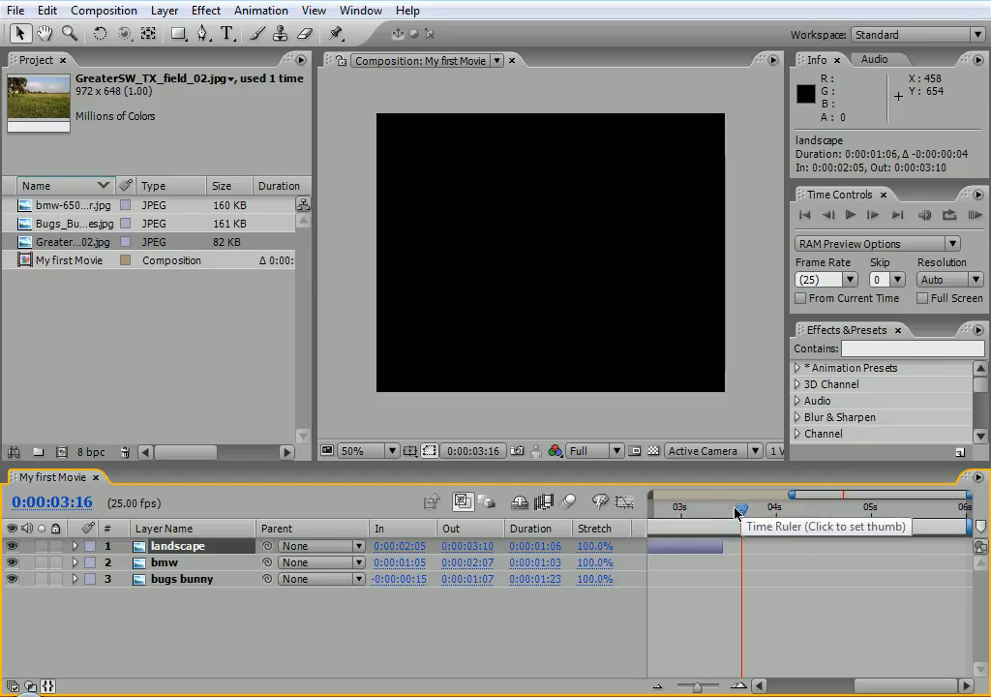
mouse_move(742, 510)
left_mouse_down()
mouse_move(807, 519)
mouse_move(757, 513)
left_mouse_up()
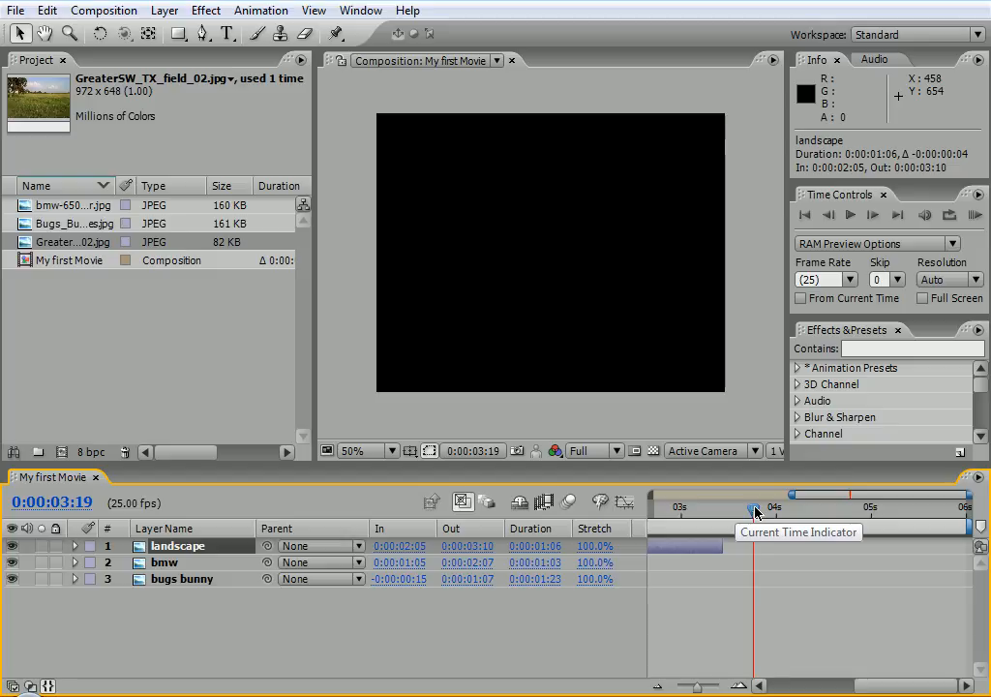
left_click_drag(757, 513, 762, 513)
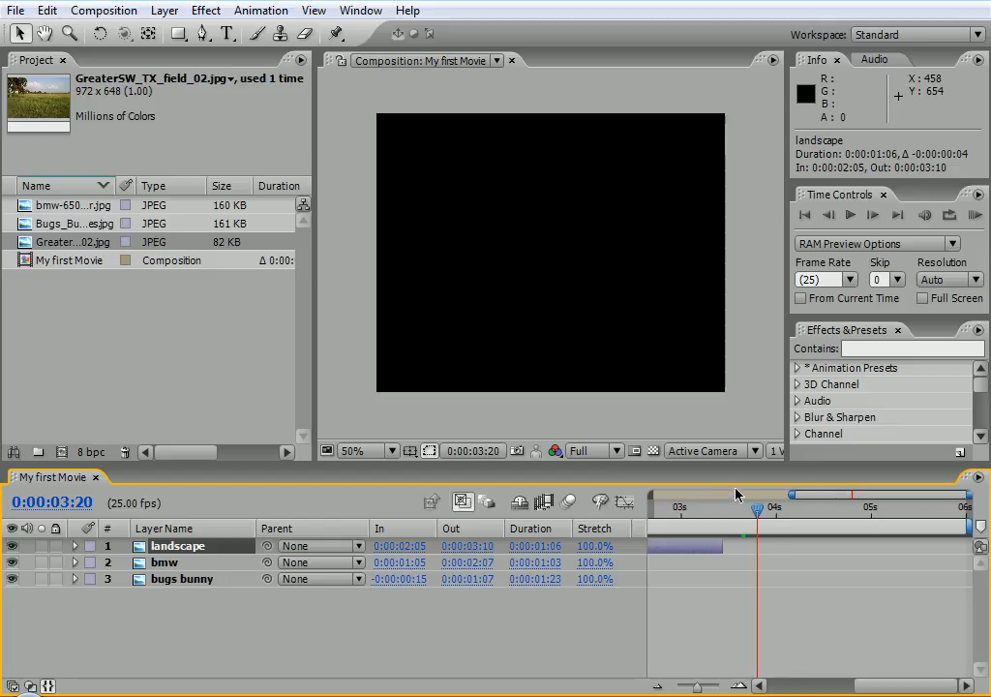
left_click(228, 35)
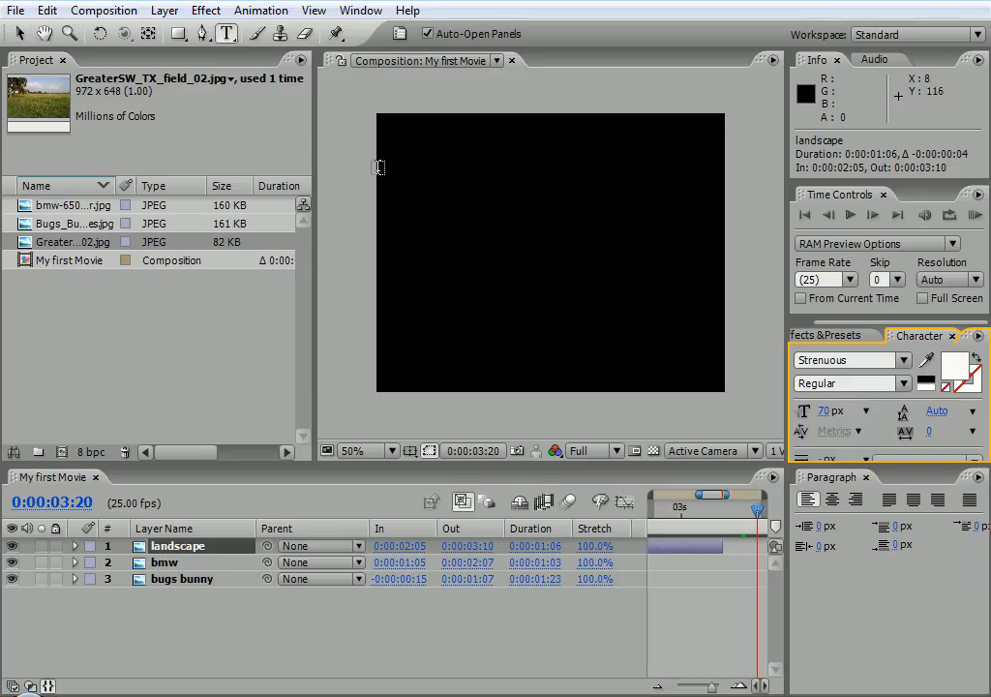
left_click(444, 216)
type("T")
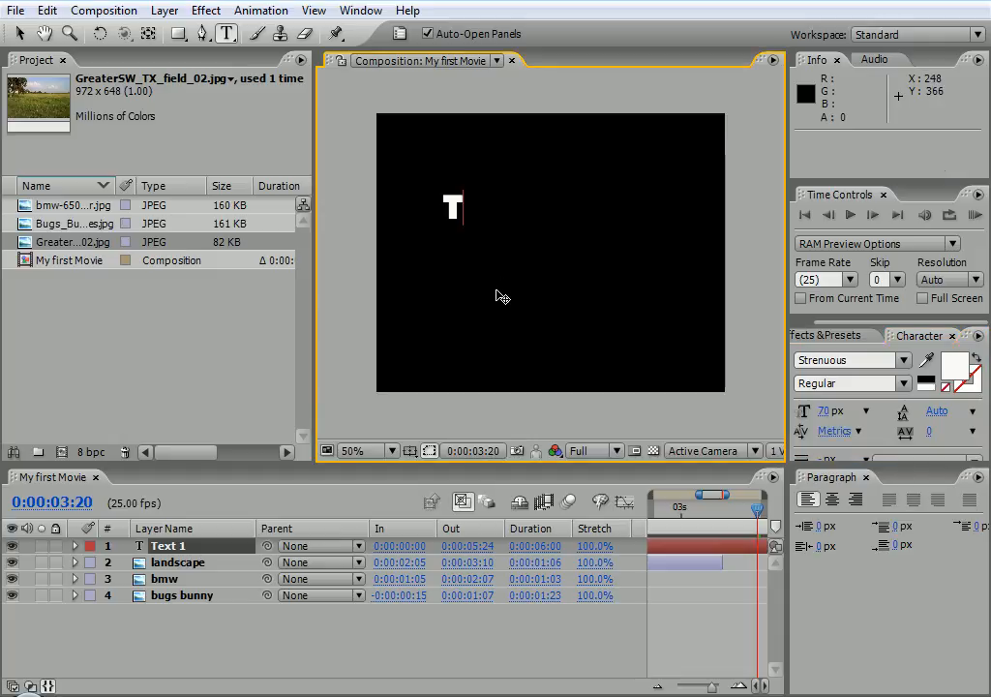
key("BackSpace")
type("My ")
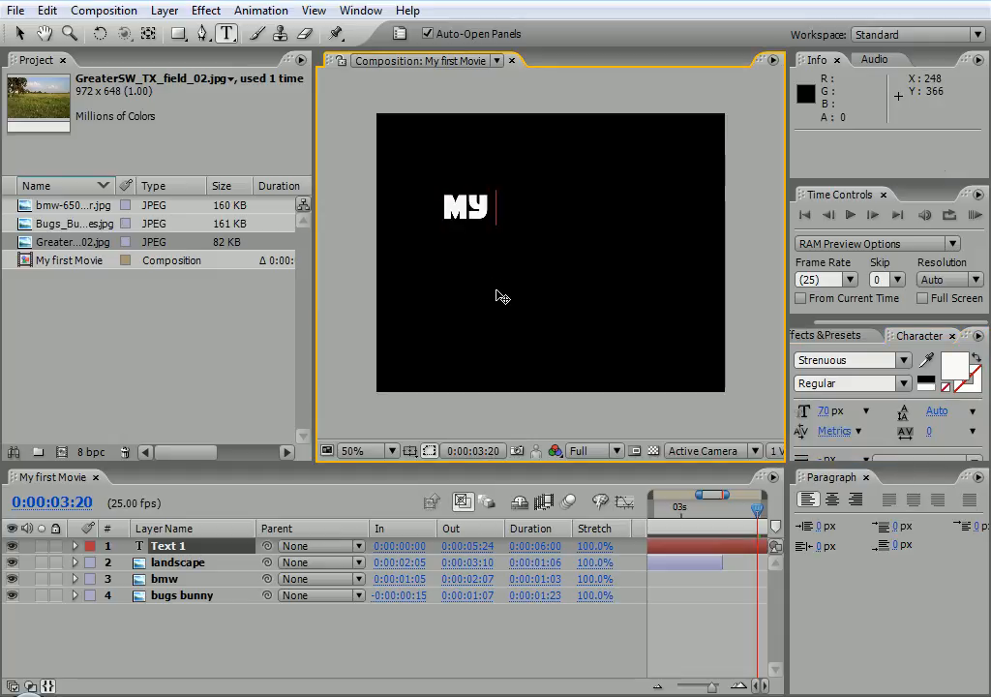
type("first ")
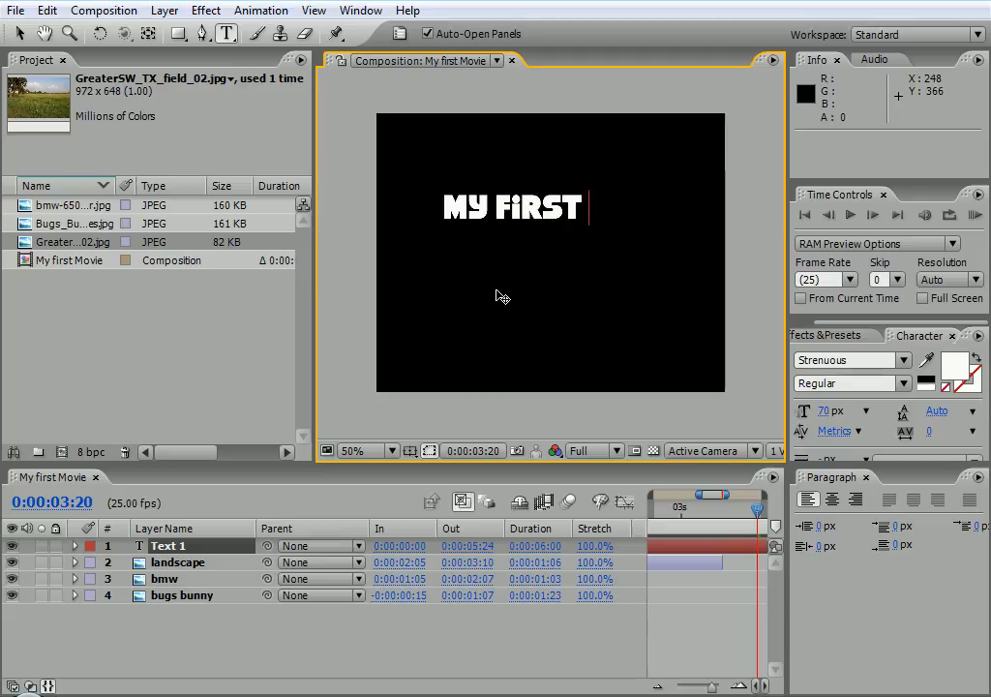
type("Movie")
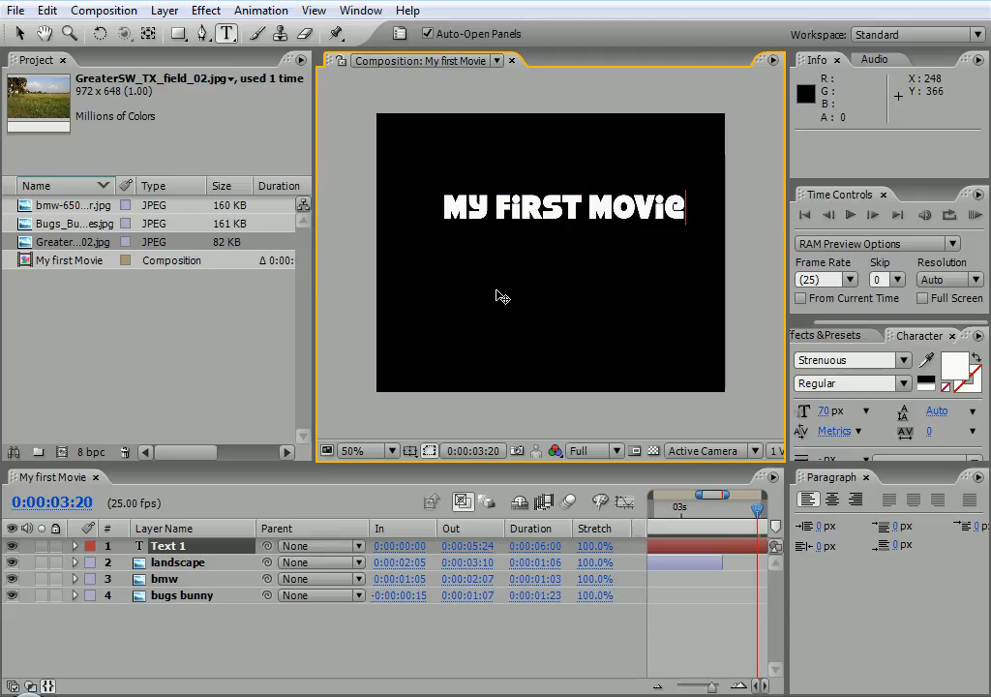
left_click(19, 33)
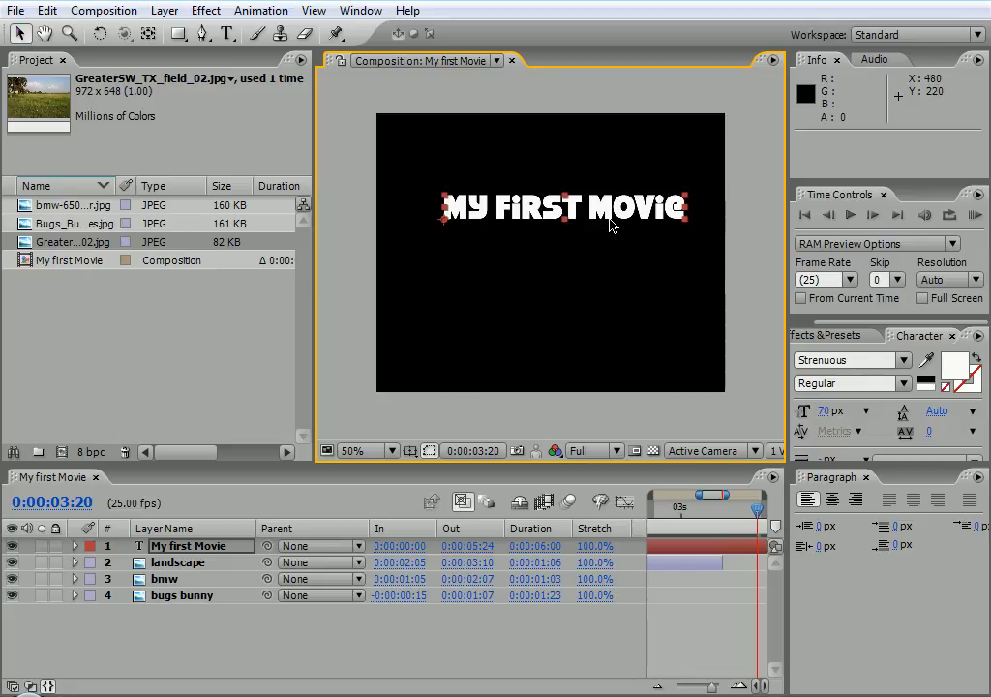
left_click_drag(601, 215, 586, 237)
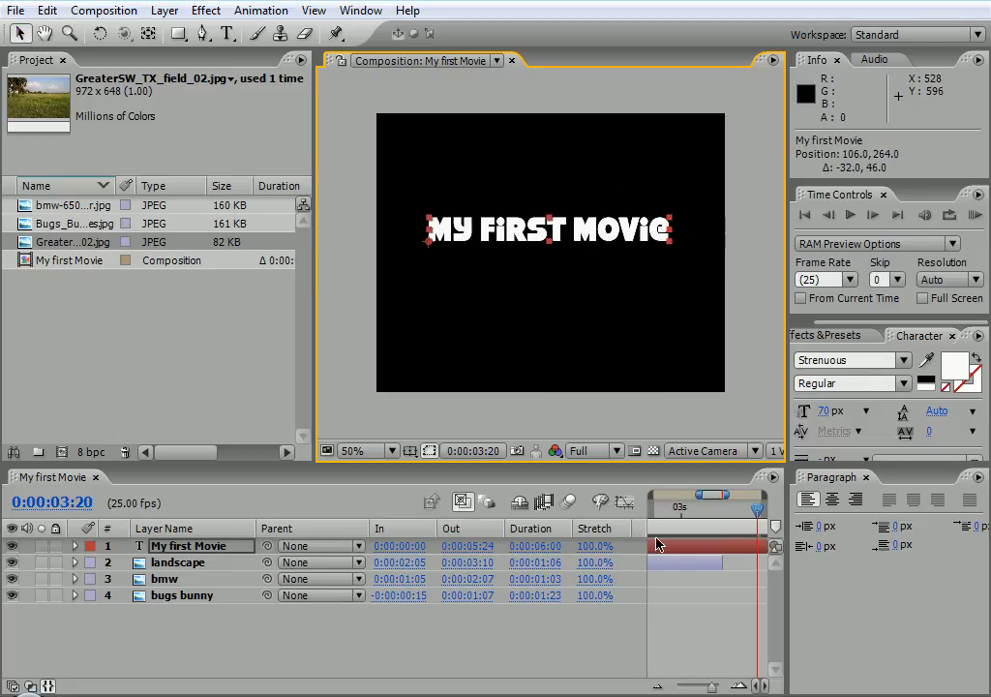
left_click(381, 407)
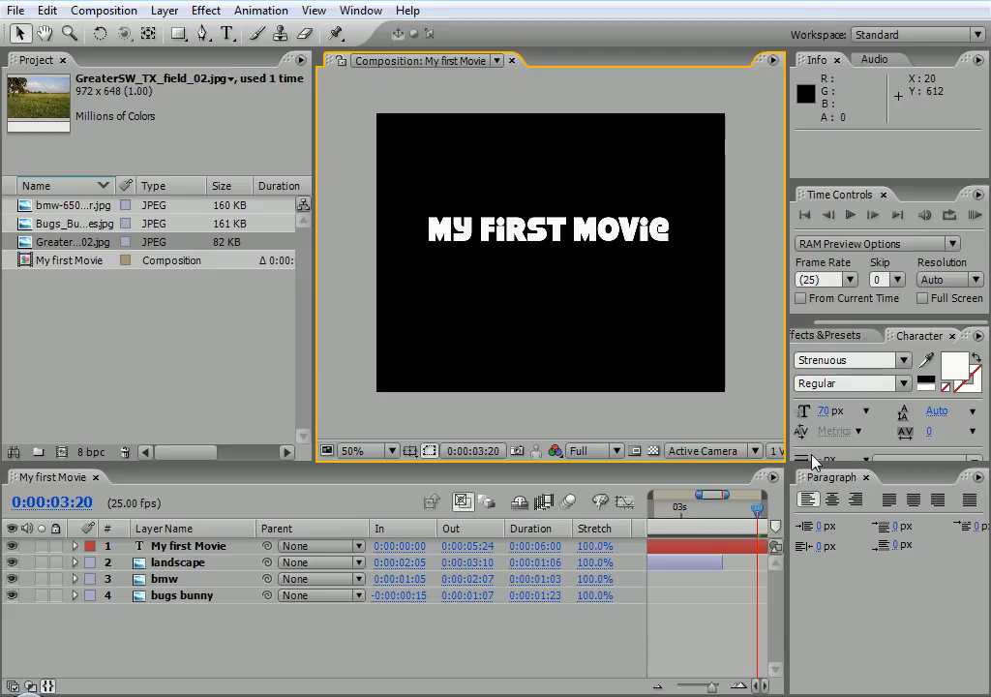
Step: Try neighbouring fonts on the My first Movie text and return it to Strenuous
left_click(561, 237)
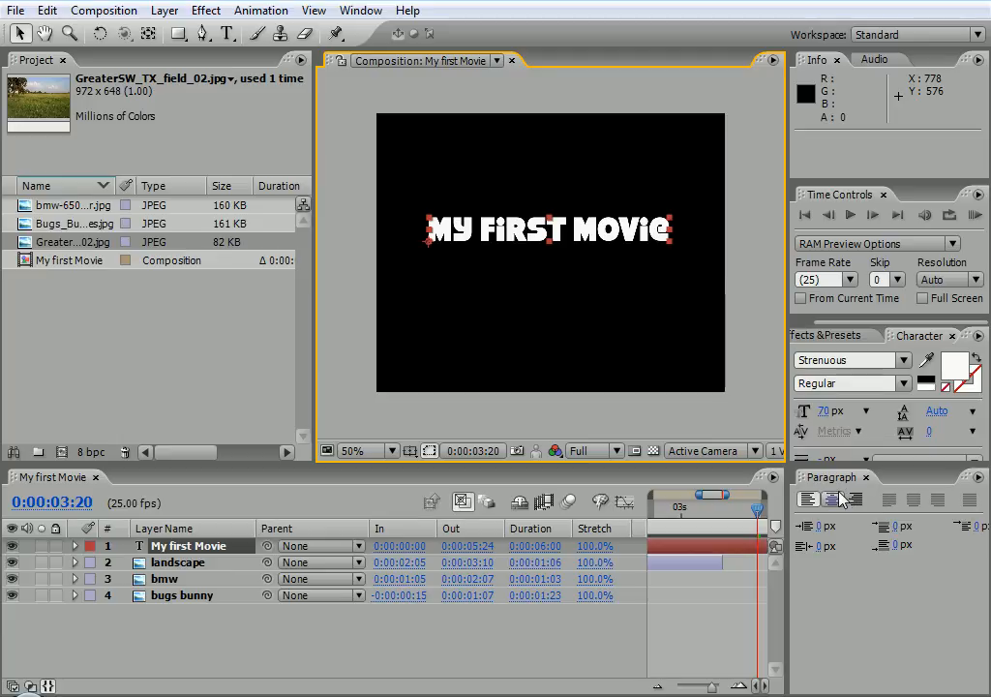
left_click(861, 355)
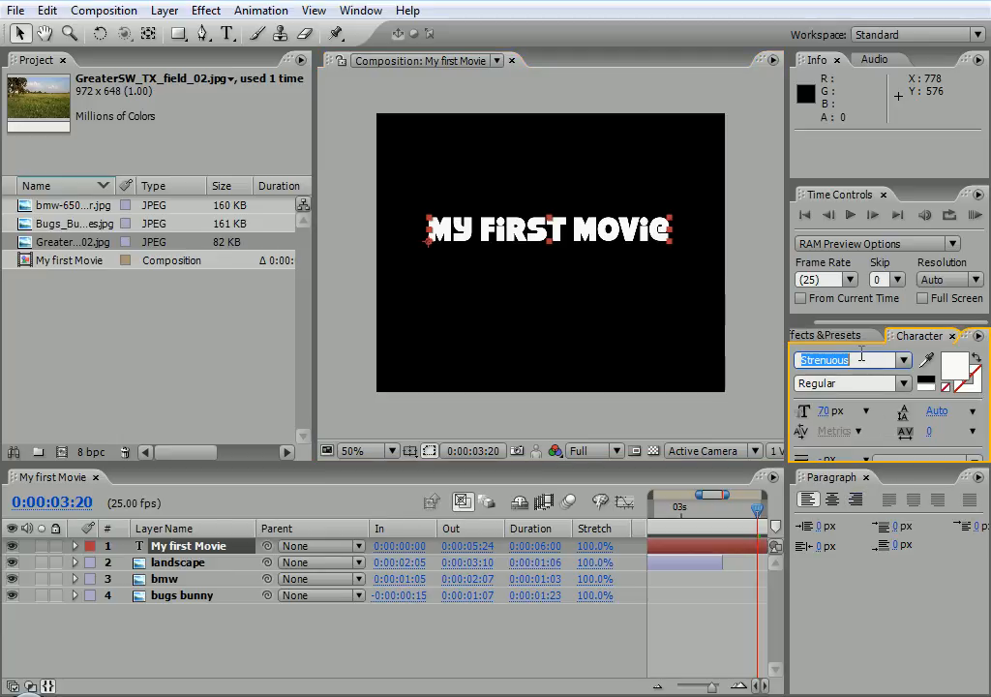
key("Down")
key("Down")
key("Up")
key("Up")
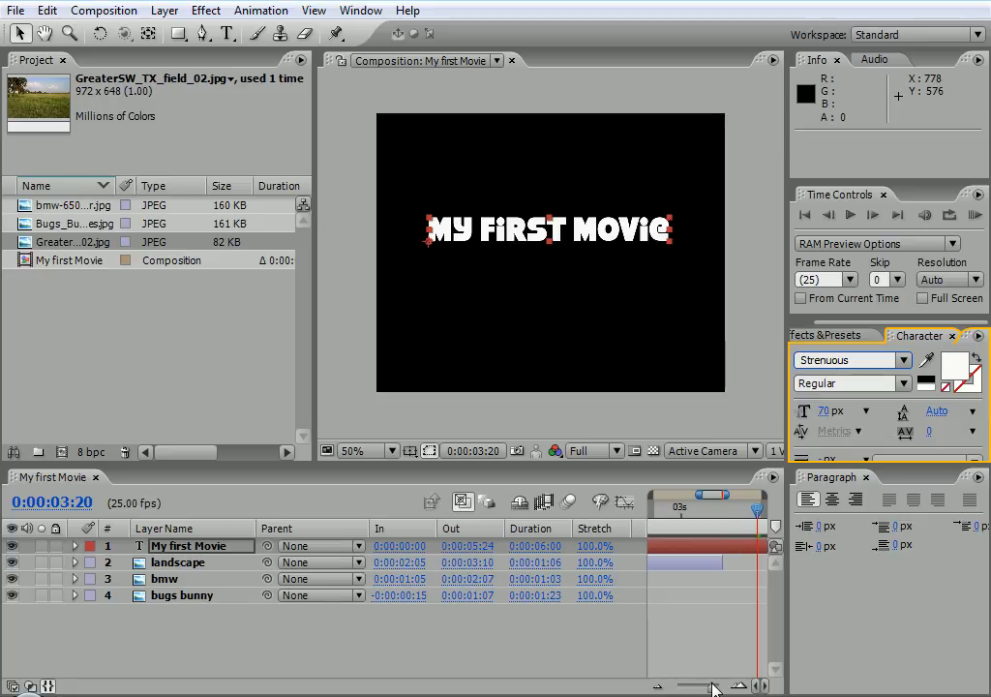
Step: Hide the In, Out, Duration and Stretch columns of the timeline and scrub the current time to 0:00:02:13
left_click_drag(713, 689, 697, 690)
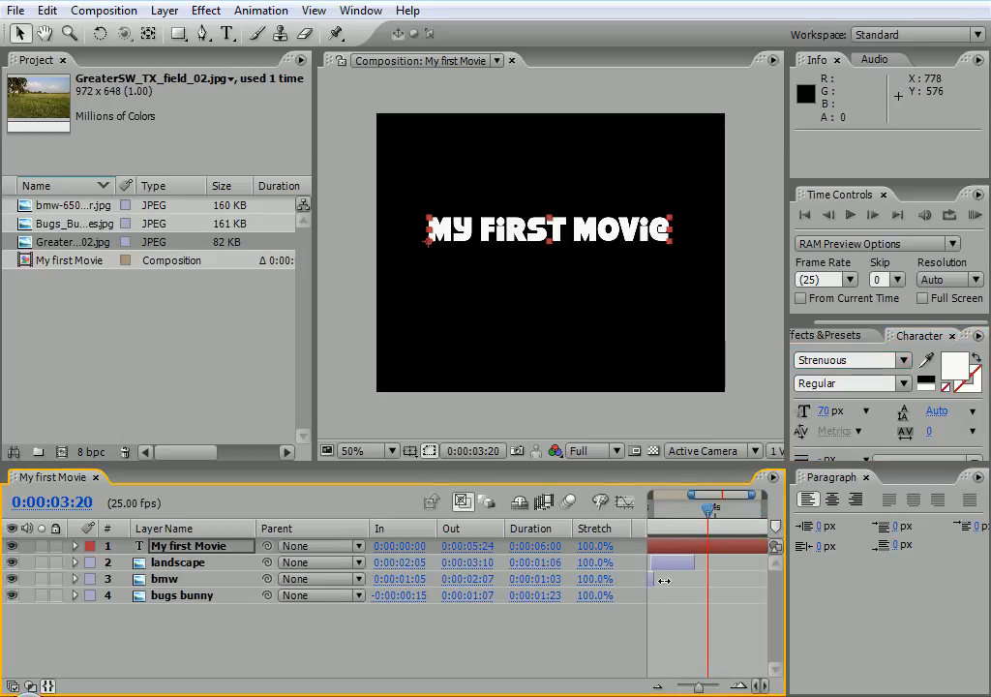
left_click(46, 686)
left_click(47, 687)
left_click(47, 687)
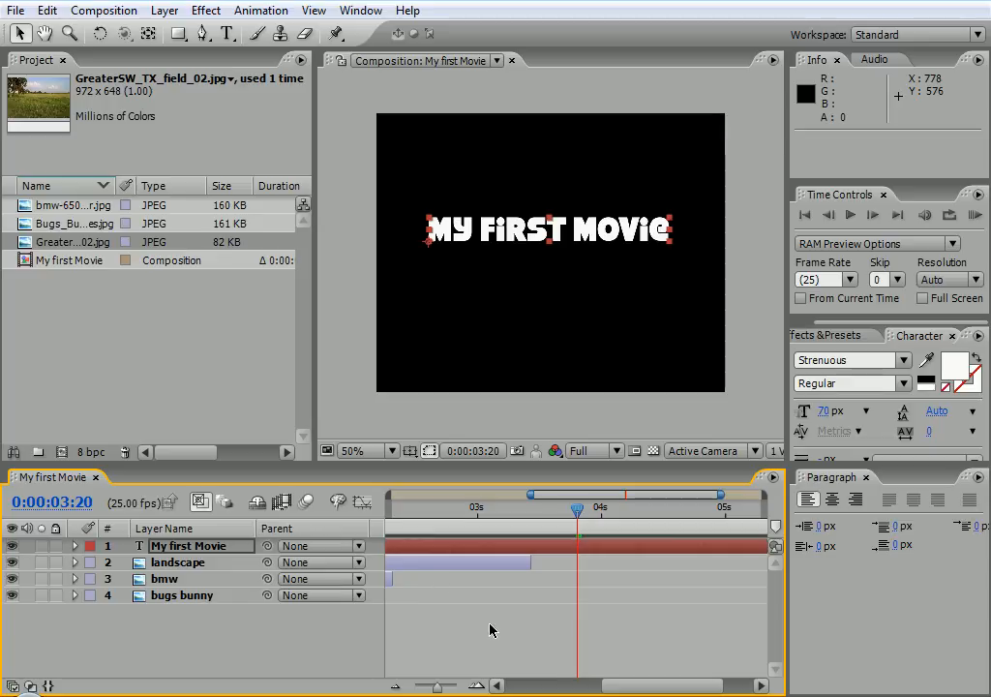
left_click_drag(650, 690, 469, 667)
left_click_drag(394, 509, 705, 521)
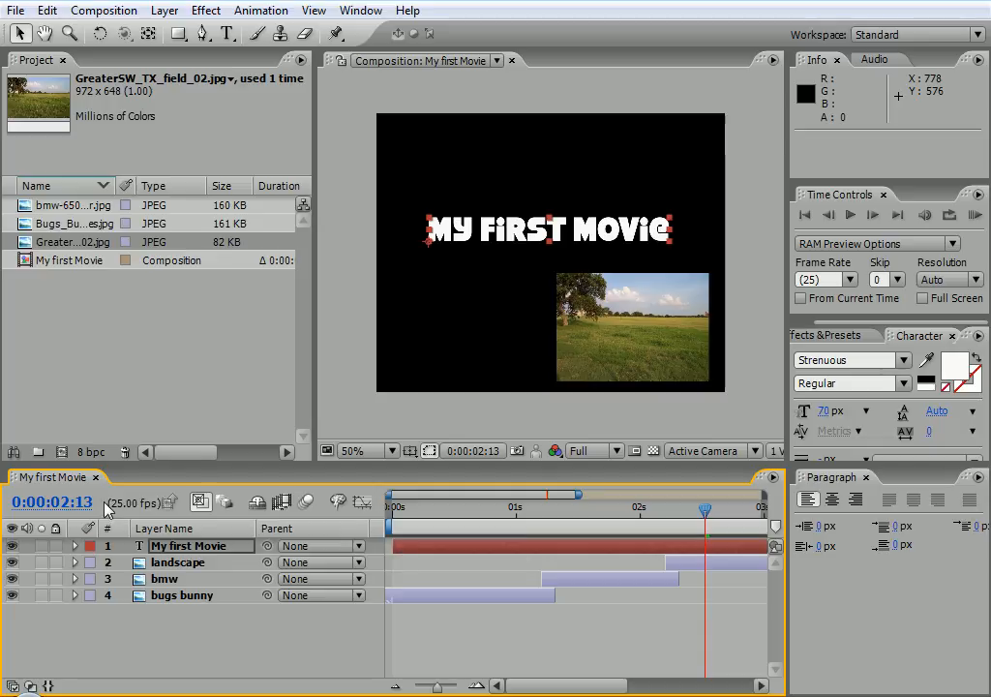
Step: Set the label color of the My first Movie layer to Pink
left_click(93, 551)
left_click(93, 552)
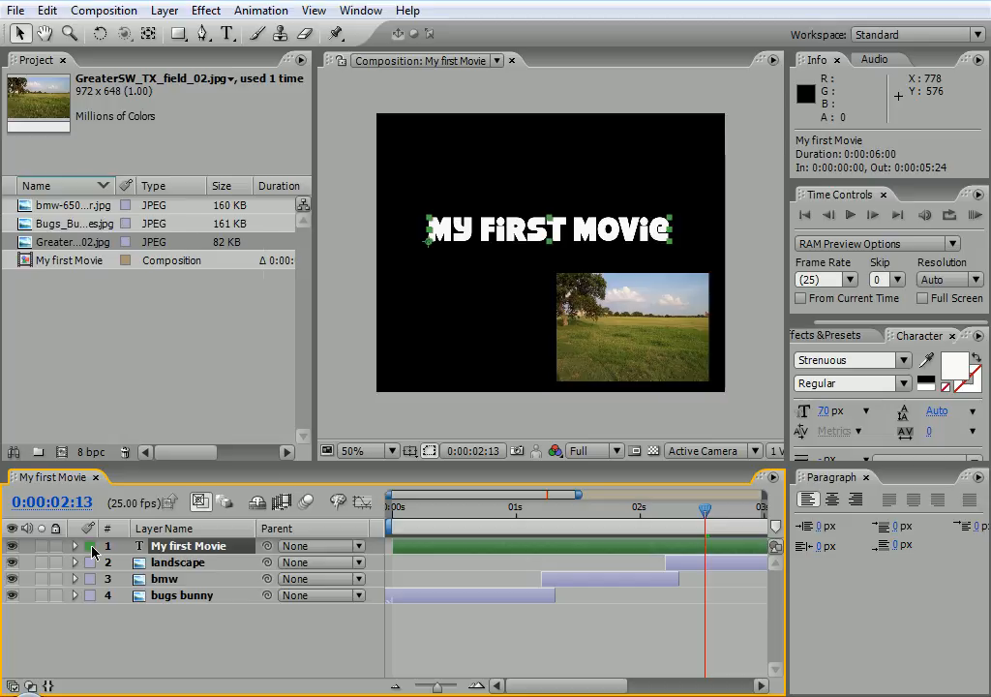
left_click(92, 551)
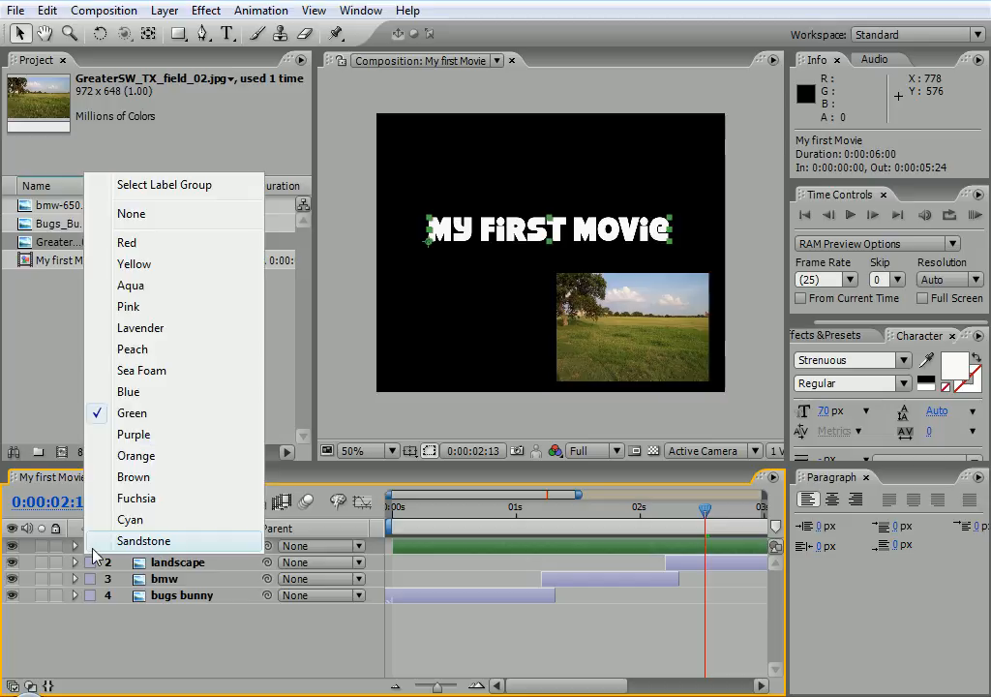
left_click(145, 308)
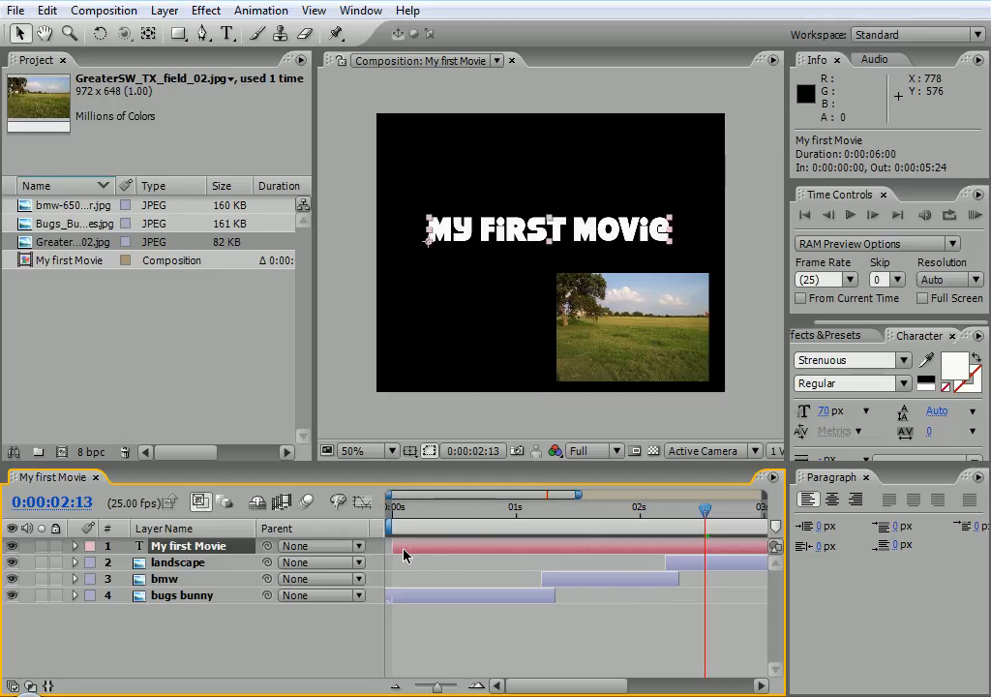
Step: Trim the start of the My first Movie layer to 0:00:03:07 and set the current time to 0:00:04:03
left_click_drag(393, 550, 759, 556)
left_click_drag(612, 688, 712, 667)
left_click_drag(448, 552, 483, 550)
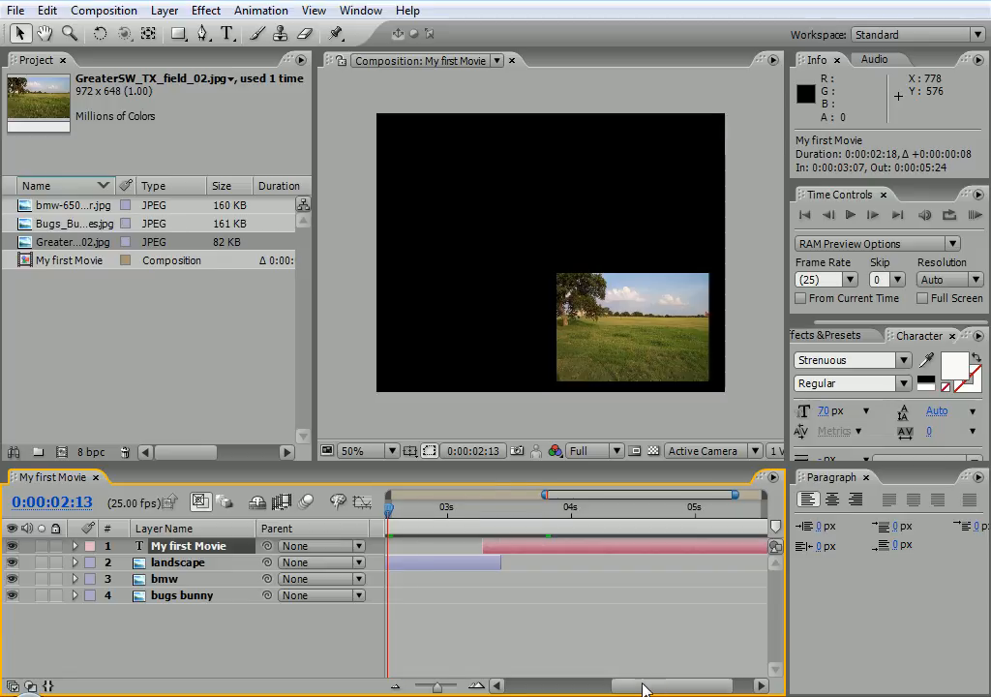
left_click_drag(646, 687, 597, 687)
mouse_move(517, 513)
left_mouse_down()
mouse_move(540, 521)
mouse_move(608, 511)
mouse_move(636, 528)
mouse_move(770, 526)
mouse_move(515, 518)
mouse_move(652, 523)
mouse_move(530, 518)
left_mouse_up()
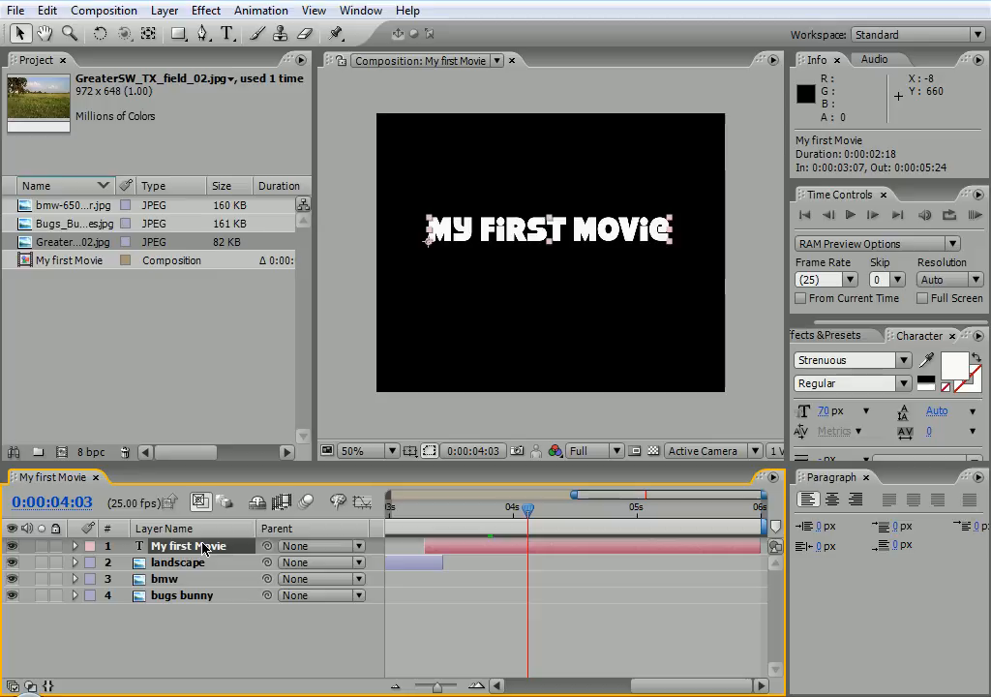
Step: Duplicate the My first Movie text layer and replace the copy's text with "but it's not that good"
key("ctrl+d")
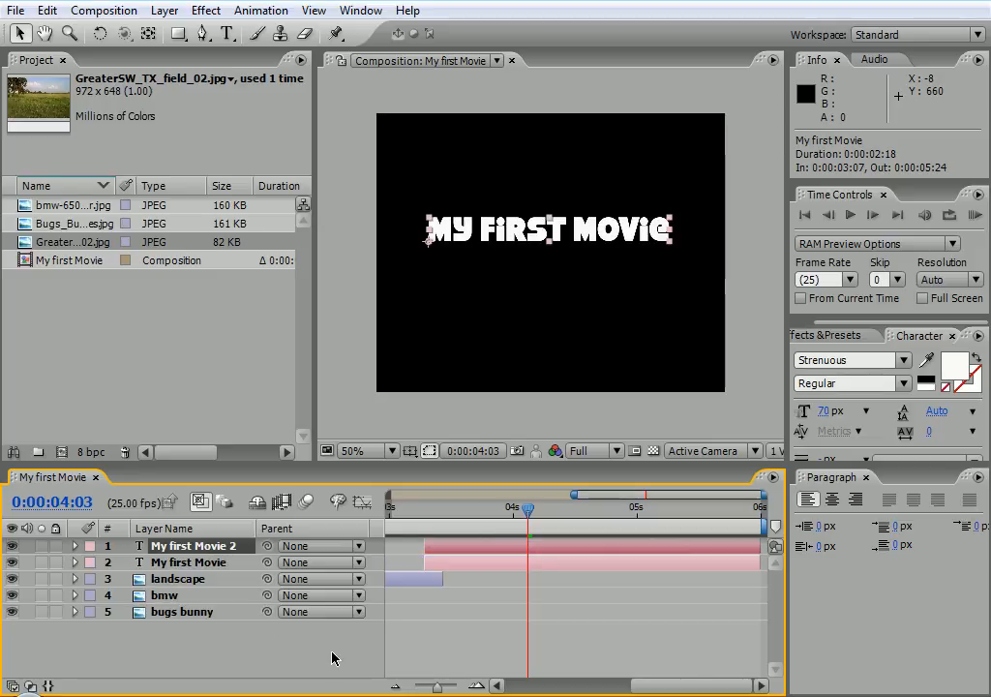
double_click(207, 551)
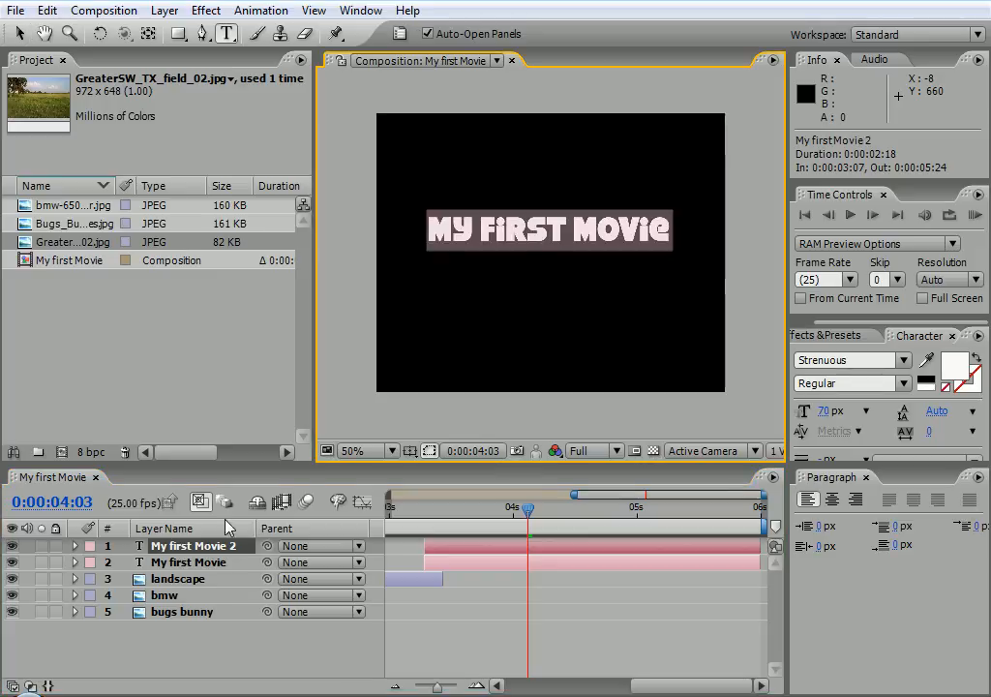
double_click(513, 230)
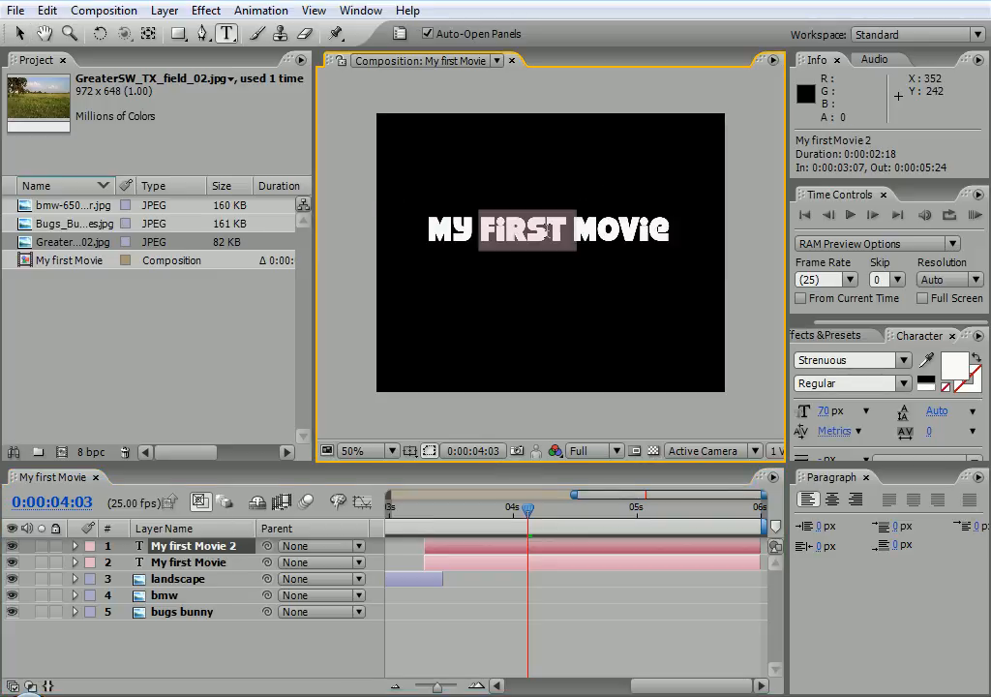
left_click_drag(670, 229, 413, 215)
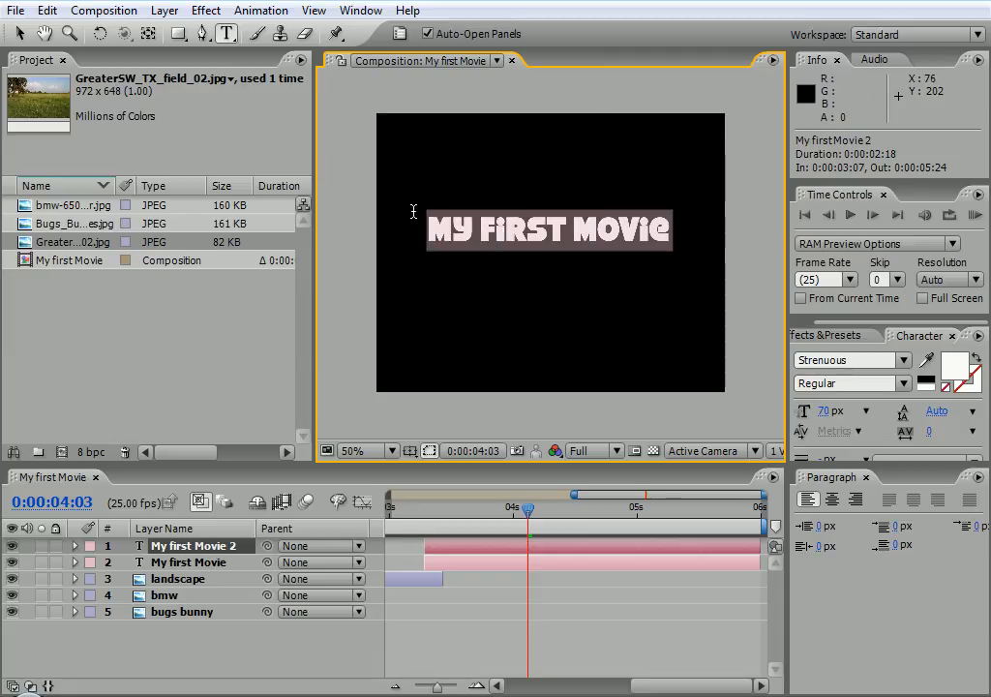
left_click(413, 210)
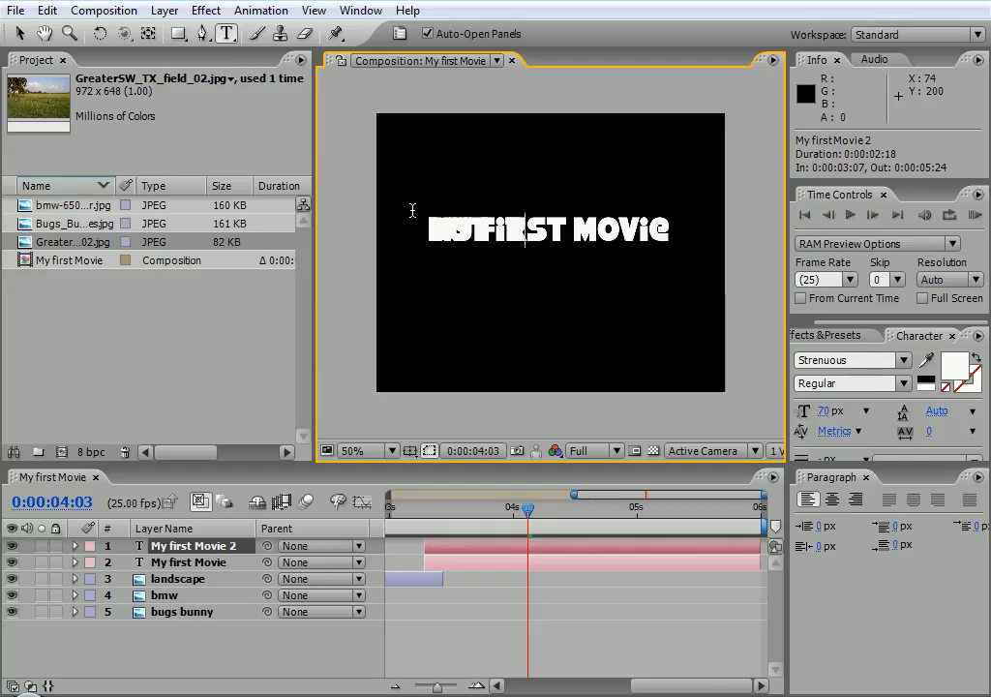
type("n text that go")
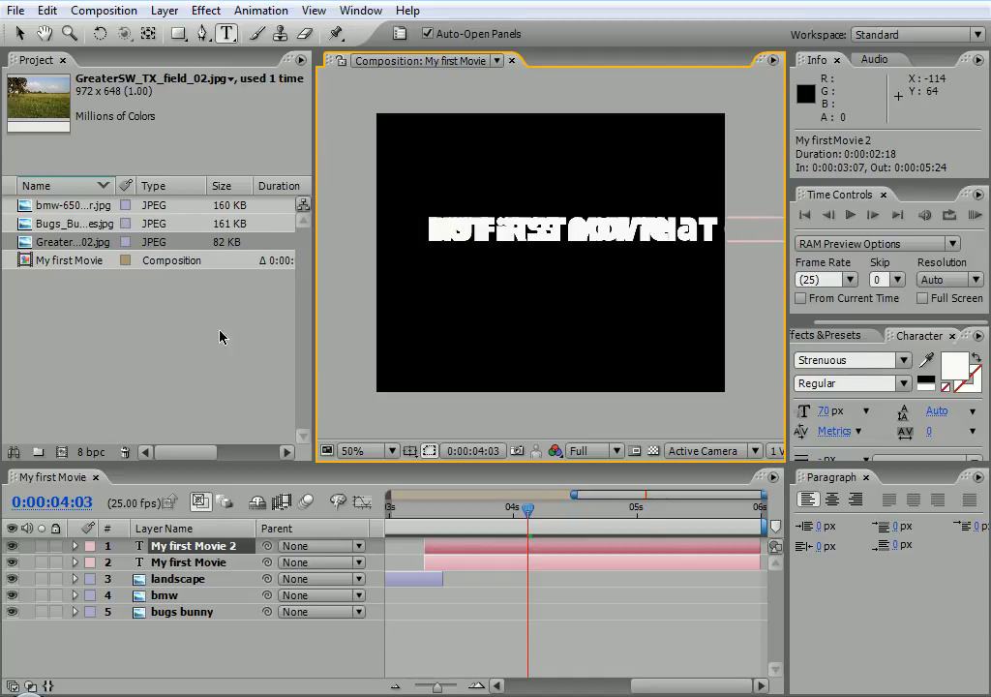
left_click(20, 33)
Step: Scale the "but it's not that good" text to 73% and place it below the title at position 72, 366
left_click_drag(569, 250, 532, 309)
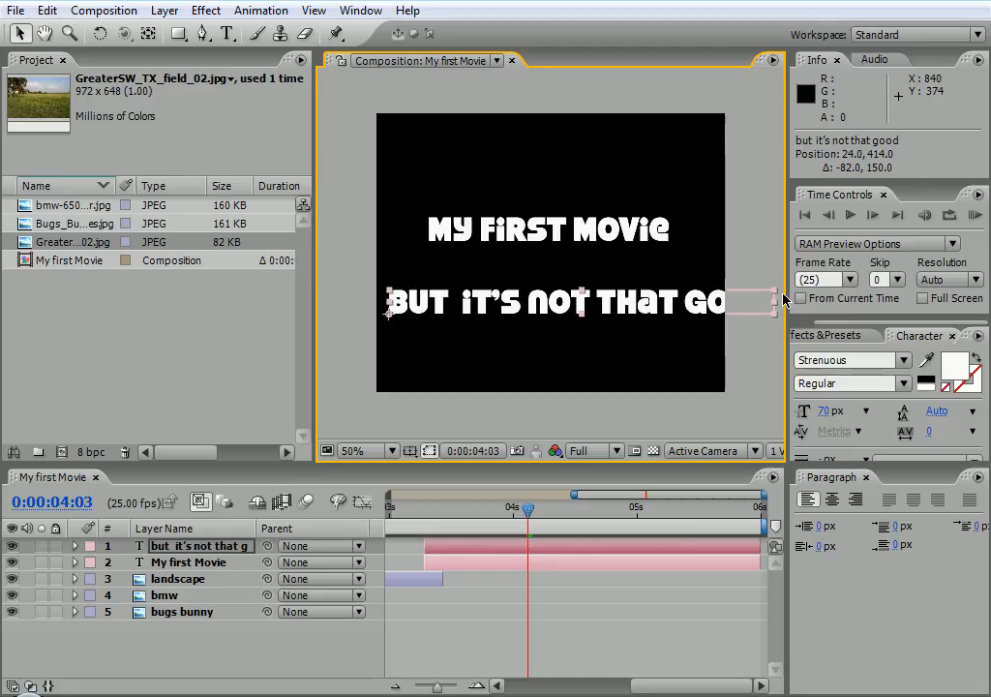
left_click_drag(776, 294, 671, 281)
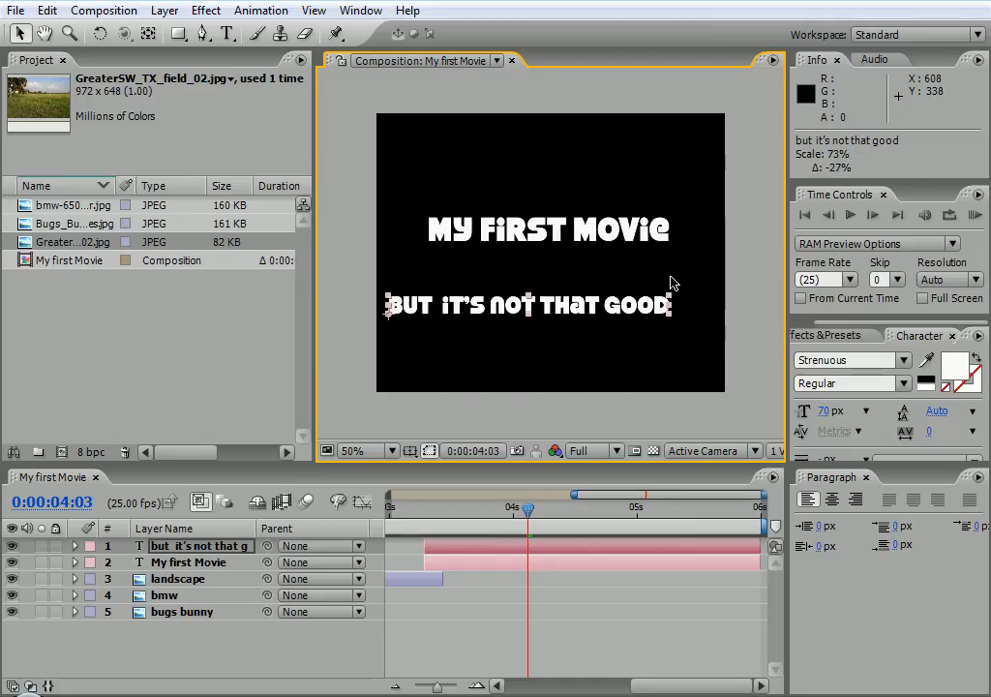
left_click_drag(605, 314, 602, 282)
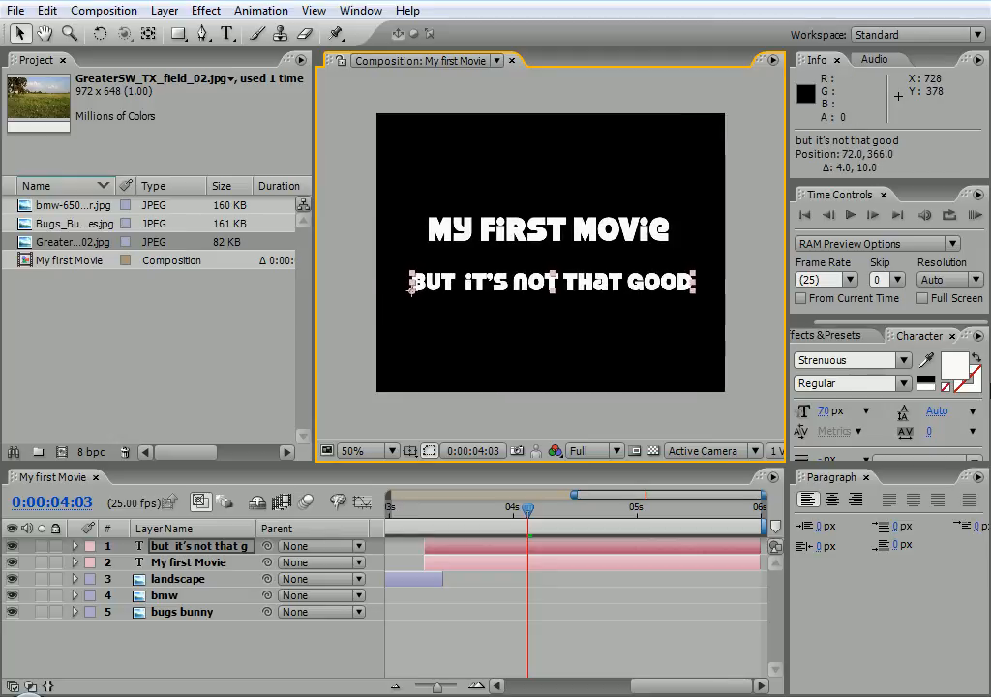
Step: Change the fill color of the "but it's not that good" text to orange-red, FE4005
left_click(953, 365)
left_click(535, 405)
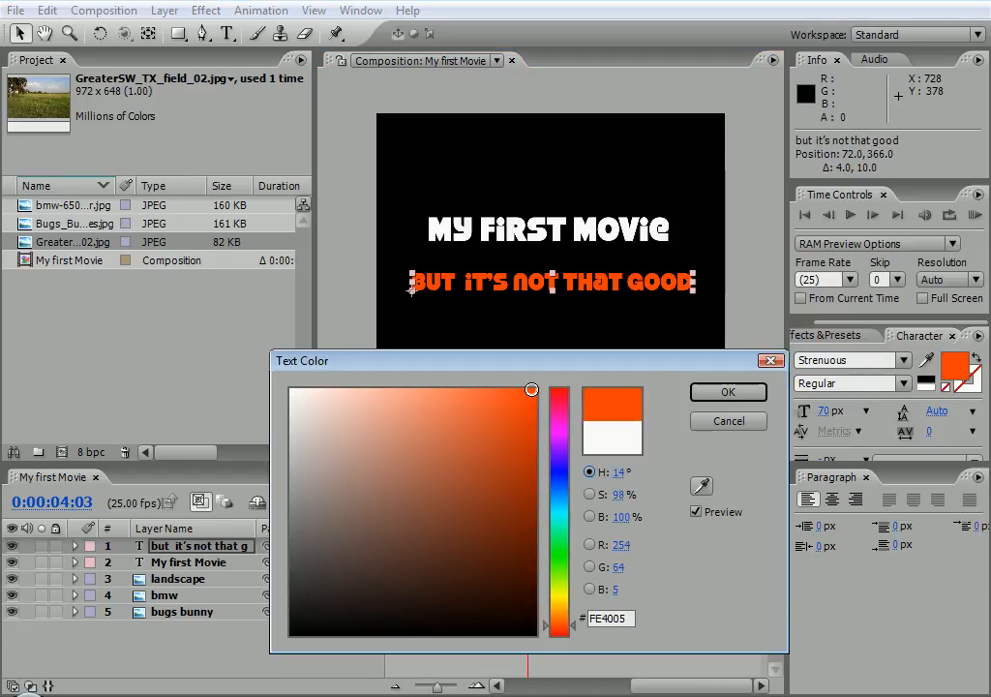
left_click(732, 392)
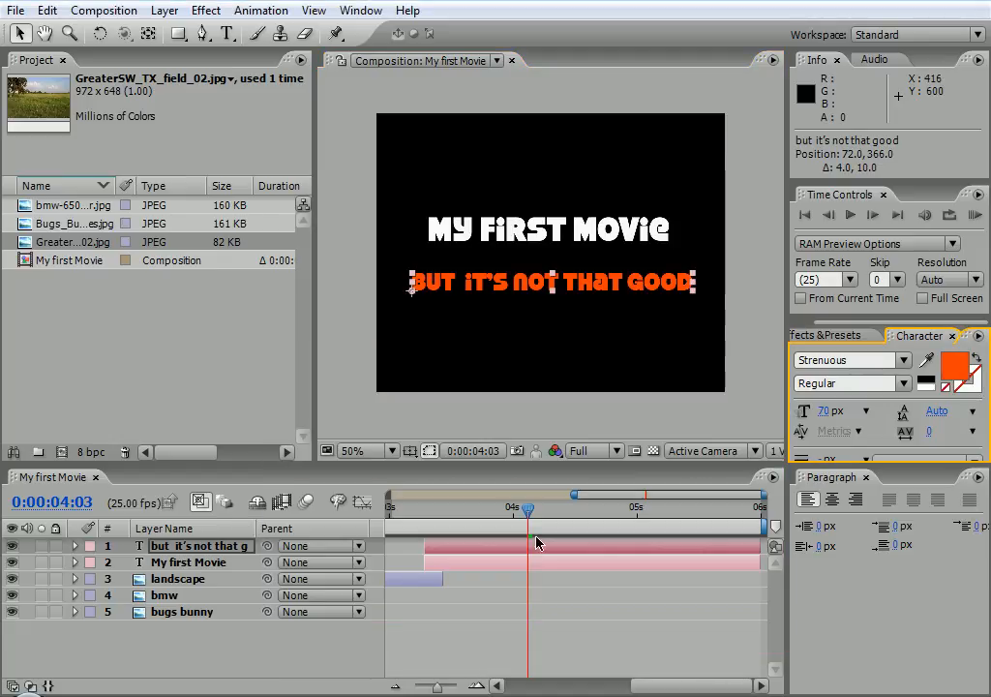
Step: Move the "but it's not that good" layer to start at 0:00:04:03, scrub through the timeline and start a RAM preview
left_click_drag(446, 552, 547, 548)
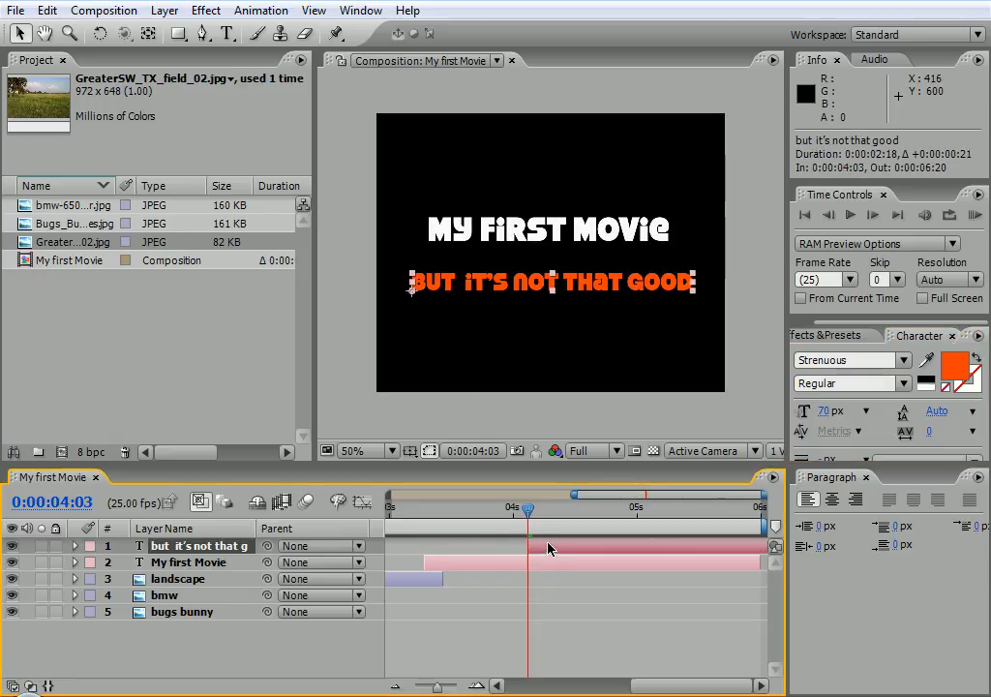
left_click(414, 507)
left_click_drag(384, 517, 777, 520)
left_click(348, 389)
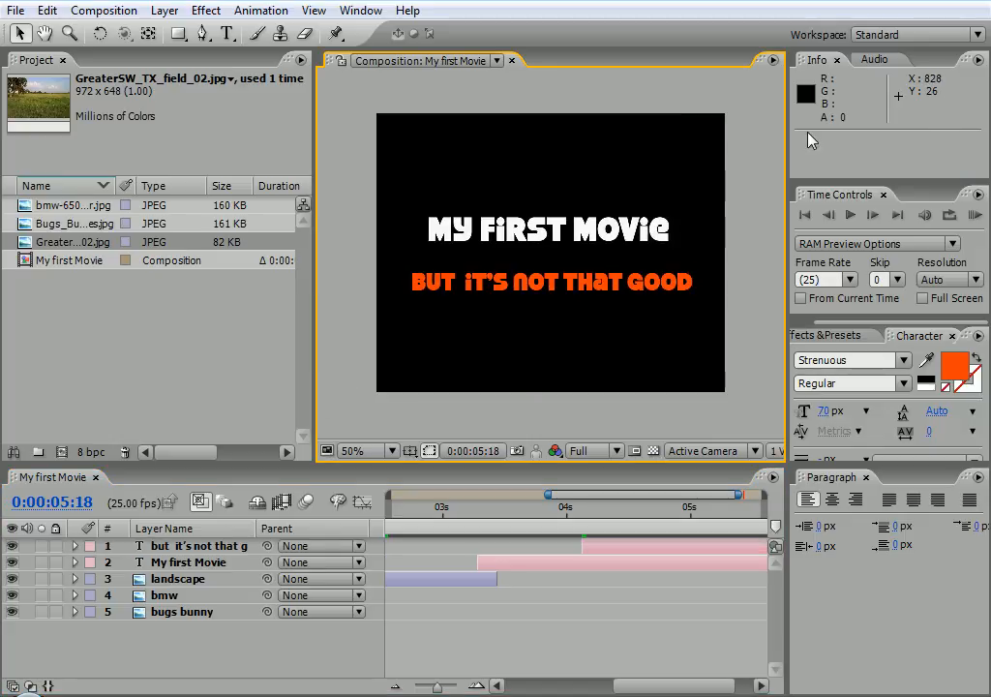
left_click(979, 219)
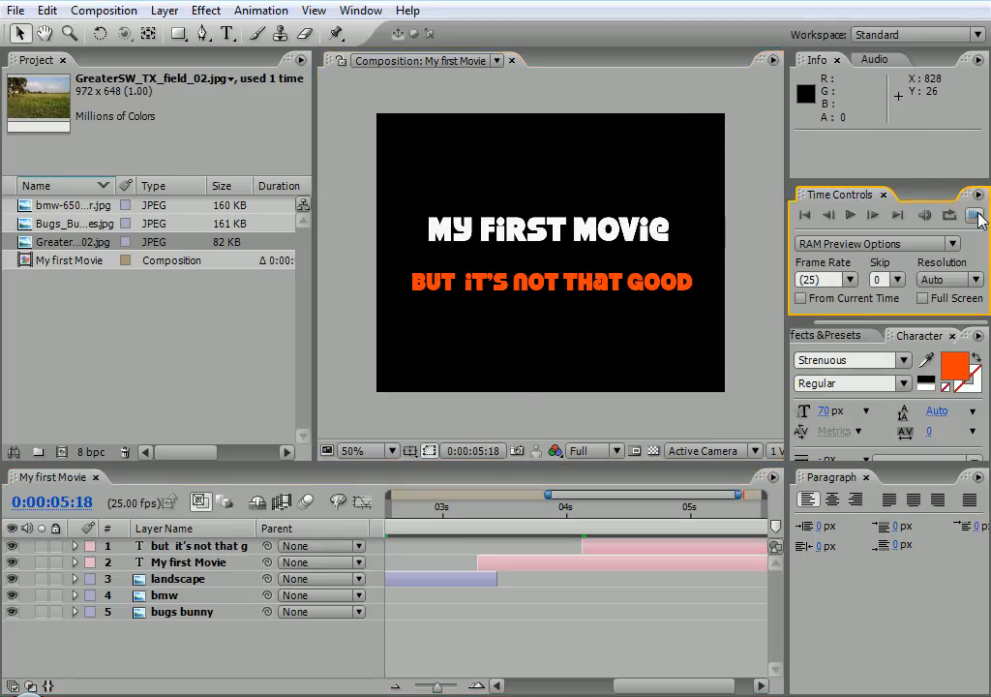